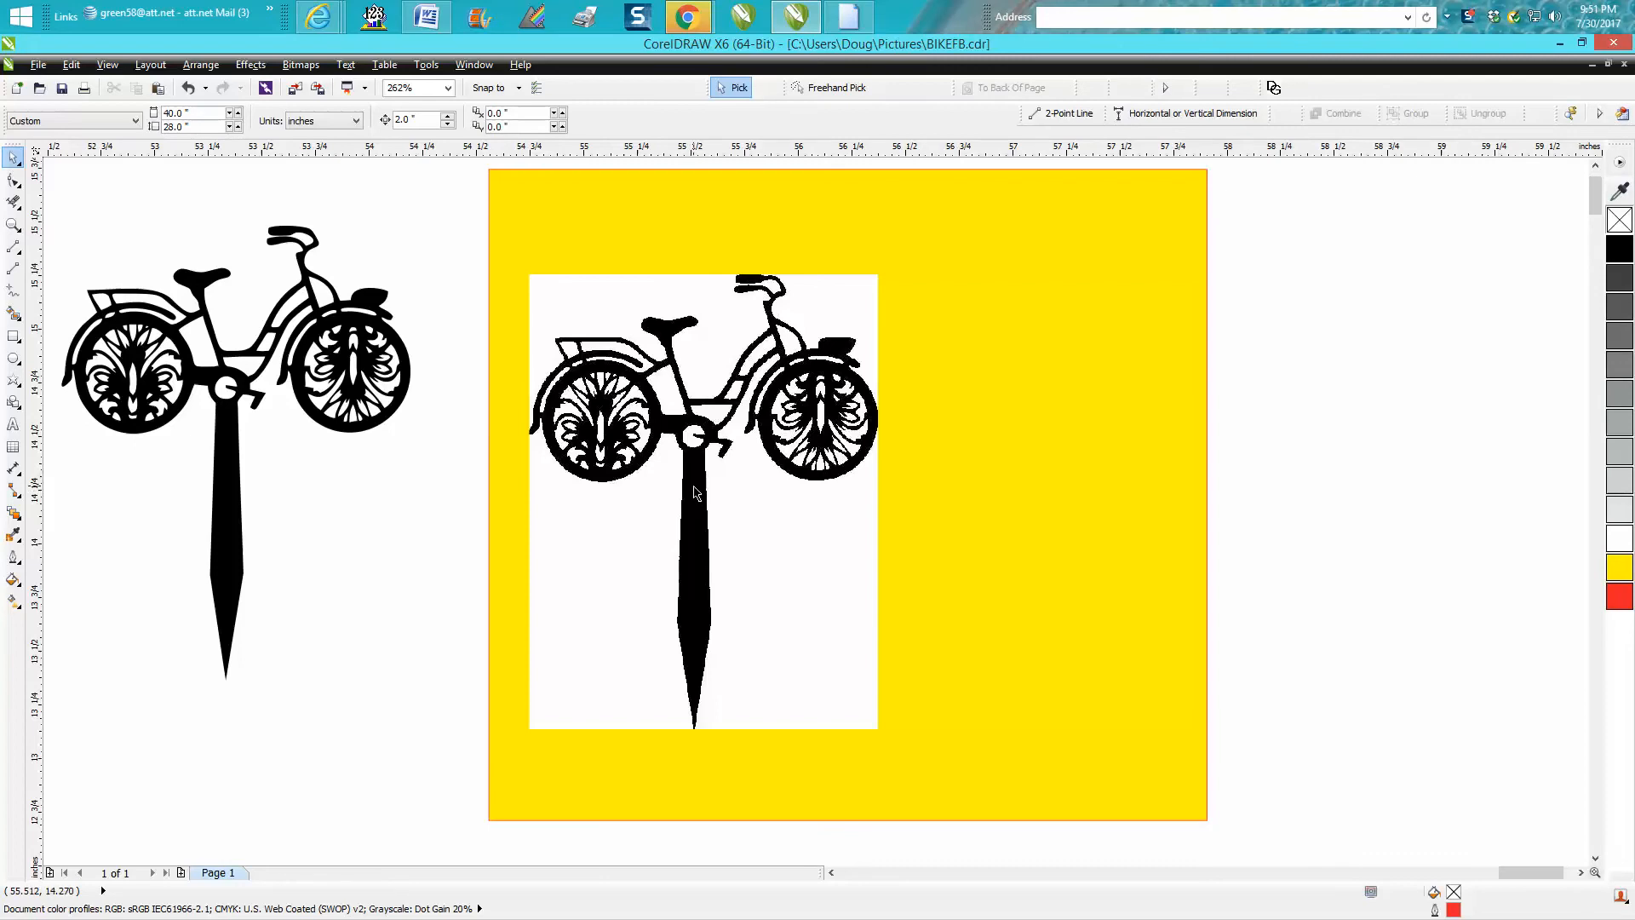
Step: Examine the outlined, partly filled and solid bicycle versions beside the bitmap on the yellow rectangle
scroll(694, 492, "down", 5)
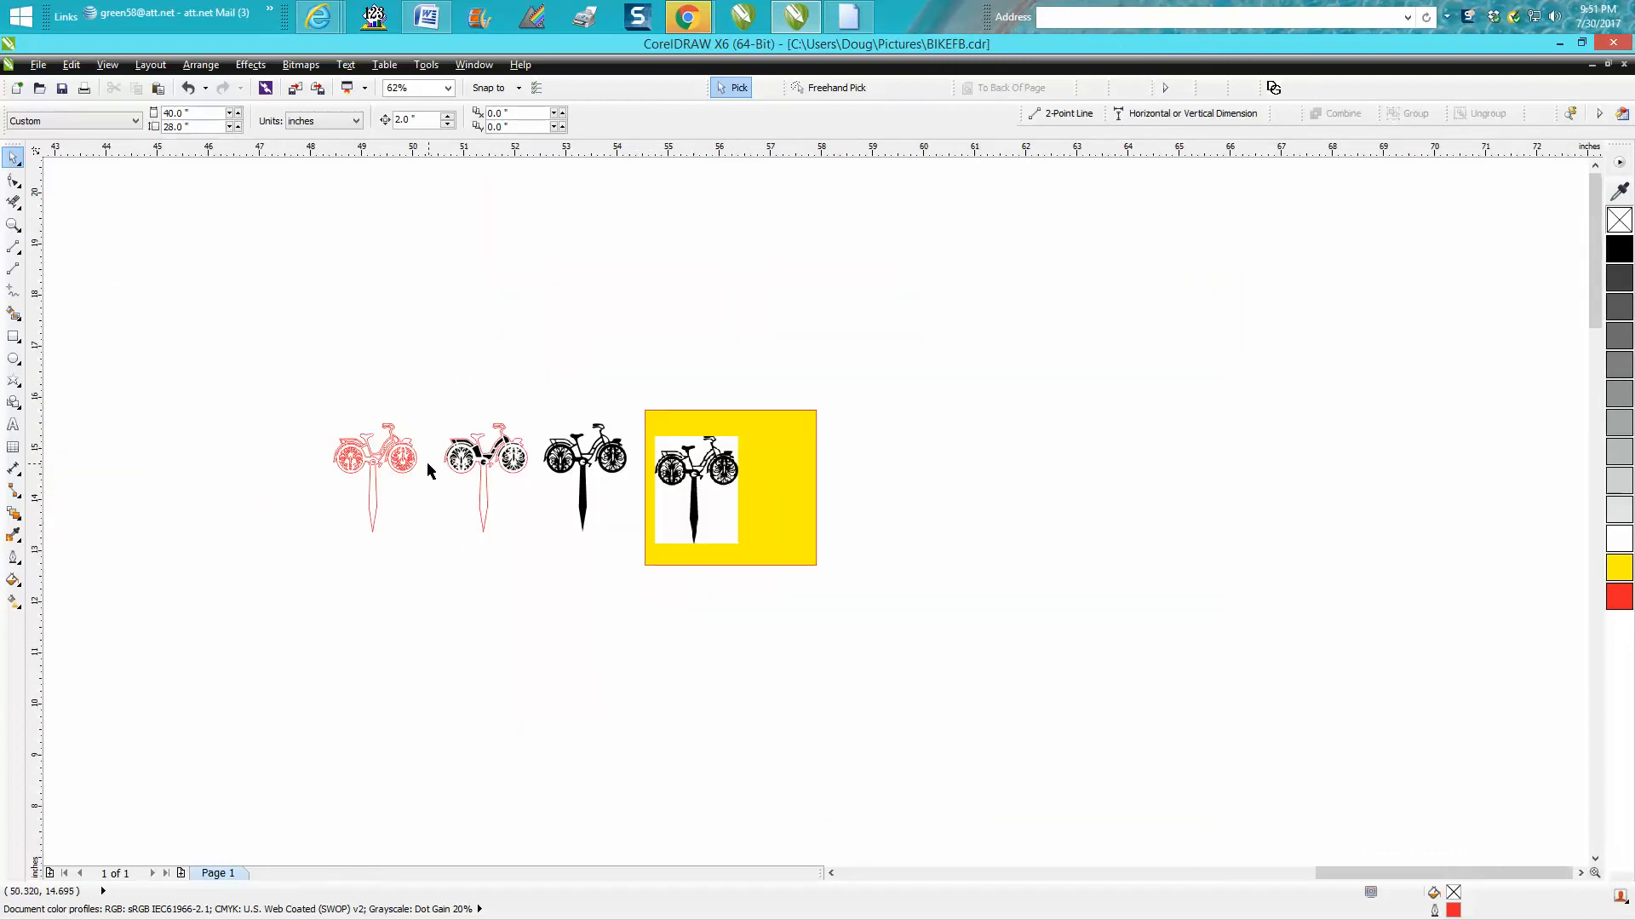
left_click(13, 224)
left_click_drag(324, 401, 448, 550)
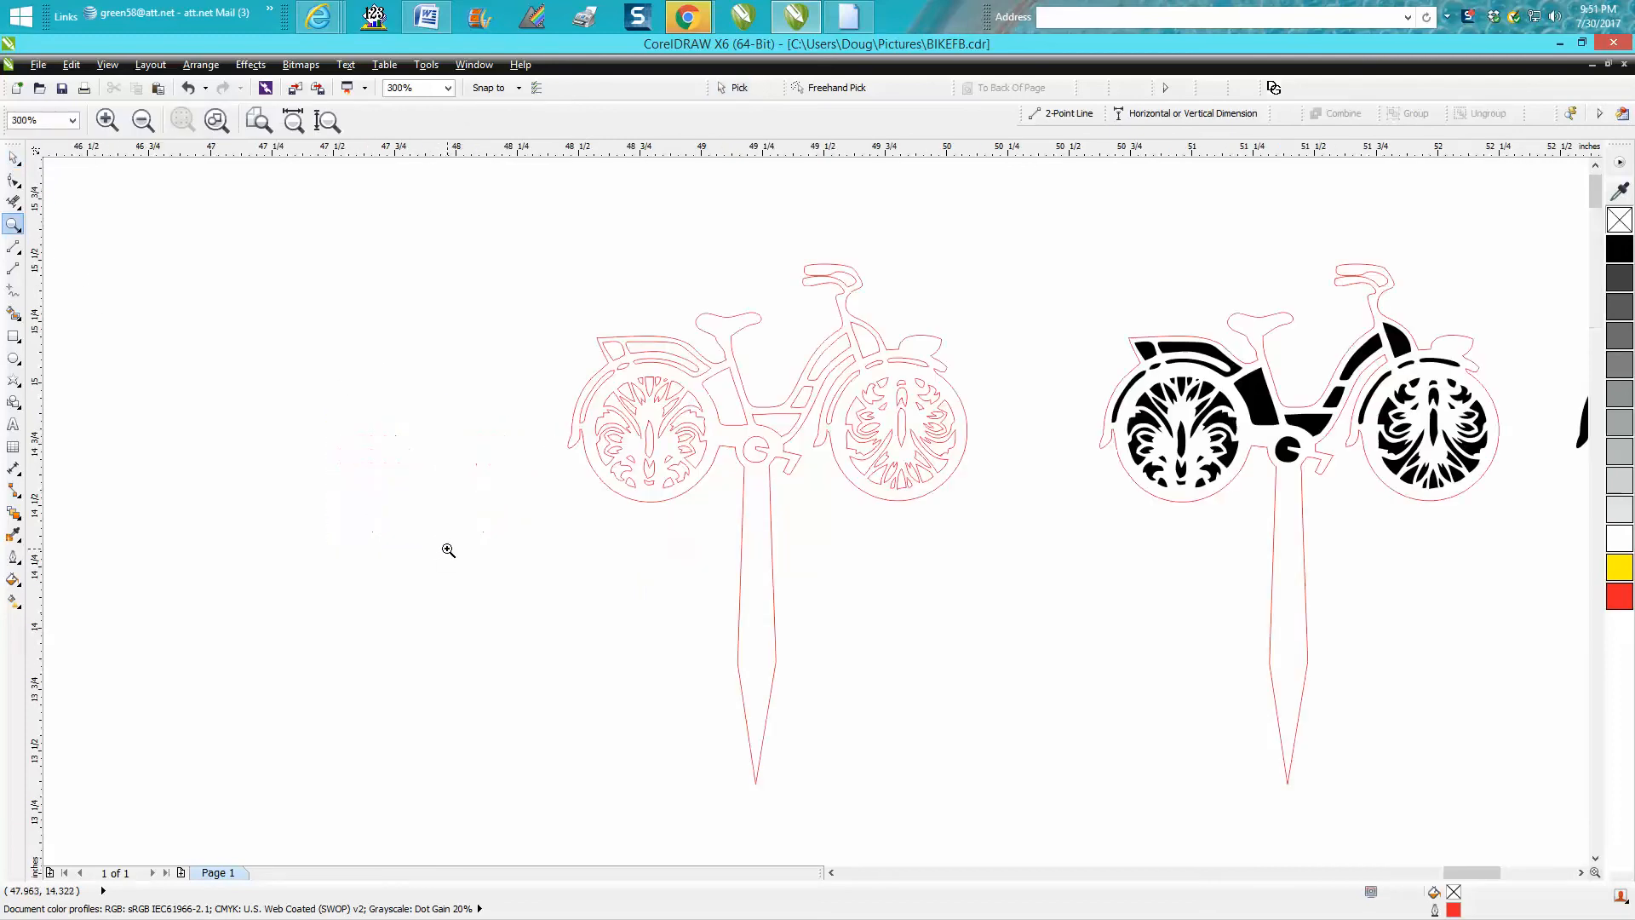
right_click(448, 549)
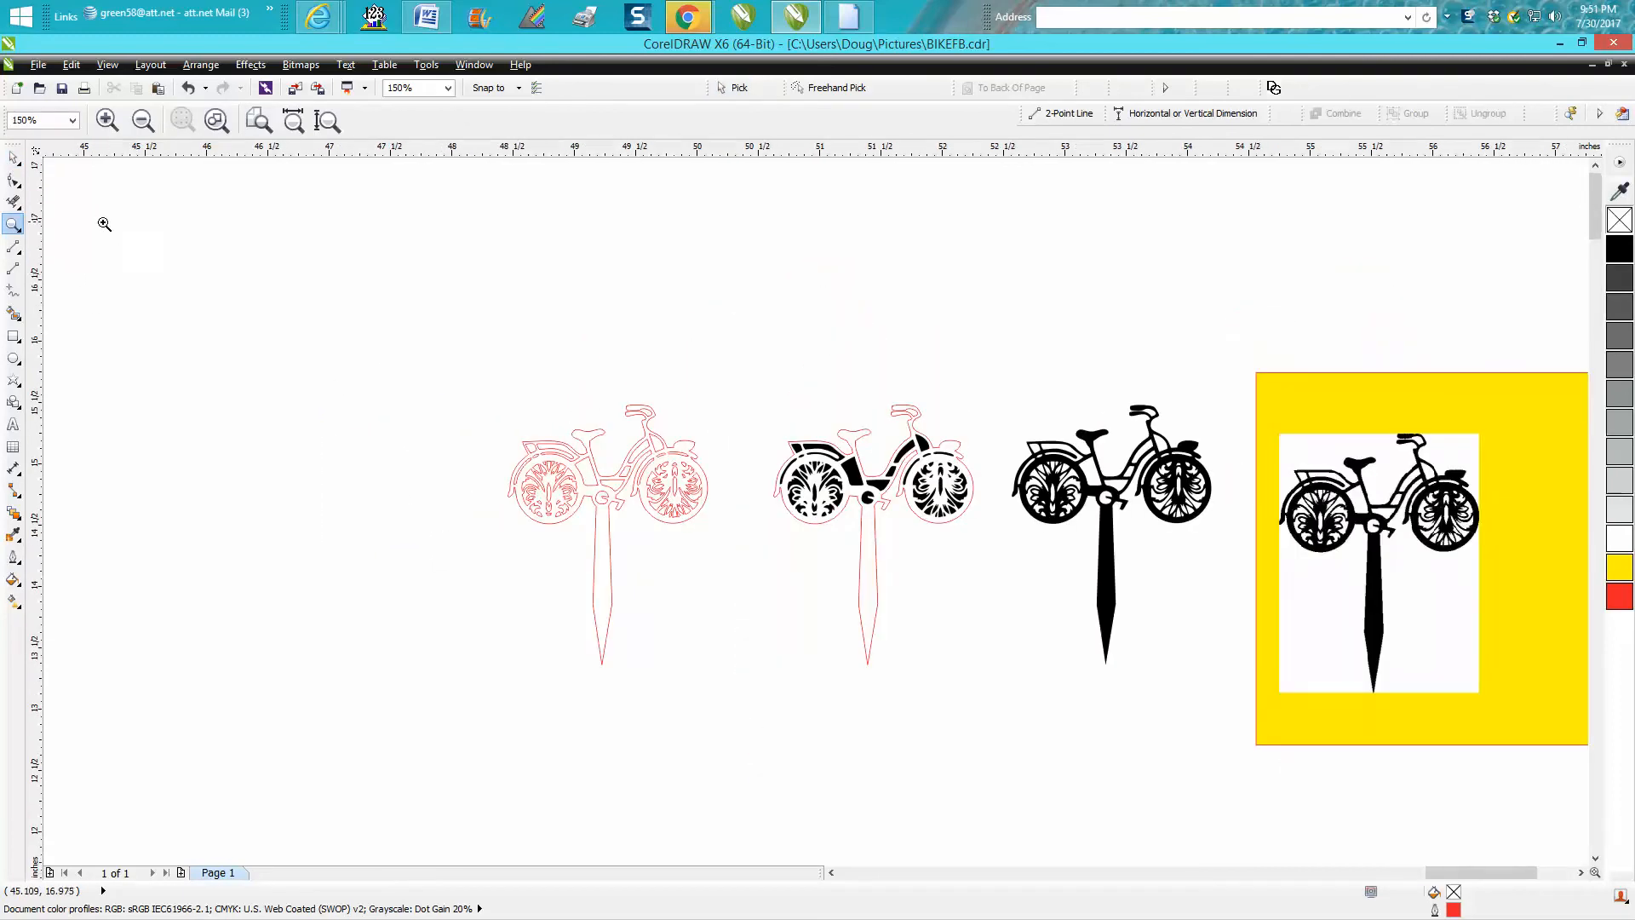
left_click(16, 159)
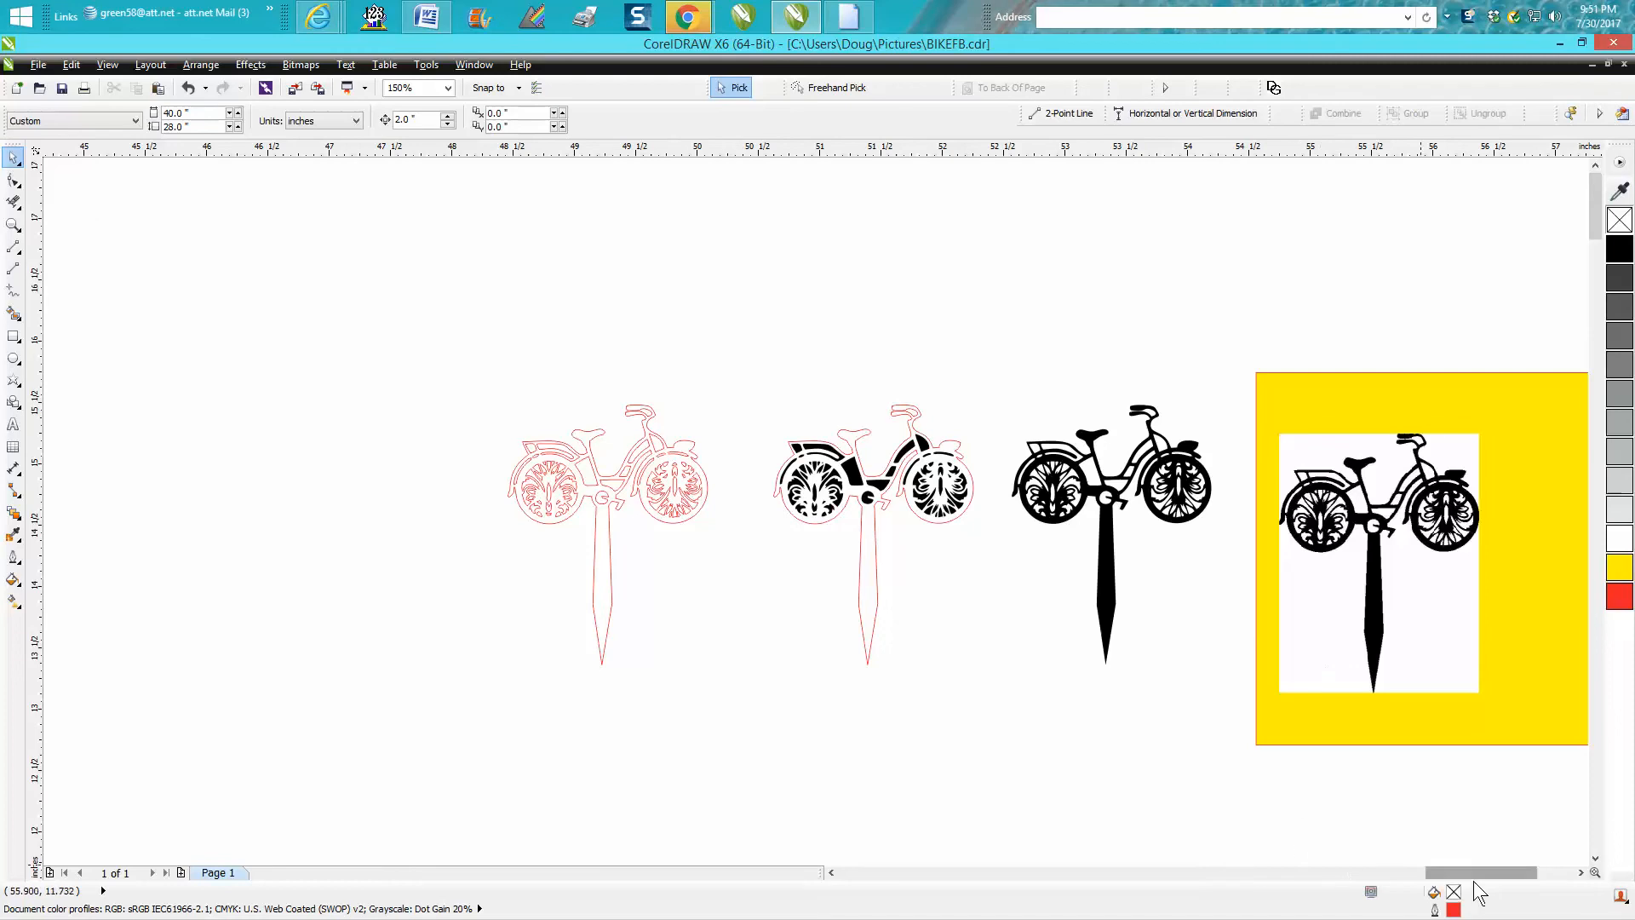
left_click(1580, 872)
left_click(1580, 872)
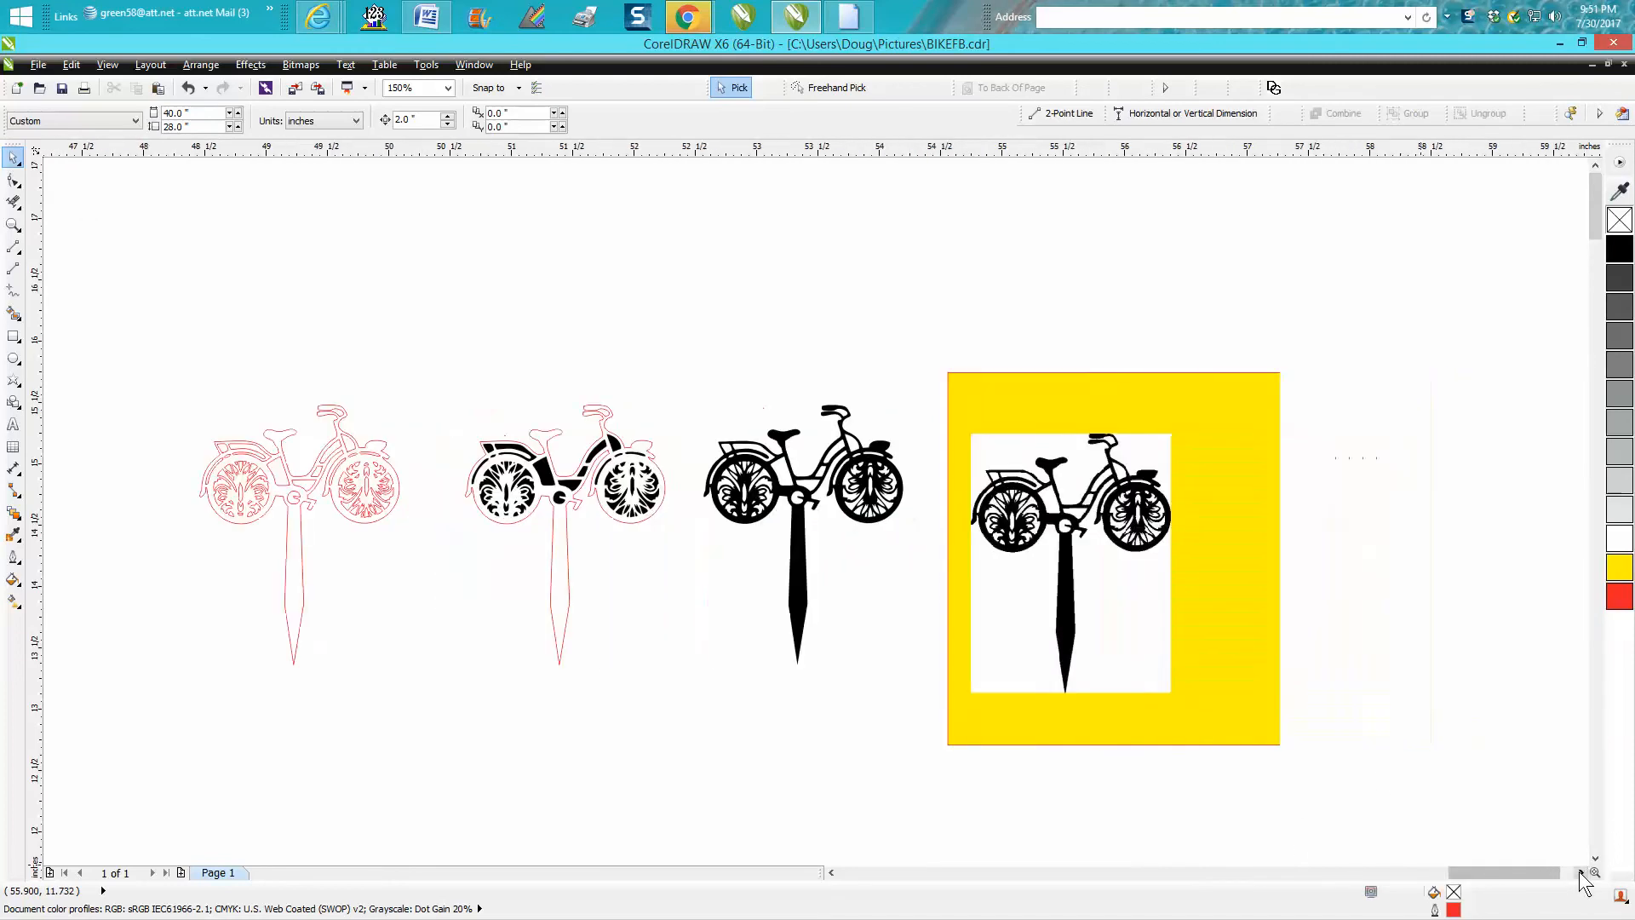
scroll(1109, 570, "right", 1)
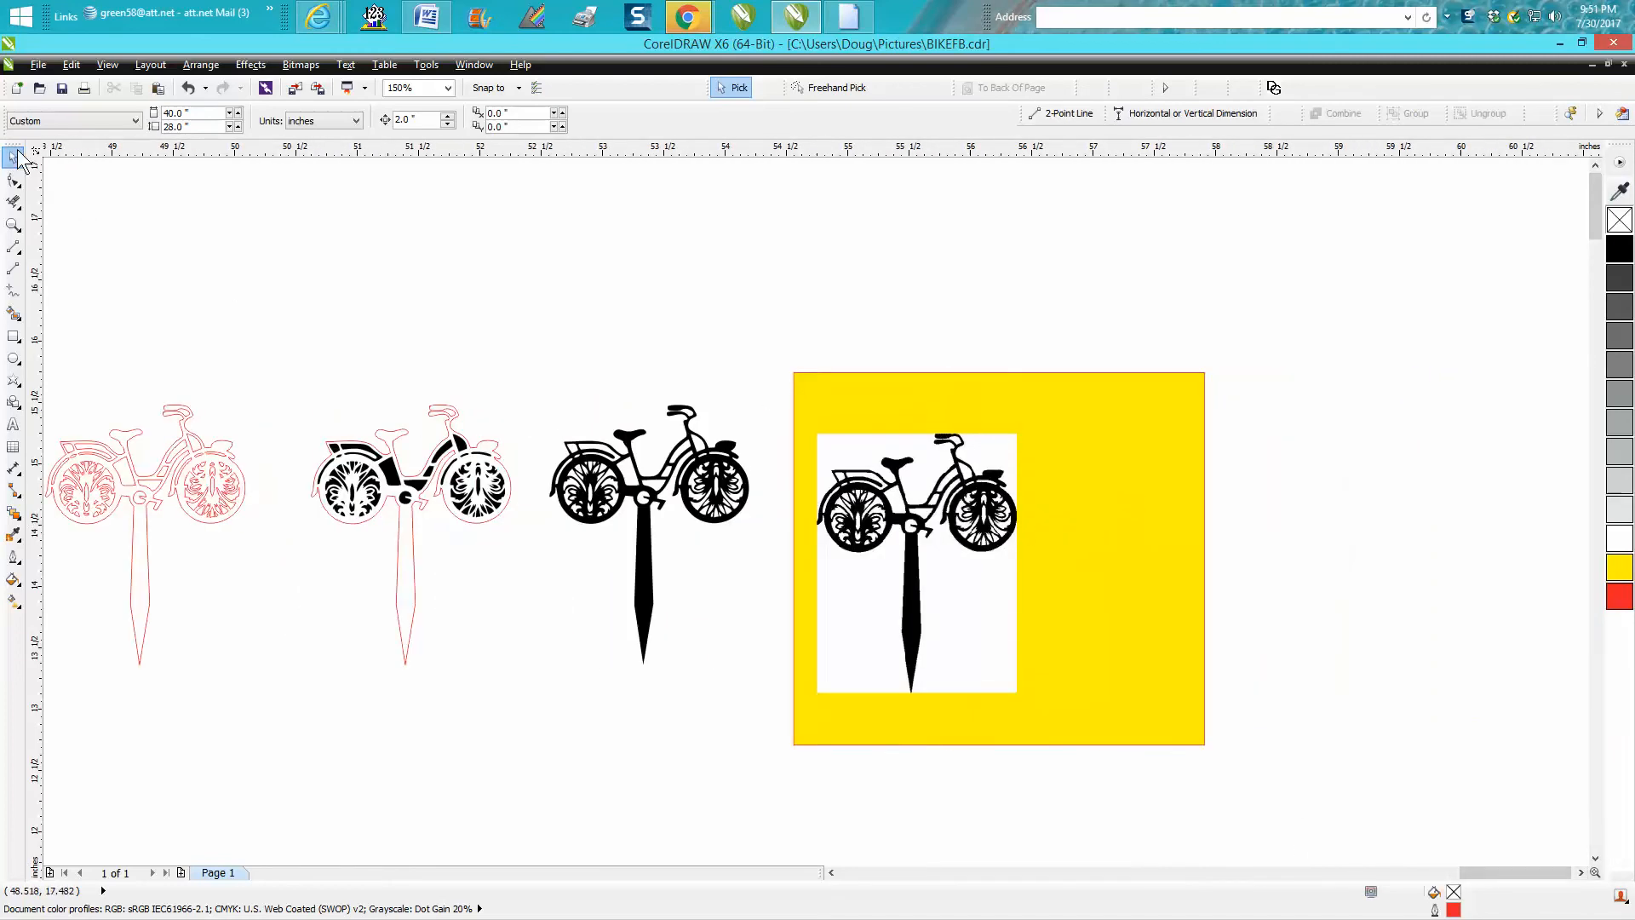
Step: Move the bicycle bitmap slightly up within the yellow rectangle and inspect its edges around the seat and rear rack
left_click(915, 490)
left_click_drag(919, 493, 913, 507)
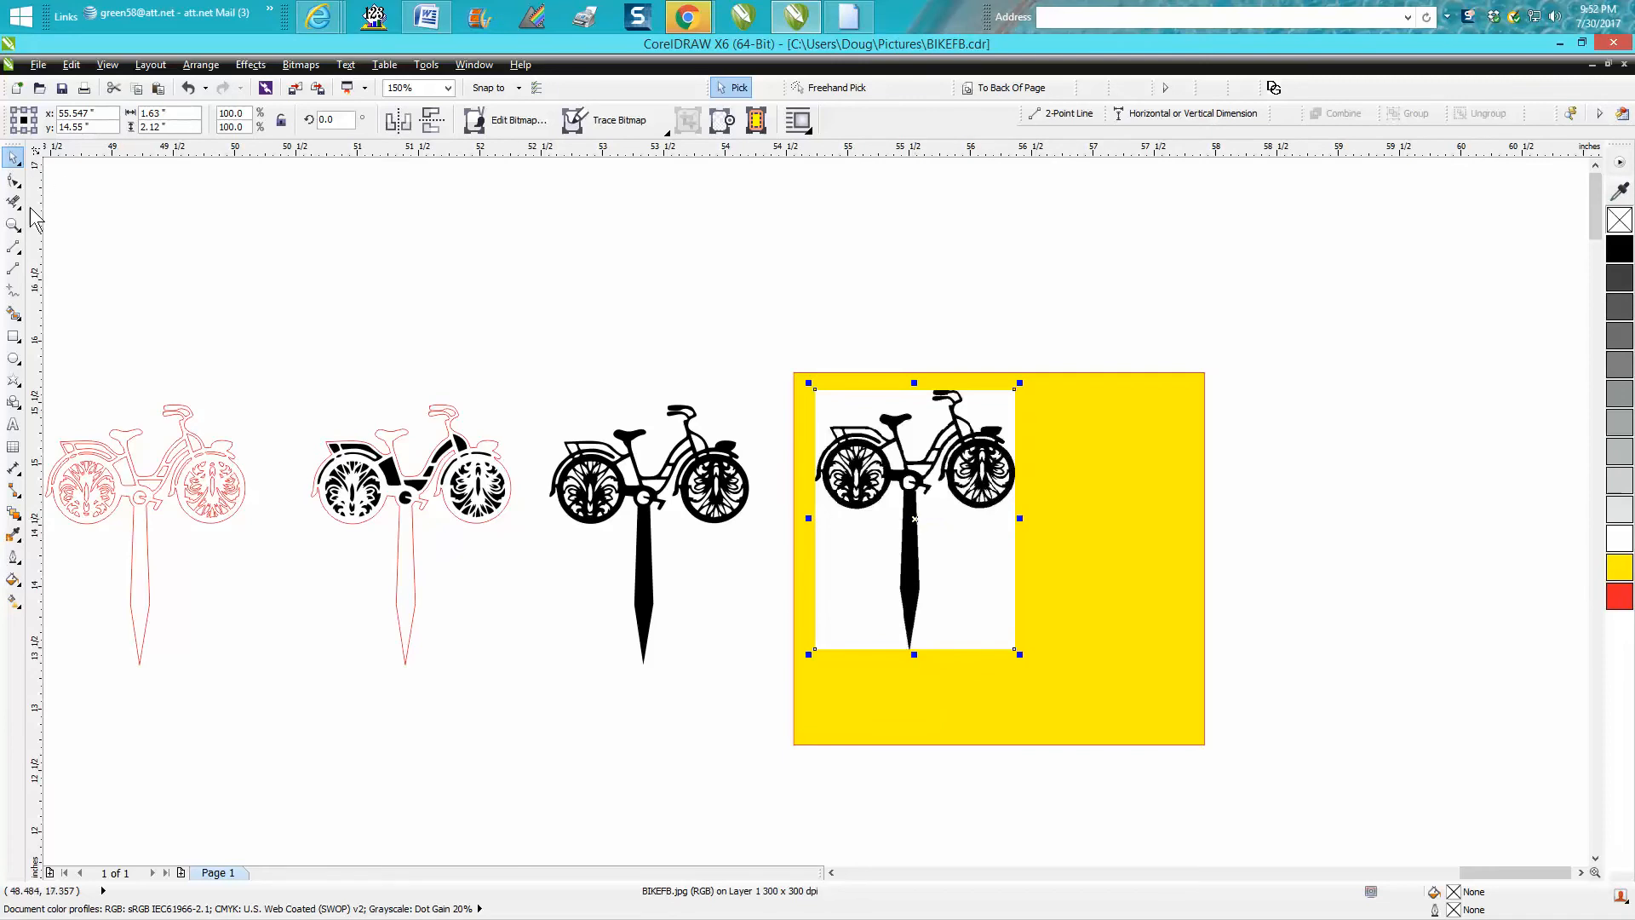
left_click(13, 224)
left_click_drag(846, 413, 928, 475)
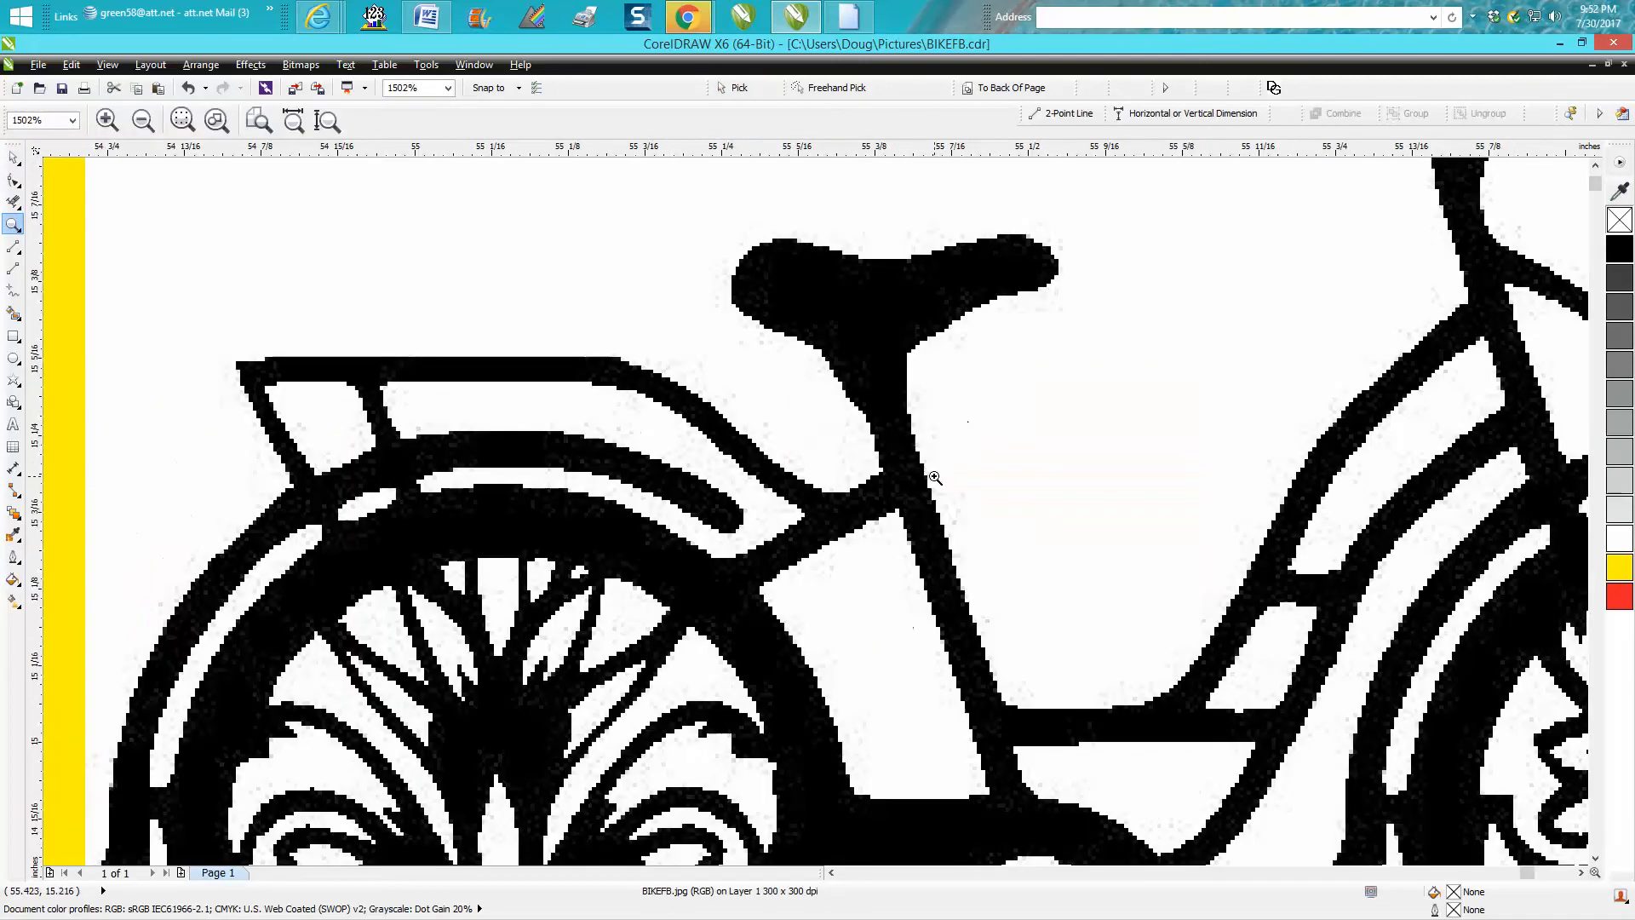
scroll(926, 473, "down", 3)
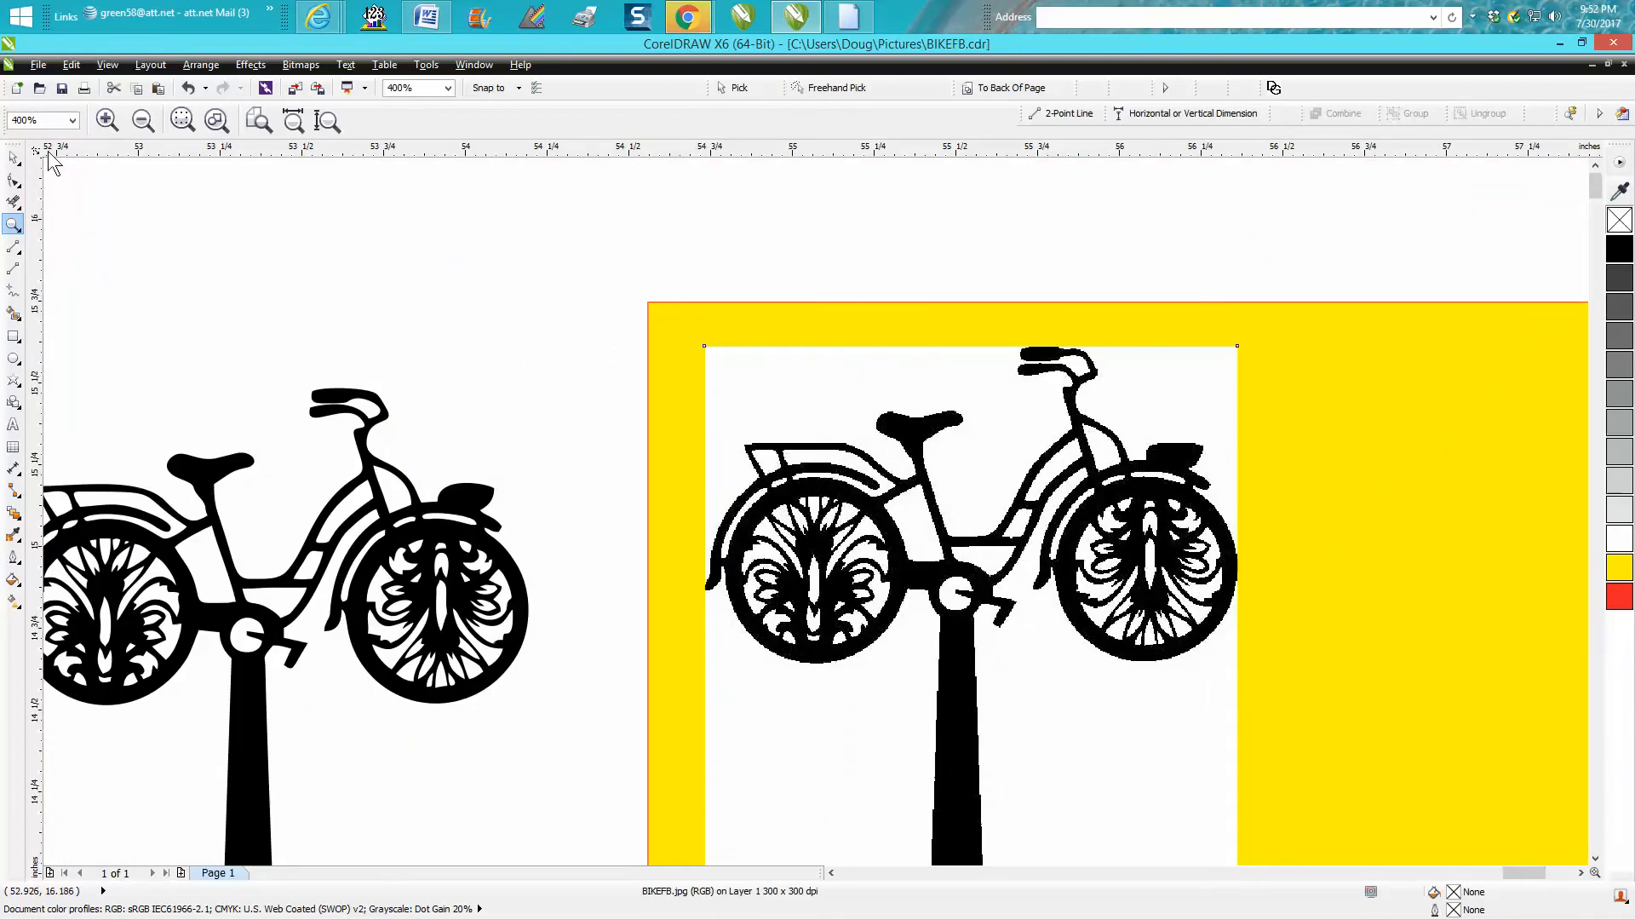
Step: Outline-trace the bicycle bitmap as clipart with PowerTRACE, removing the background and keeping the original image
left_click(13, 157)
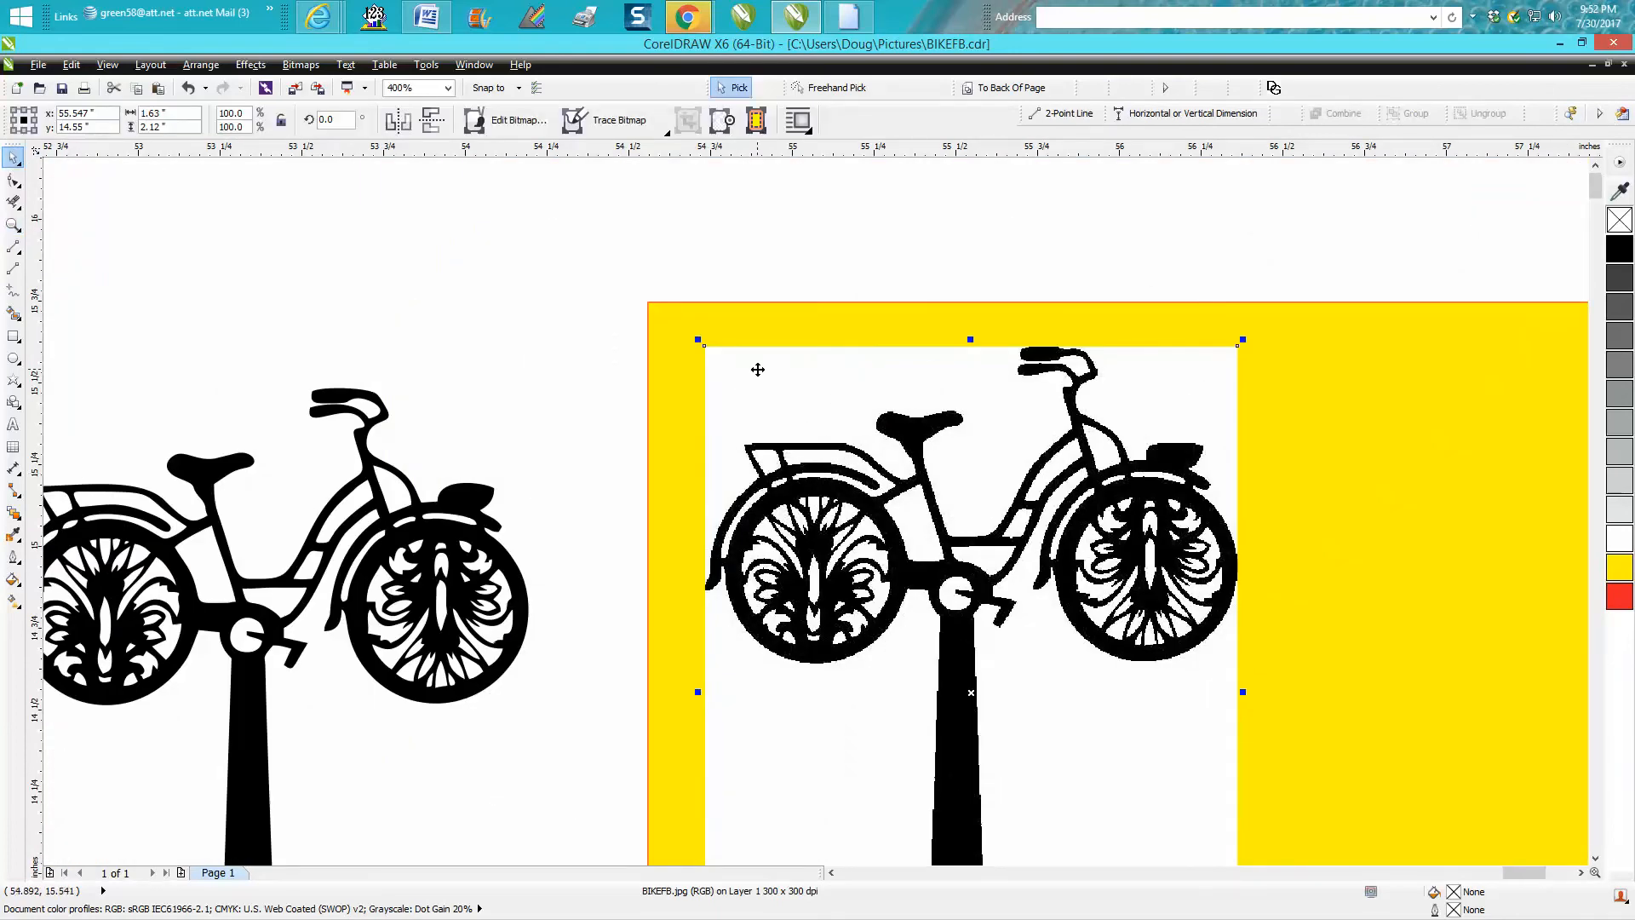
left_click(620, 121)
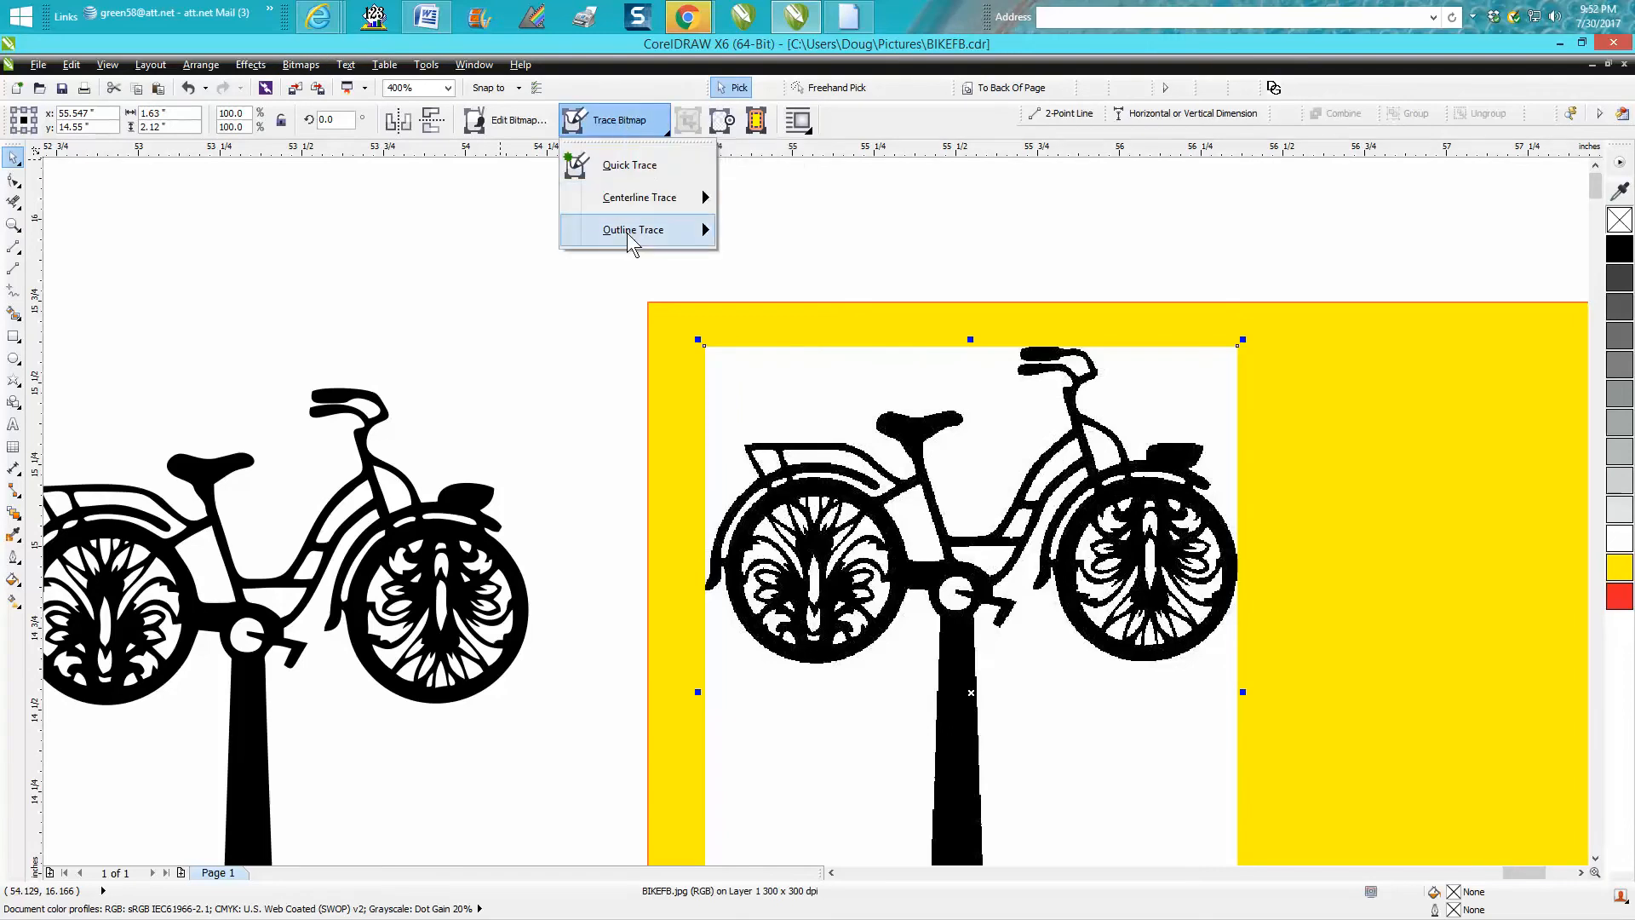
mouse_move(627, 232)
left_click(769, 328)
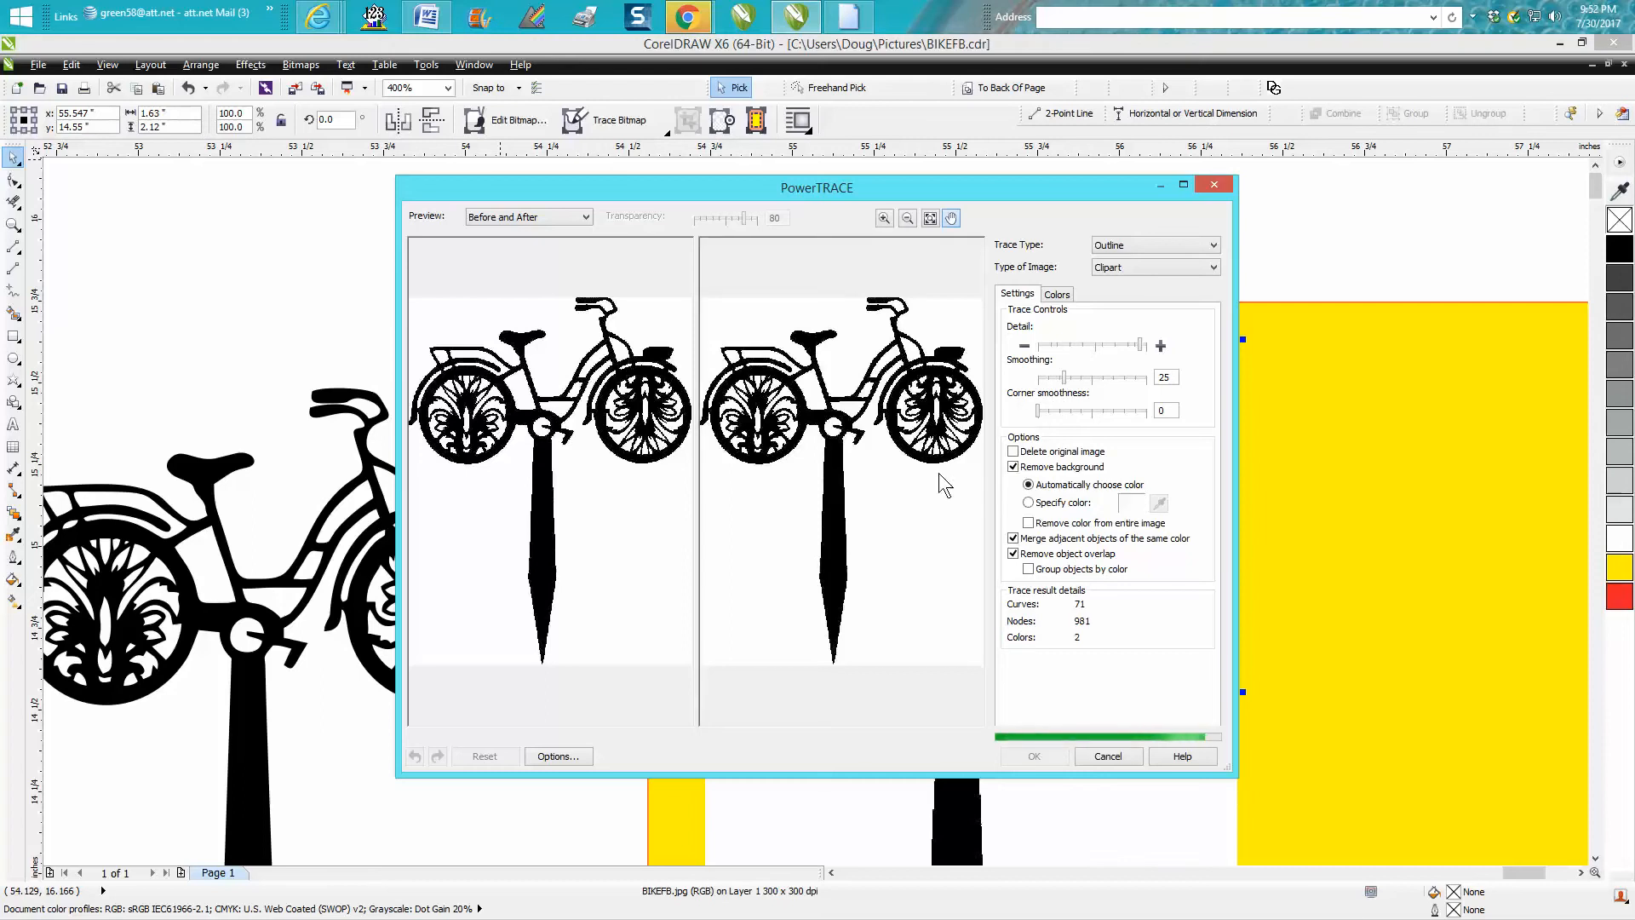
left_click(1035, 757)
Step: Separate the traced bicycle from the bitmap by moving it to the right, and place the original bitmap above the other bicycles
scroll(981, 611, "down", 1)
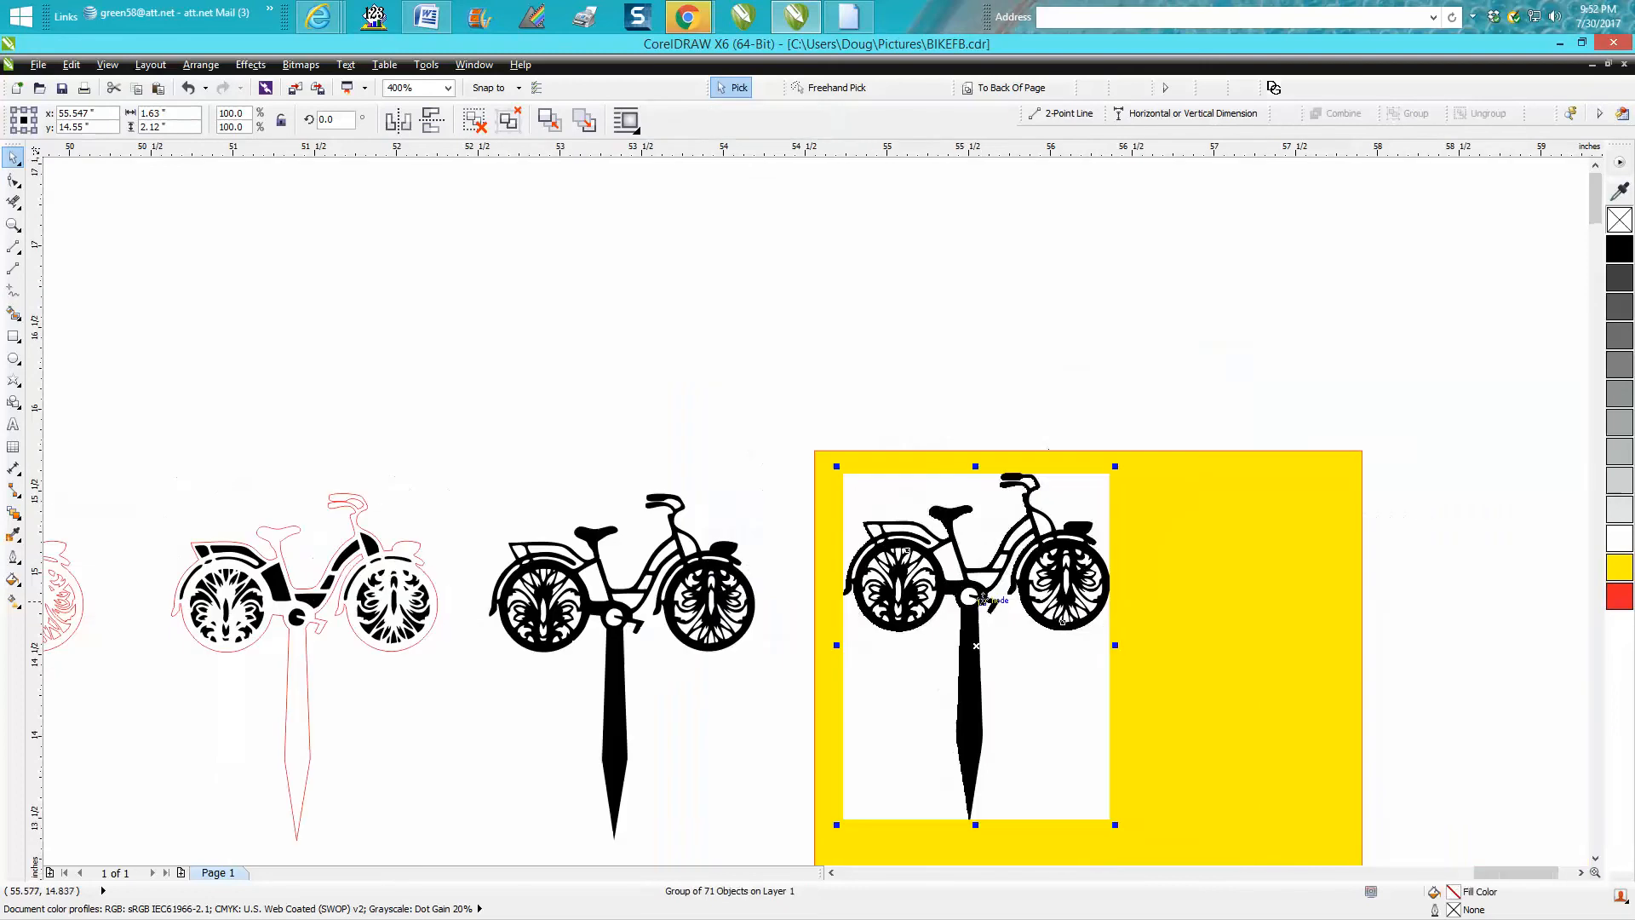
left_click_drag(975, 644, 1252, 636)
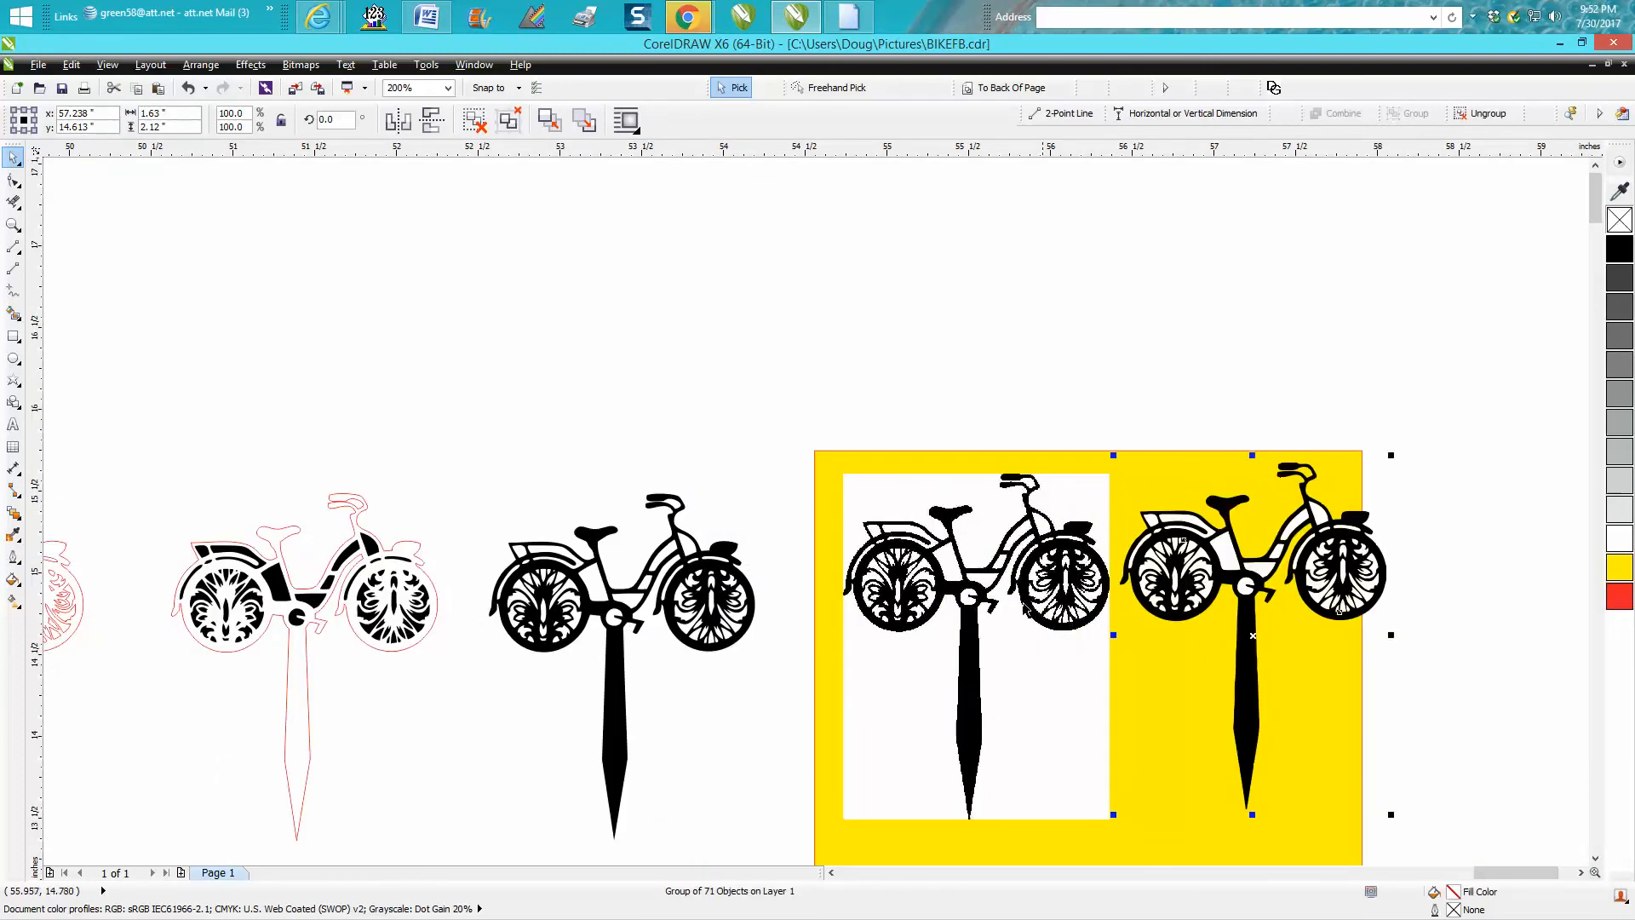
left_click(968, 596)
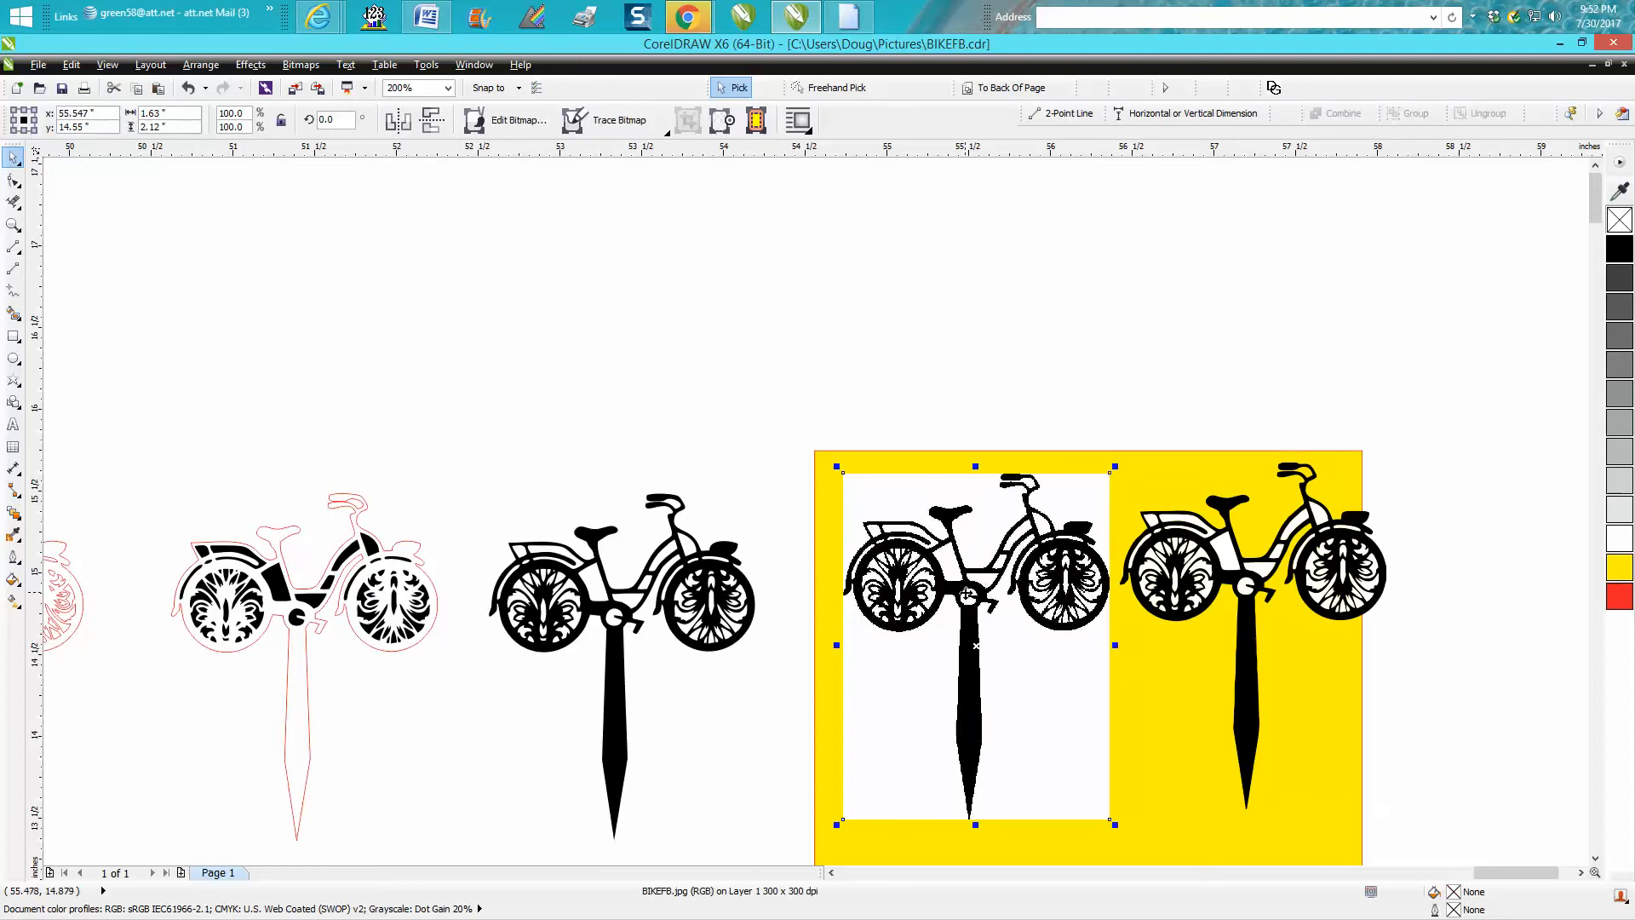
left_click_drag(967, 595, 506, 249)
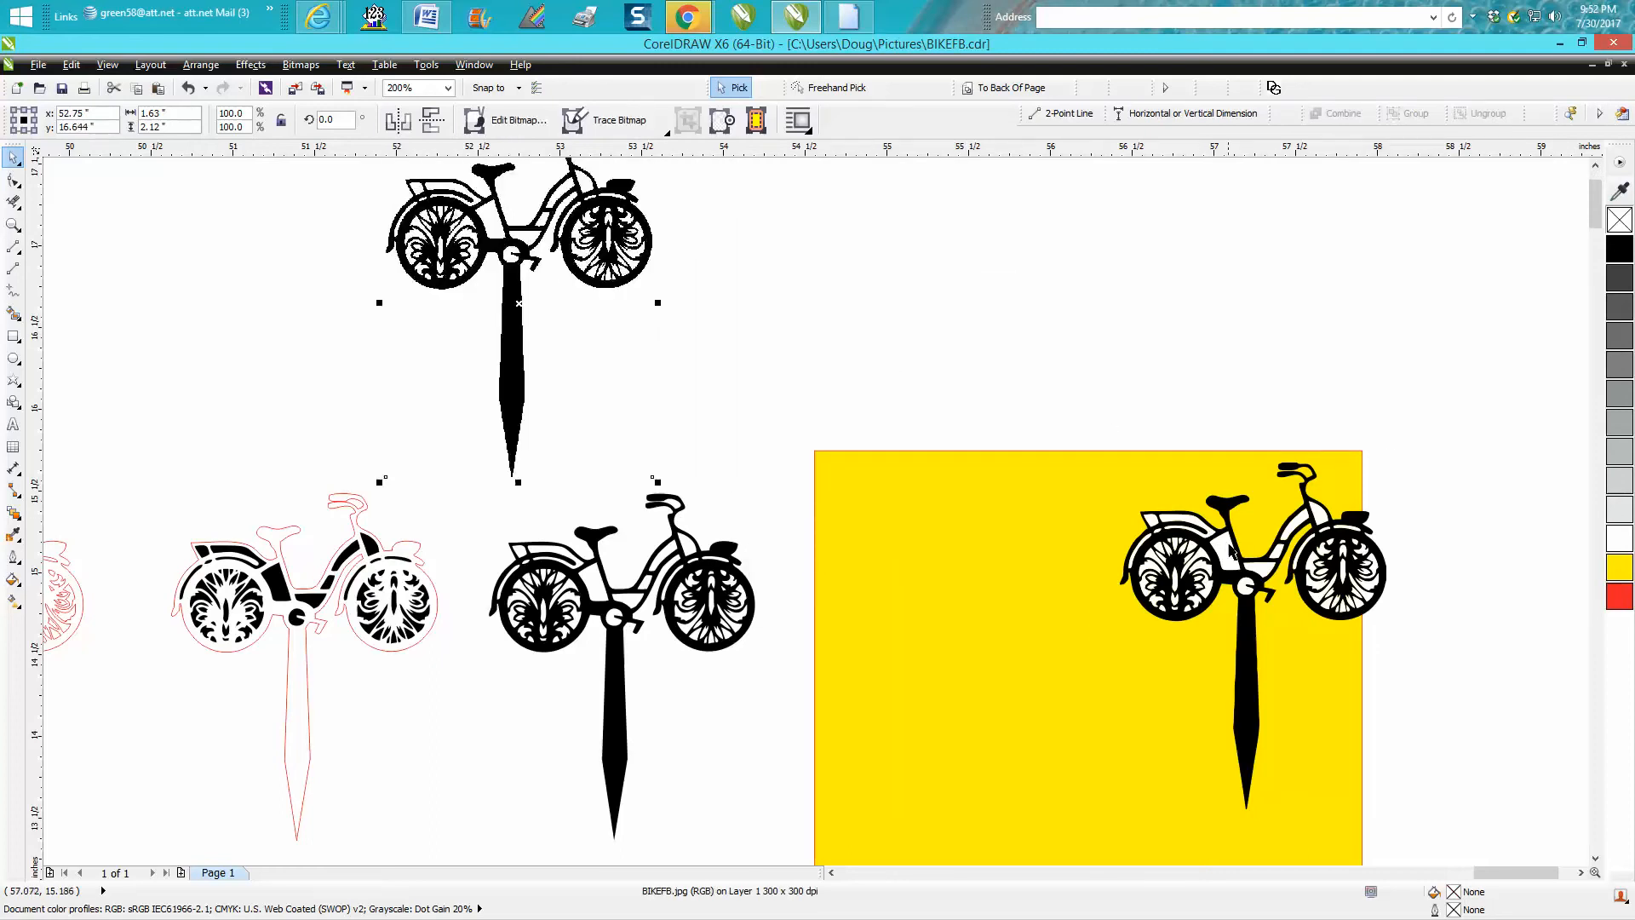
Step: Move the traced bicycle group to the middle of the yellow rectangle and deselect it
left_click(1243, 559)
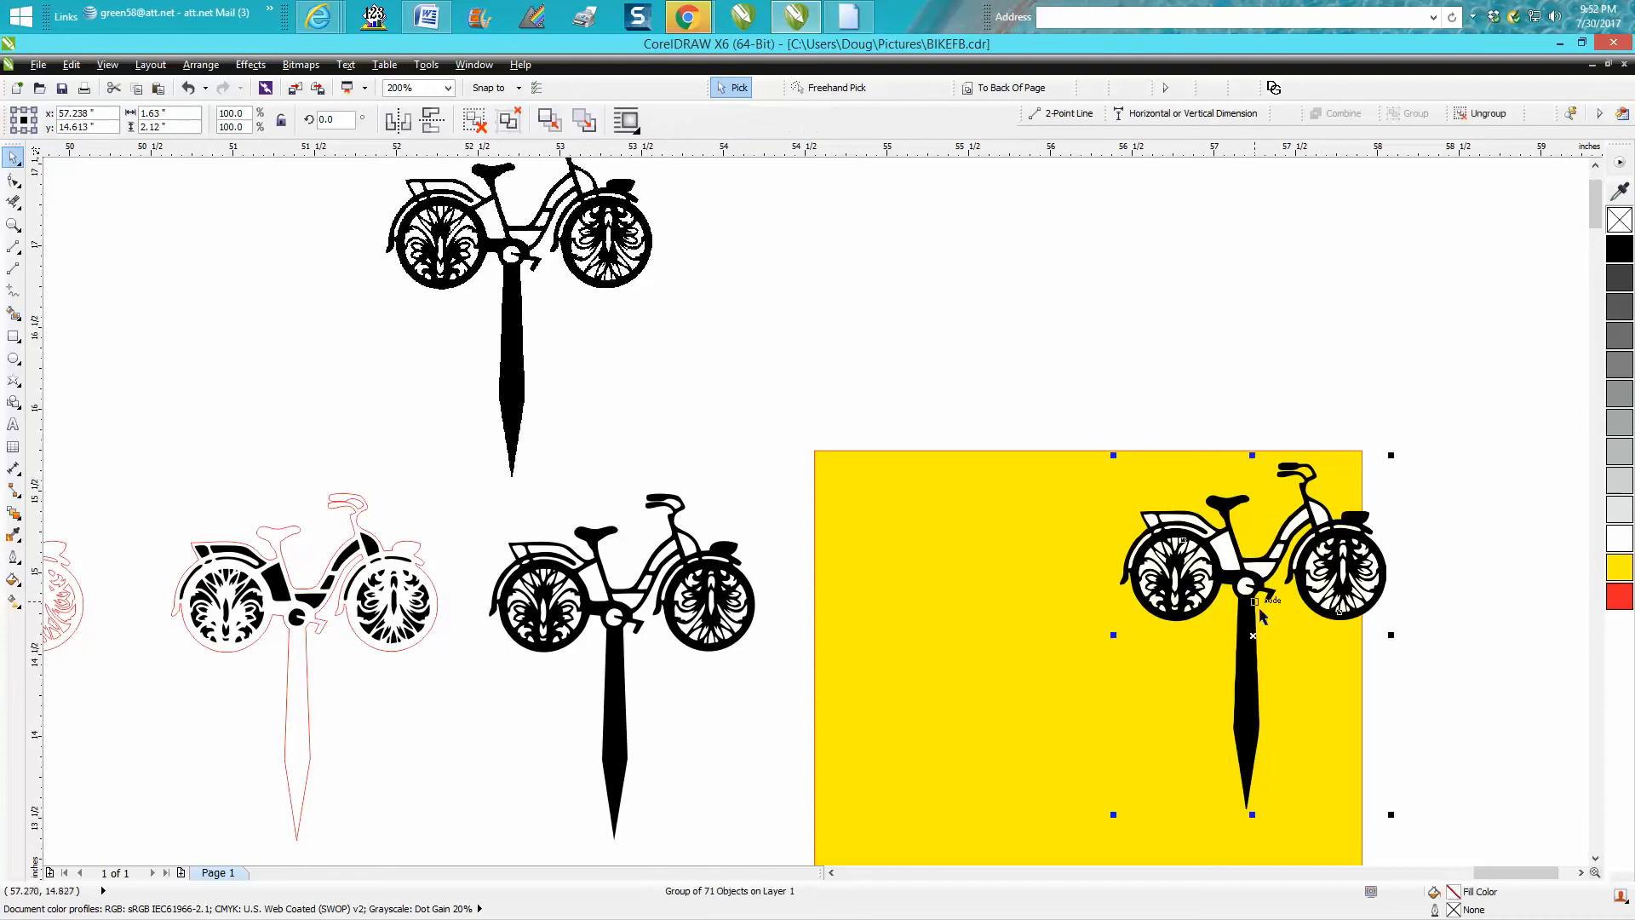
left_click_drag(1269, 632, 1042, 663)
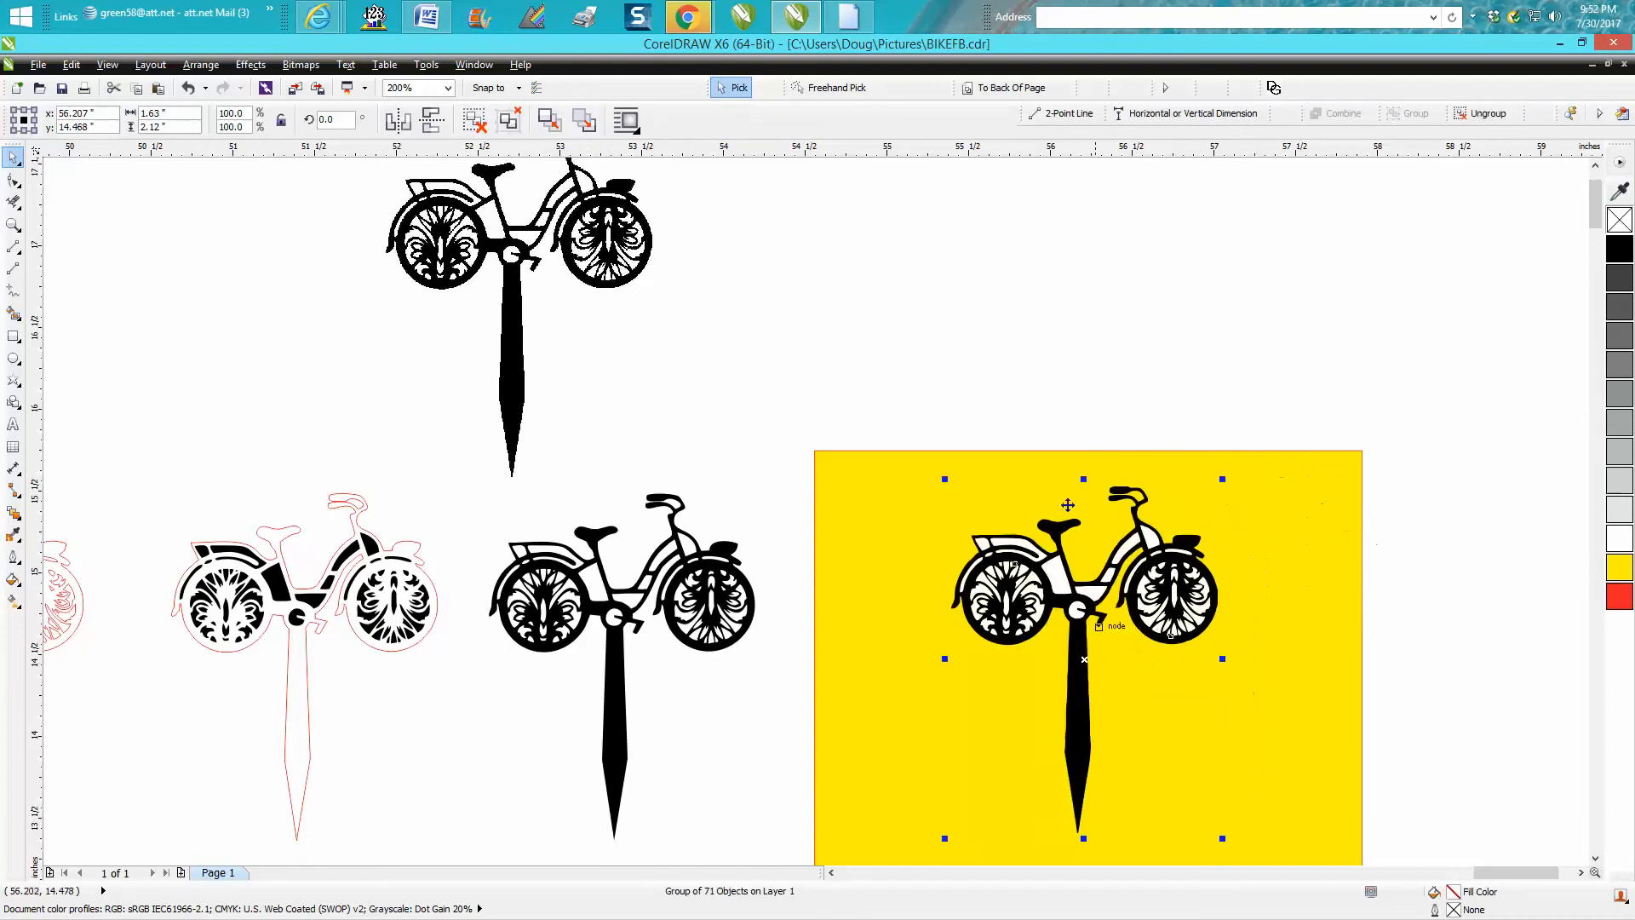
left_click(1023, 385)
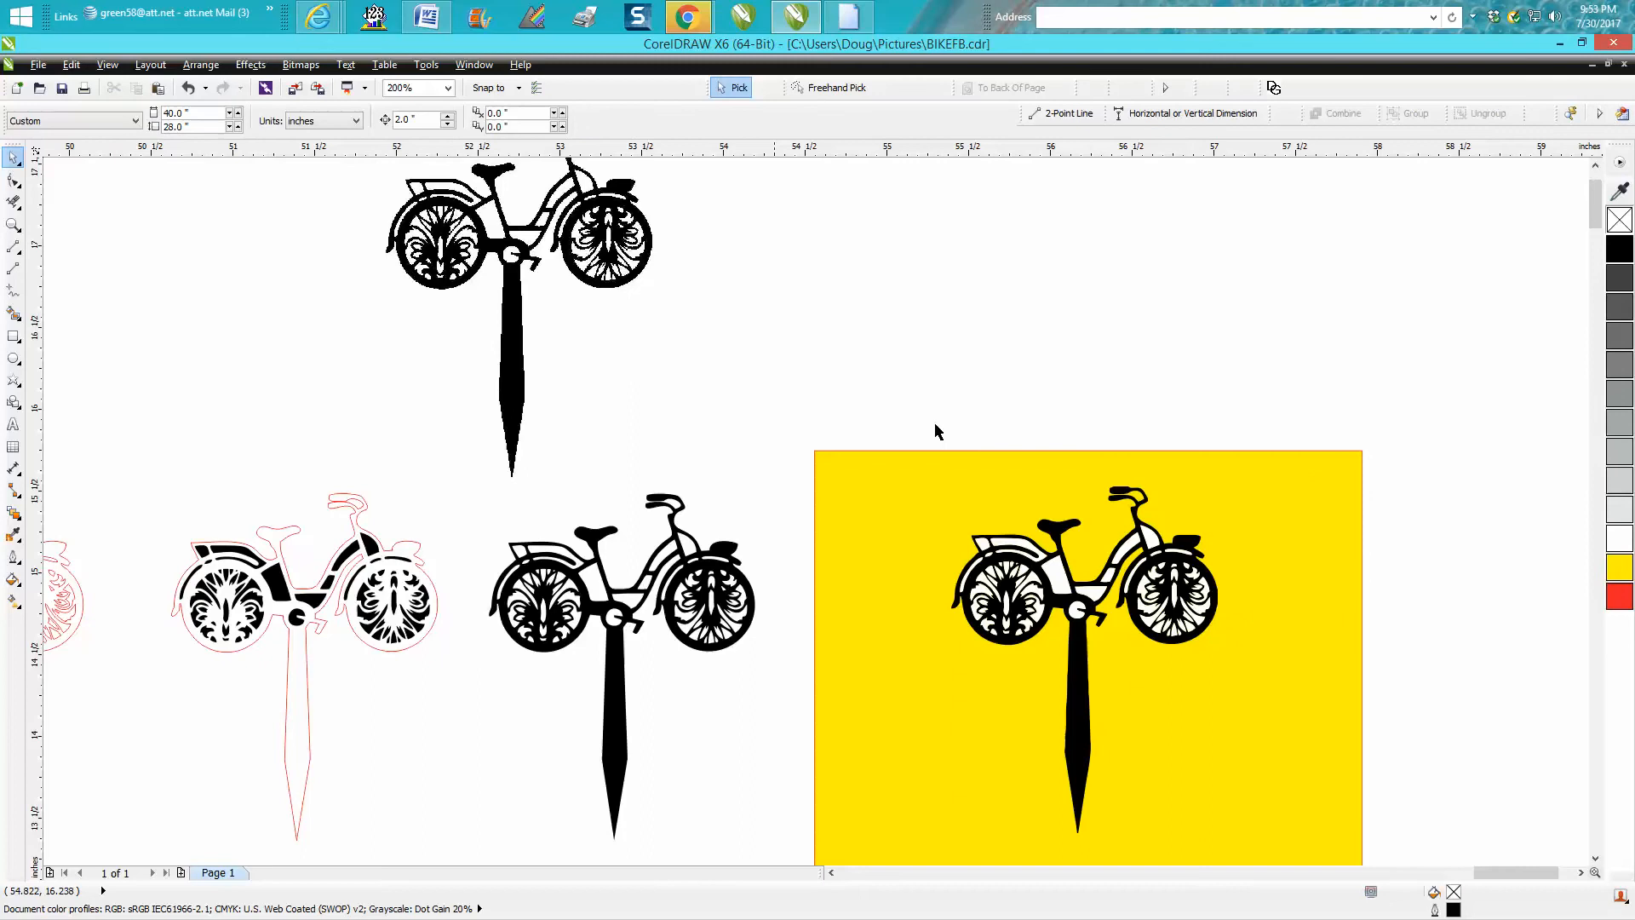
Step: Ungroup the traced bicycle on the yellow rectangle
left_click(1080, 533)
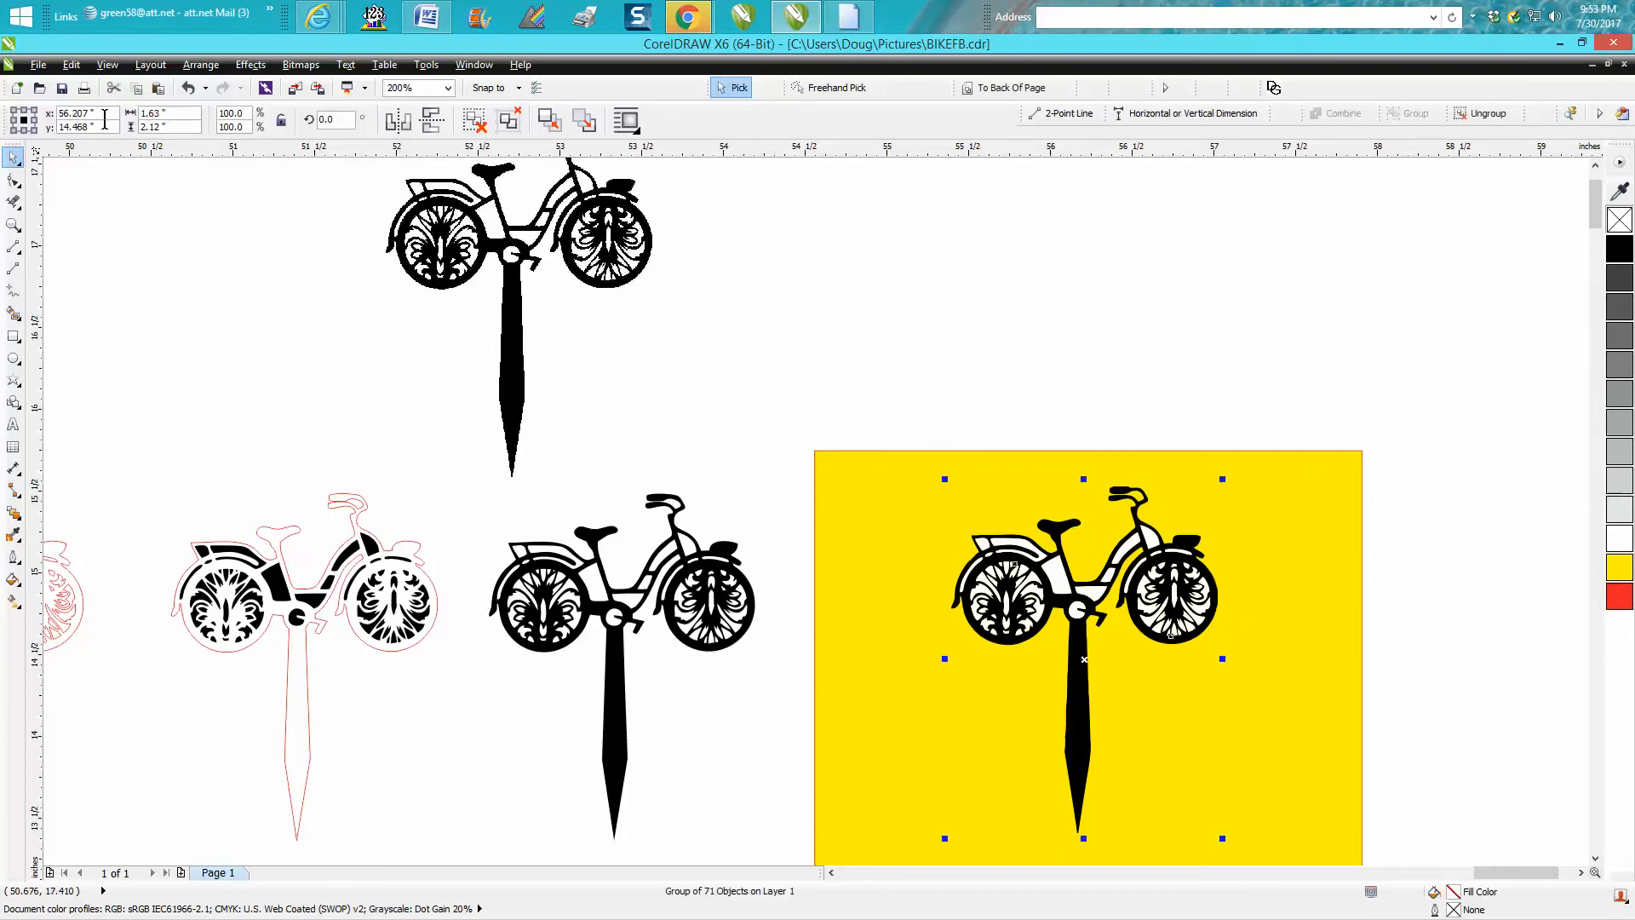
left_click(199, 69)
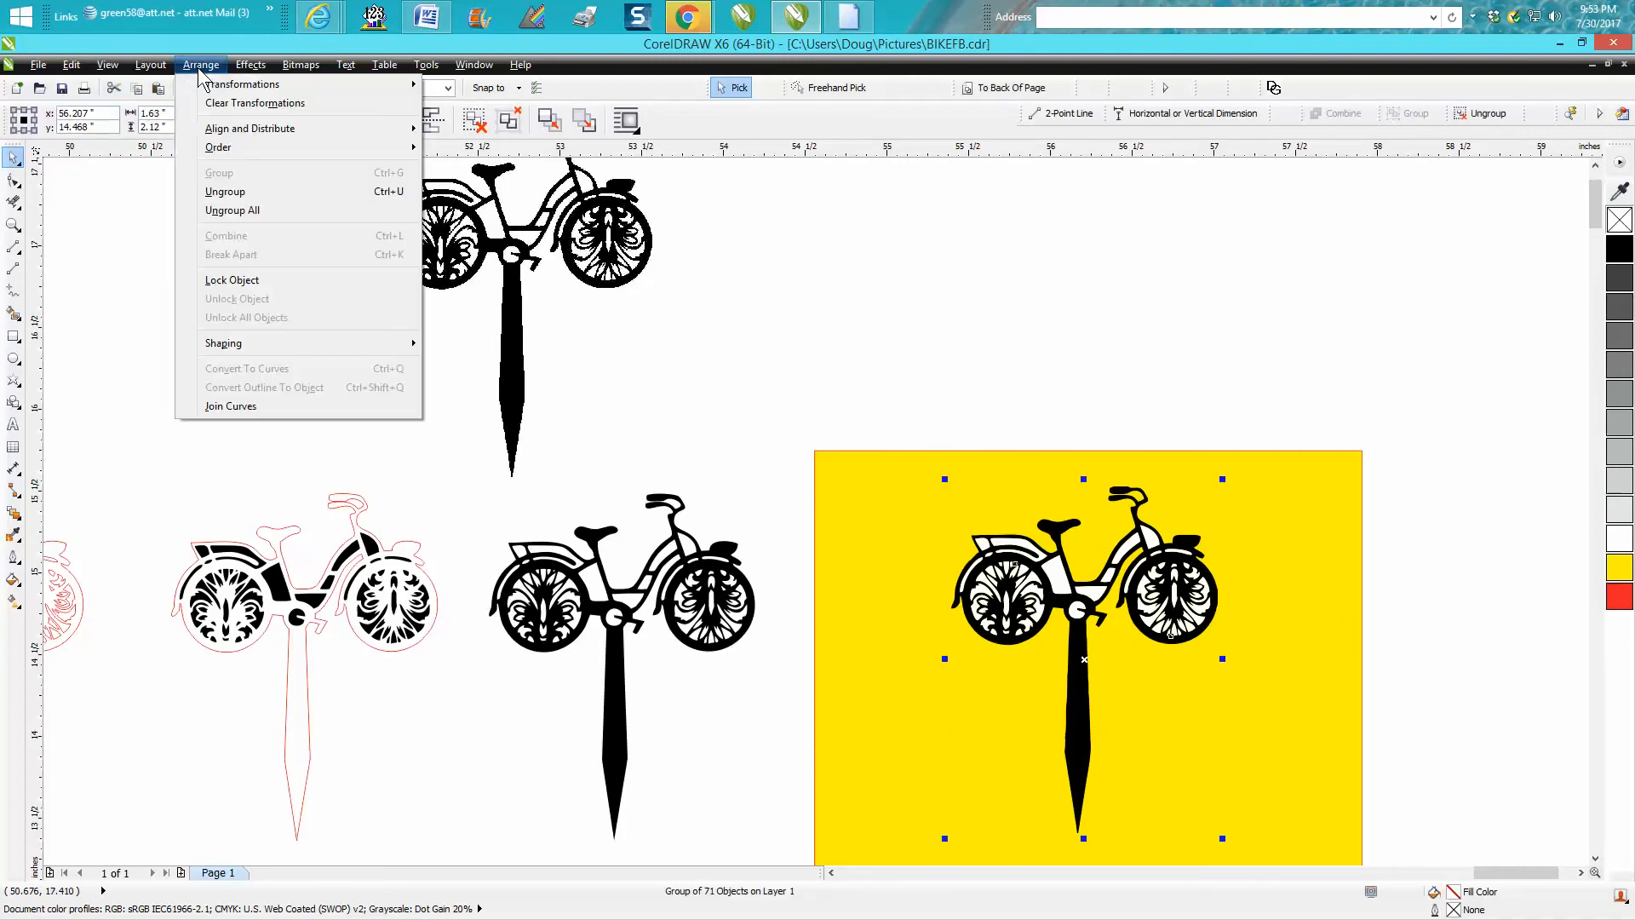
left_click(239, 195)
left_click(237, 188)
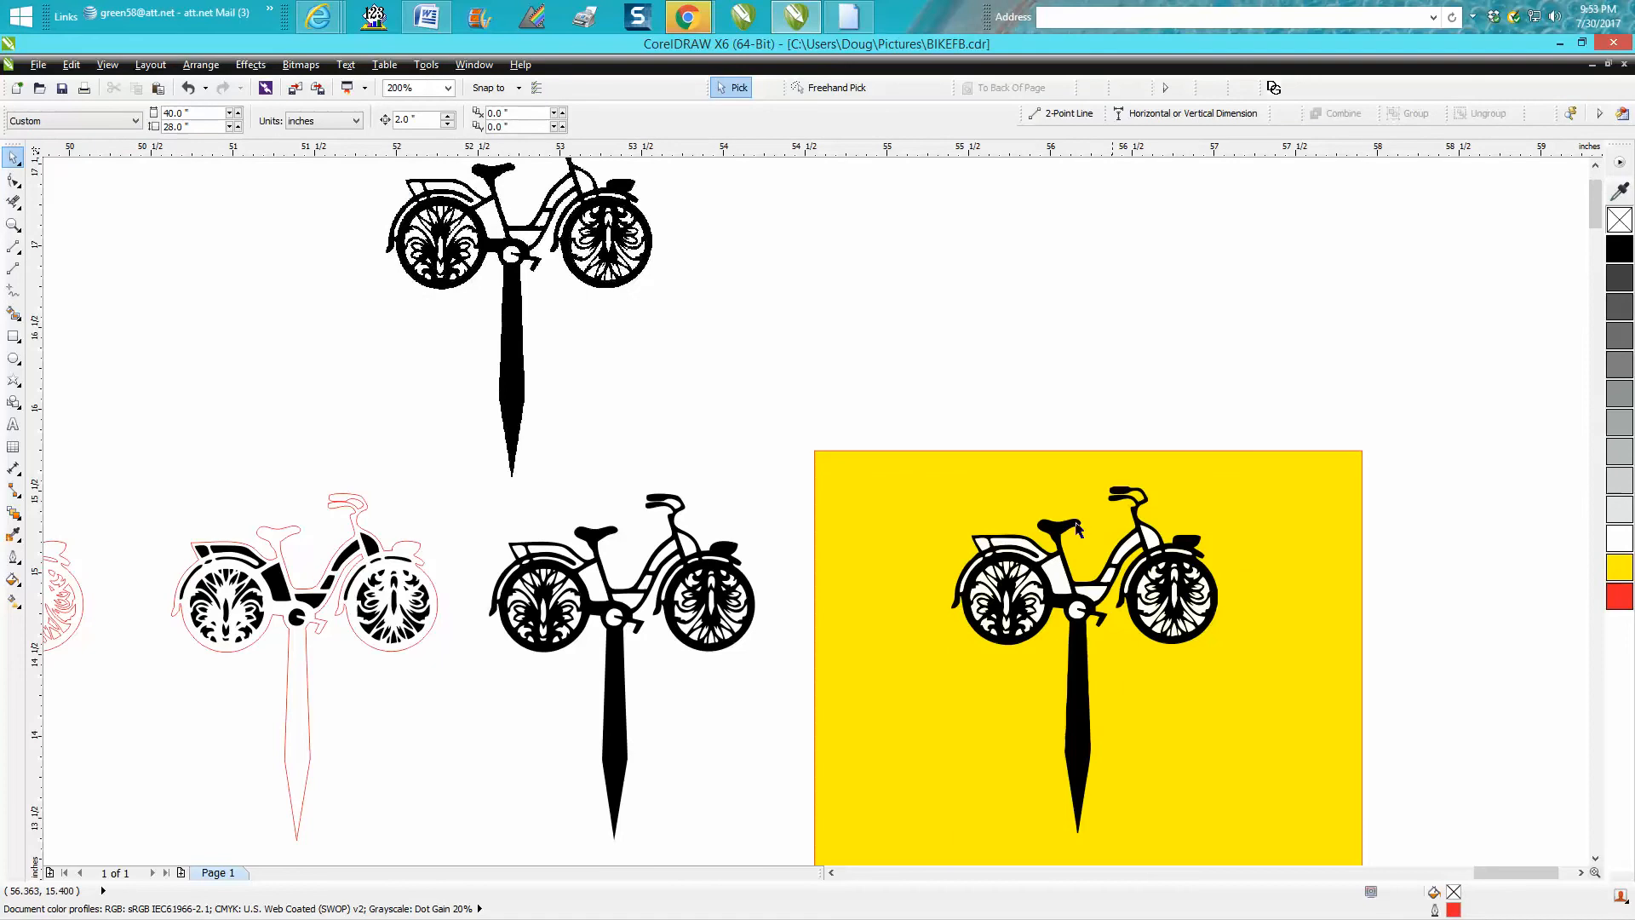
Step: Nudge the black bicycle curve 2 inches to the right and delete the white trace pieces left behind
left_click(1062, 533)
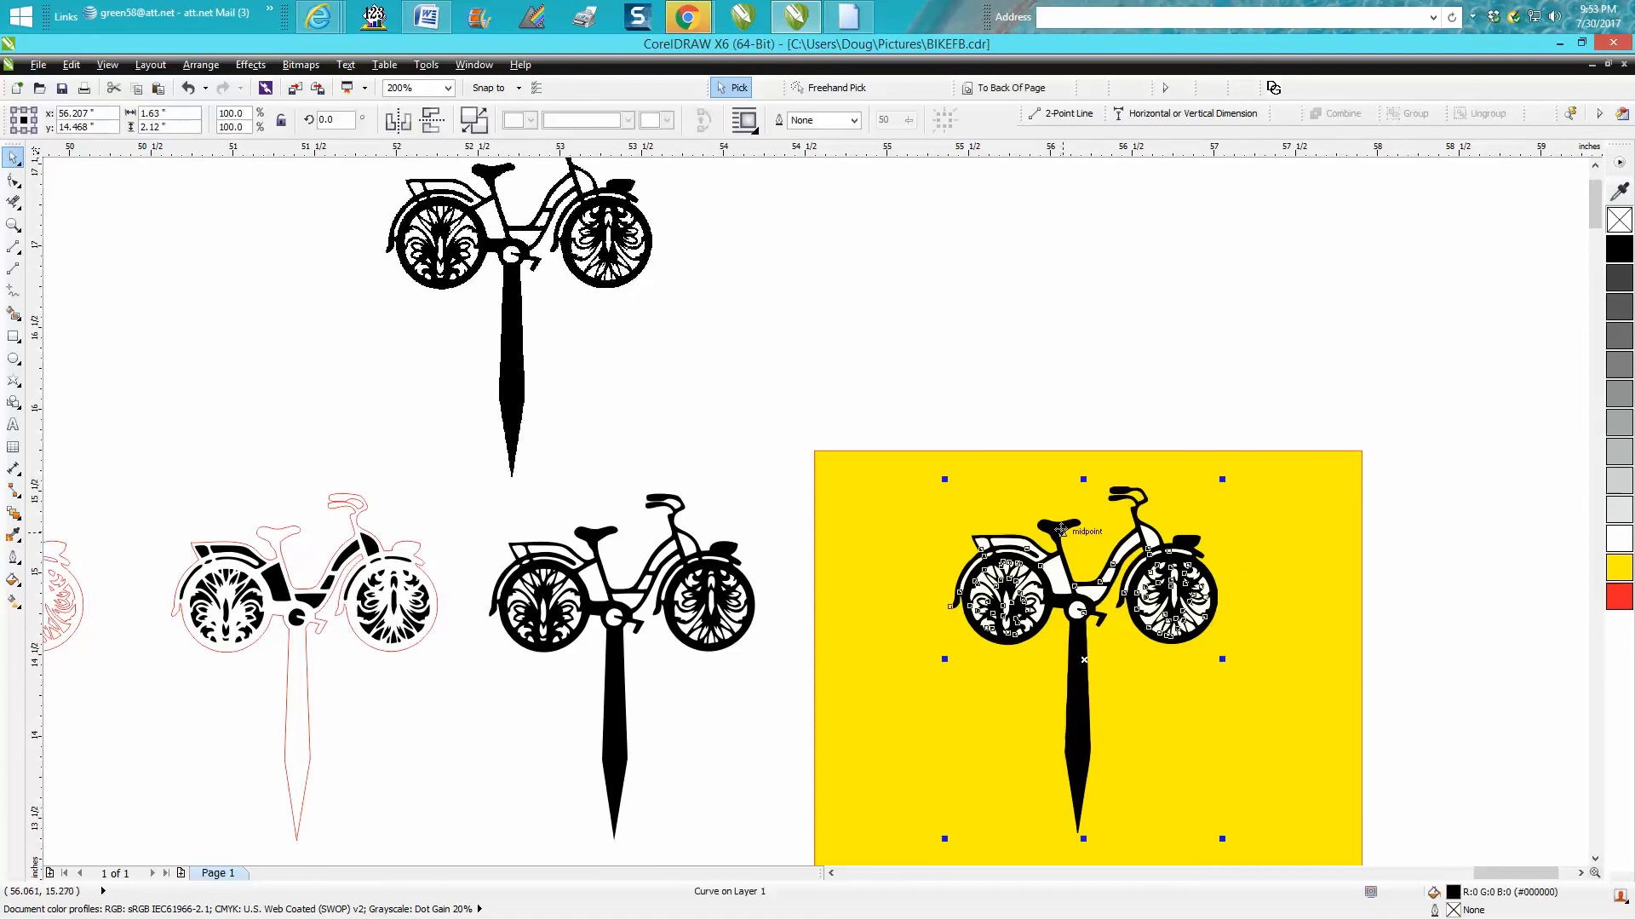
key("Right")
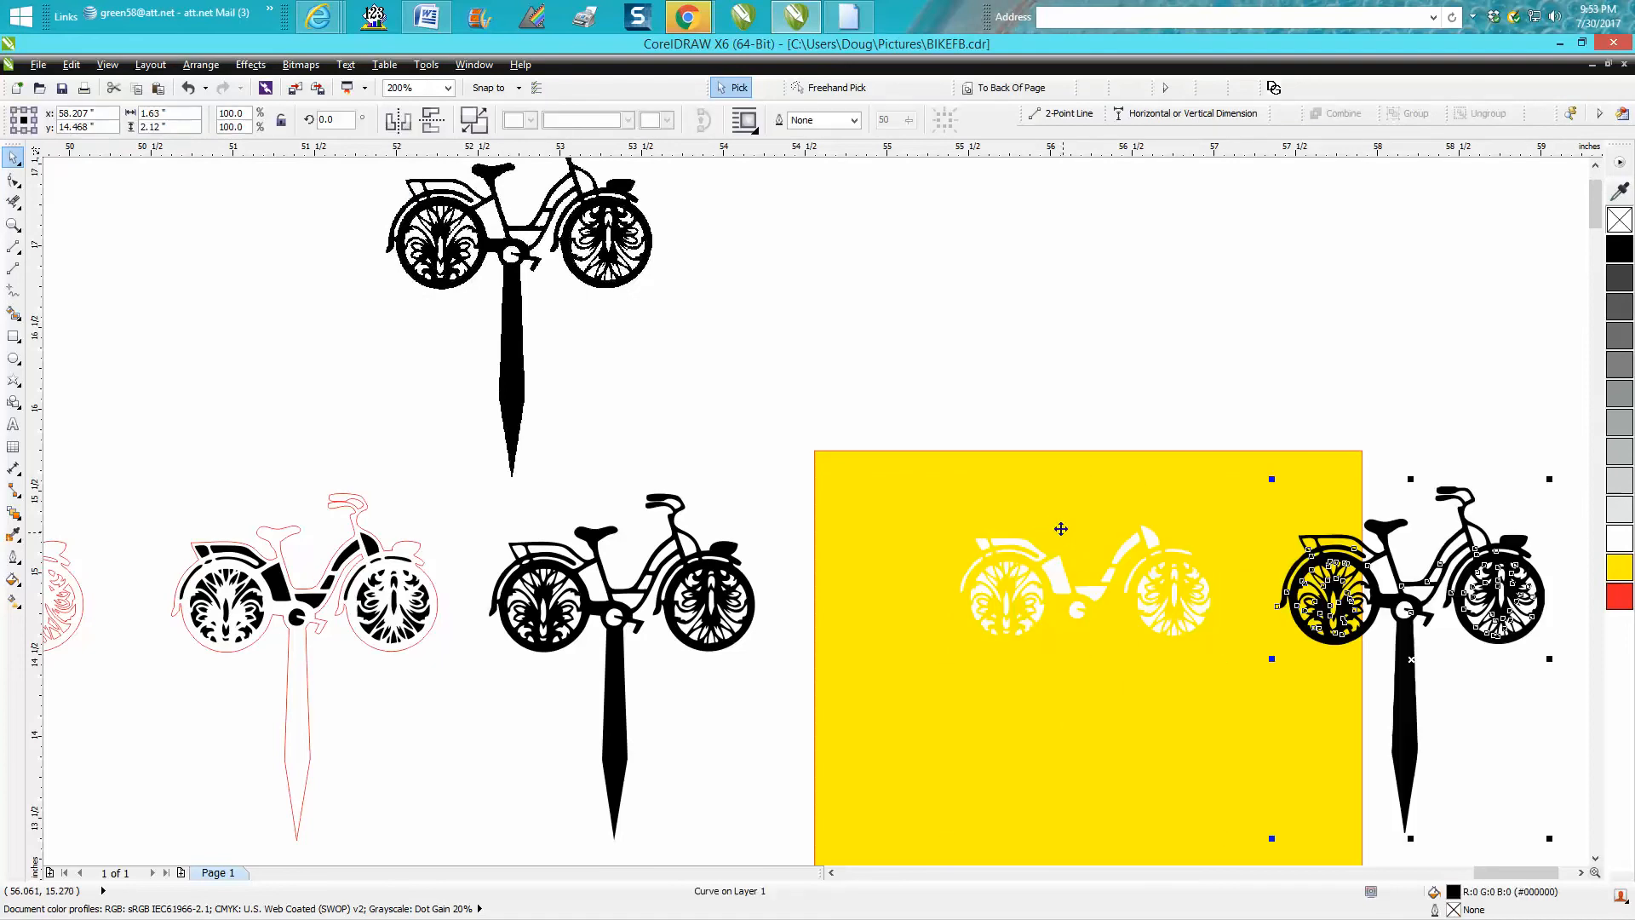
left_click_drag(921, 435, 1238, 685)
key("Delete")
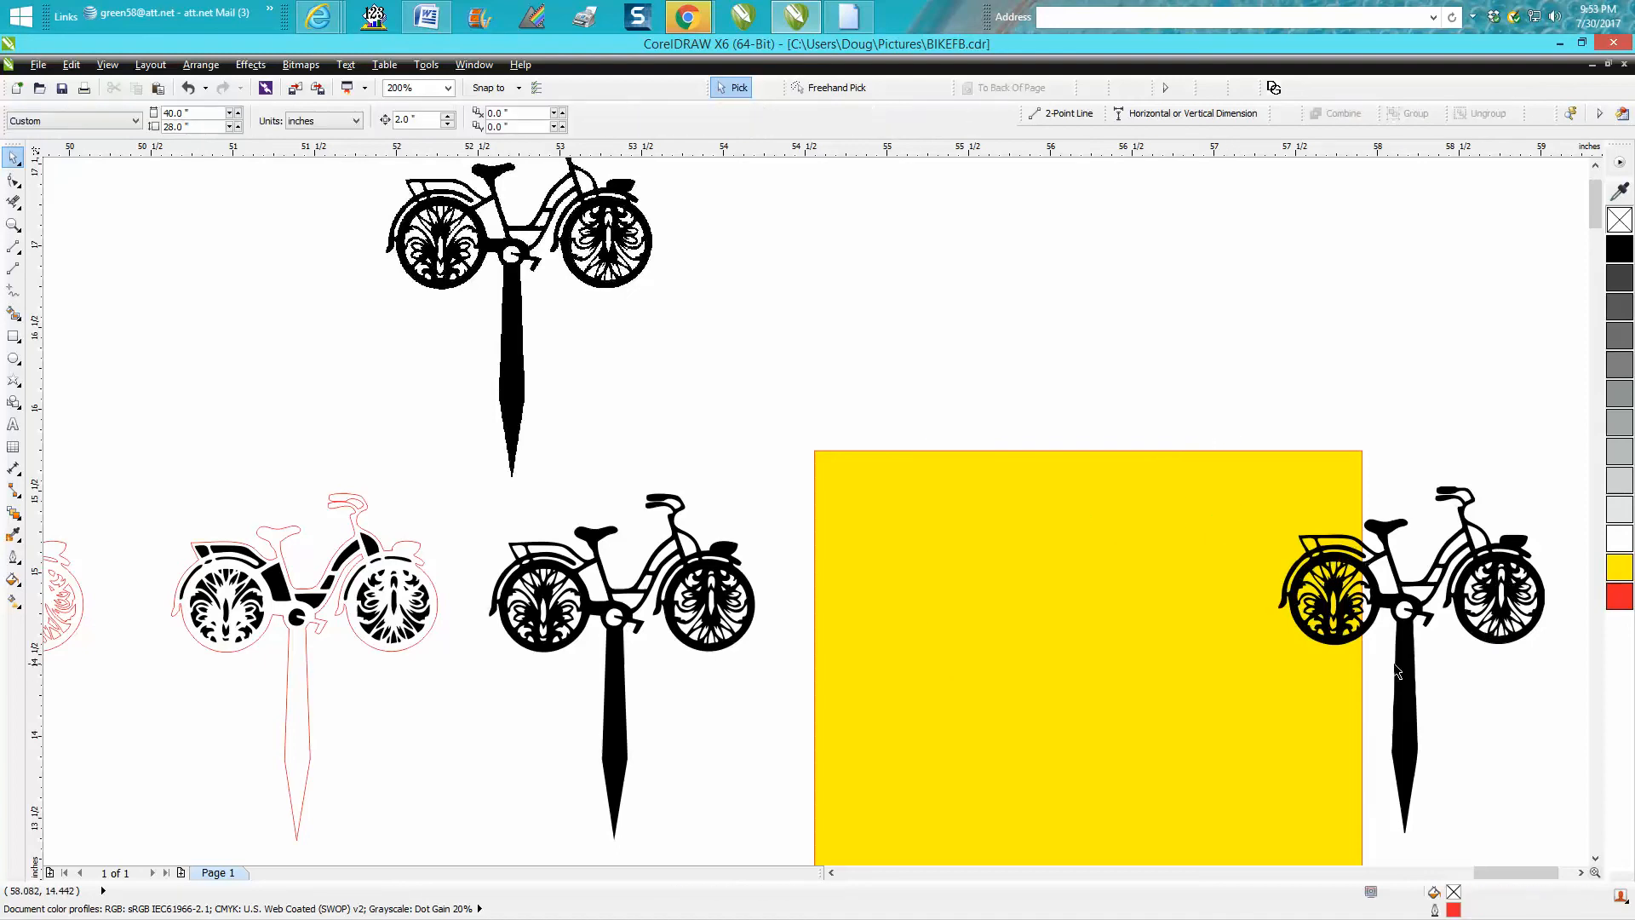
Step: Nudge the black bicycle curve 2 inches back to the left onto the yellow rectangle and deselect it
left_click(1409, 671)
key("Left")
left_click(1439, 564)
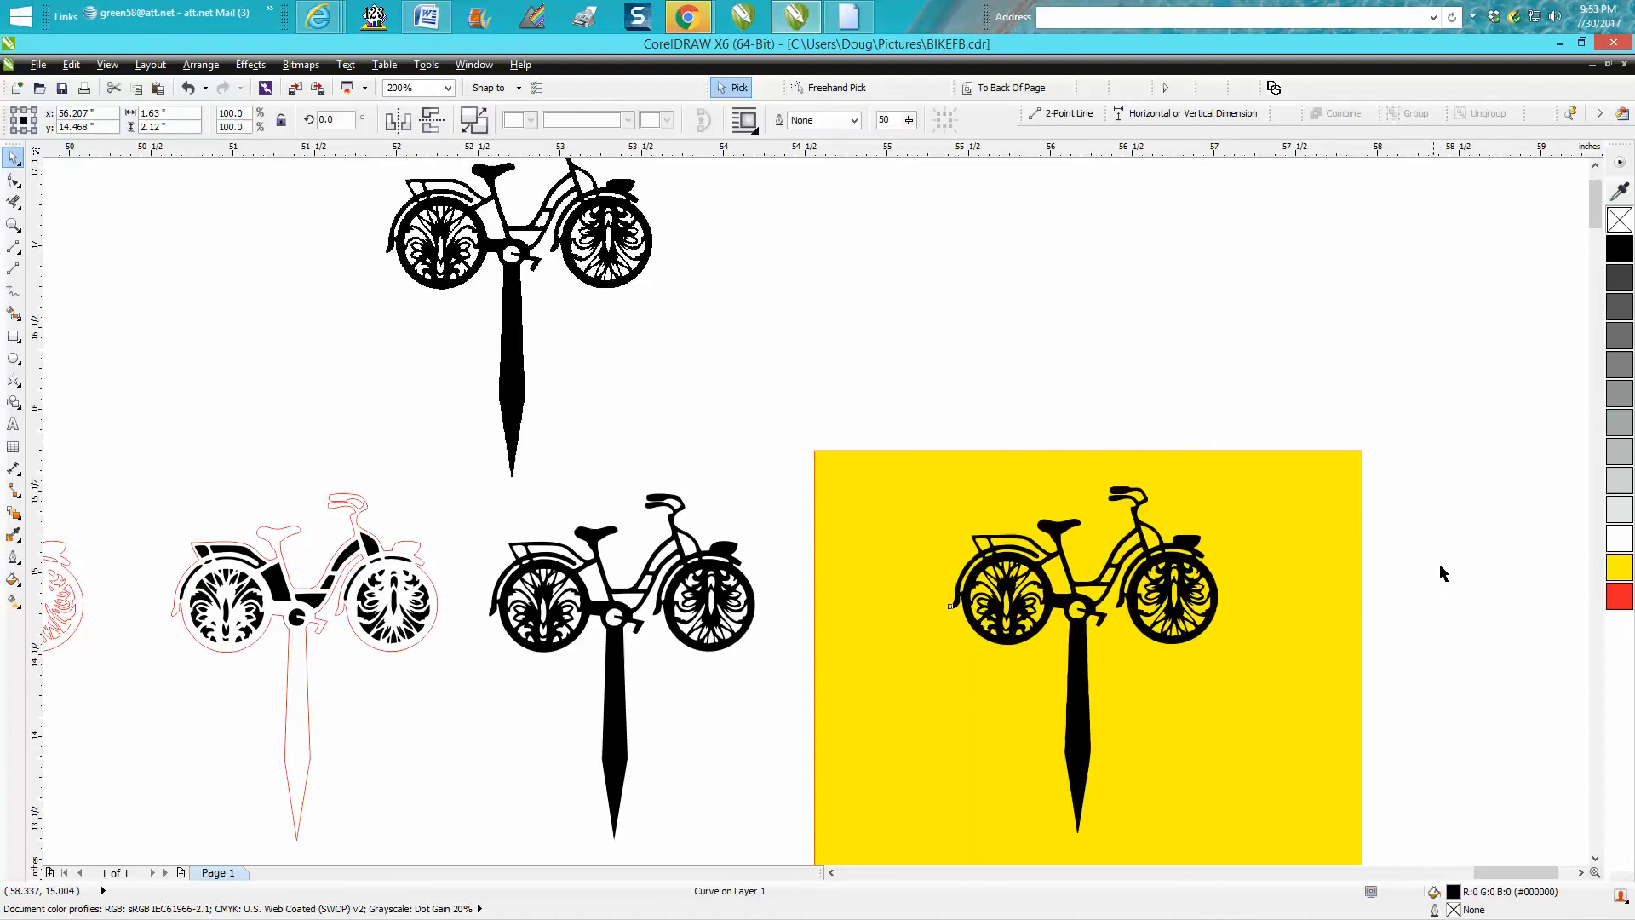
Step: Remove the fill from the traced bicycle curve on the yellow rectangle and give it a red outline
left_click(13, 224)
left_click_drag(901, 471, 1274, 700)
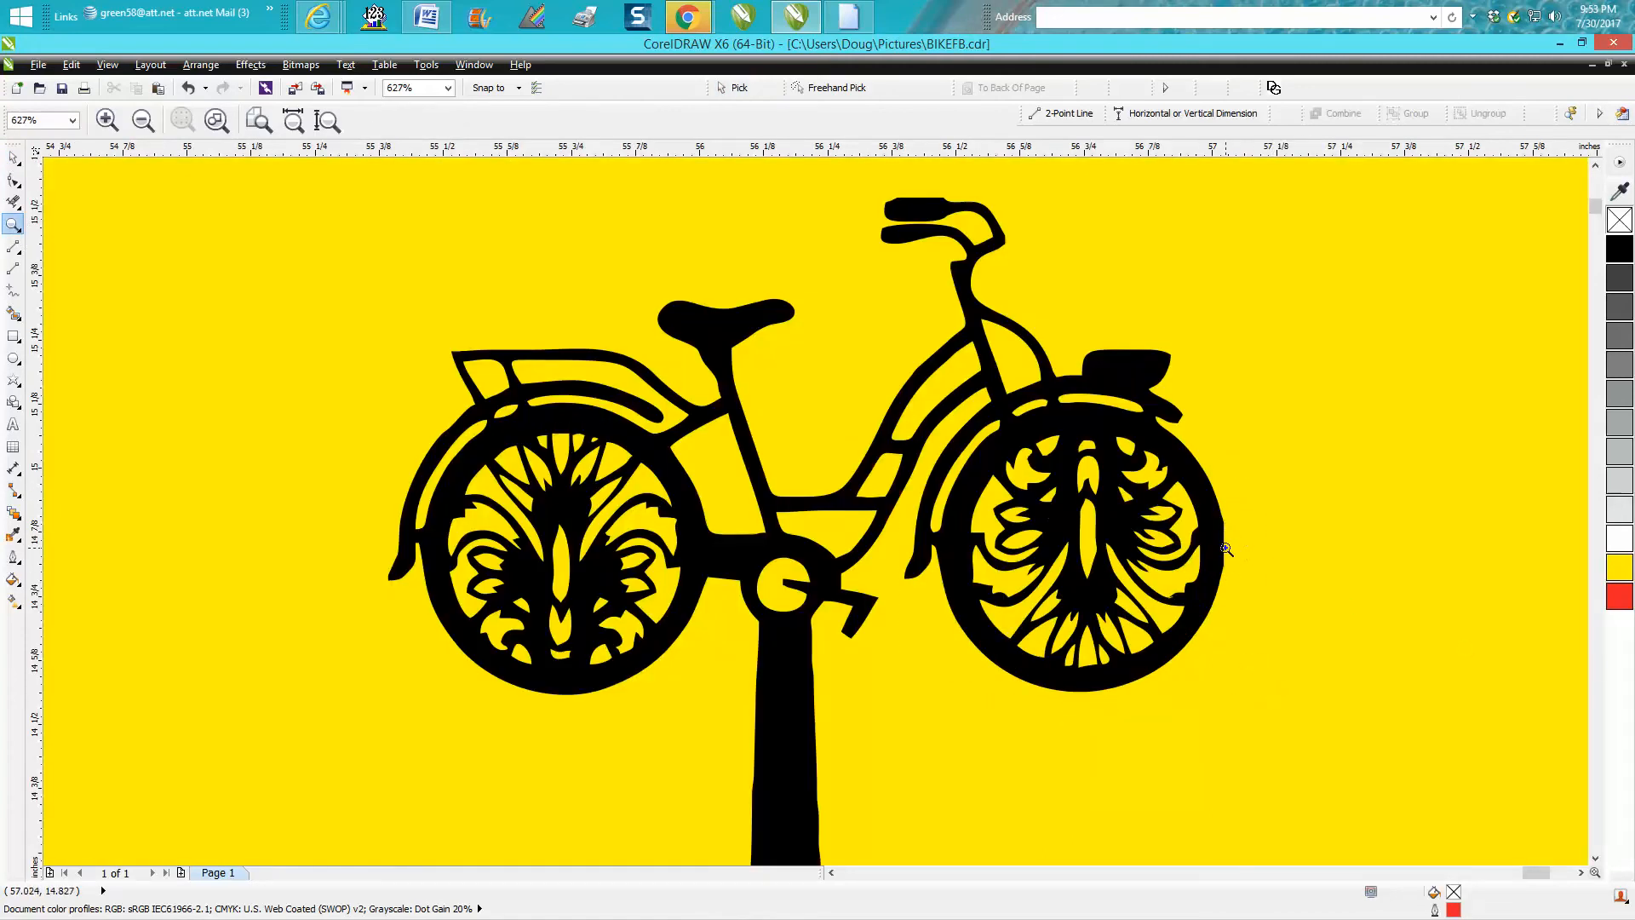
left_click(13, 158)
left_click(904, 451)
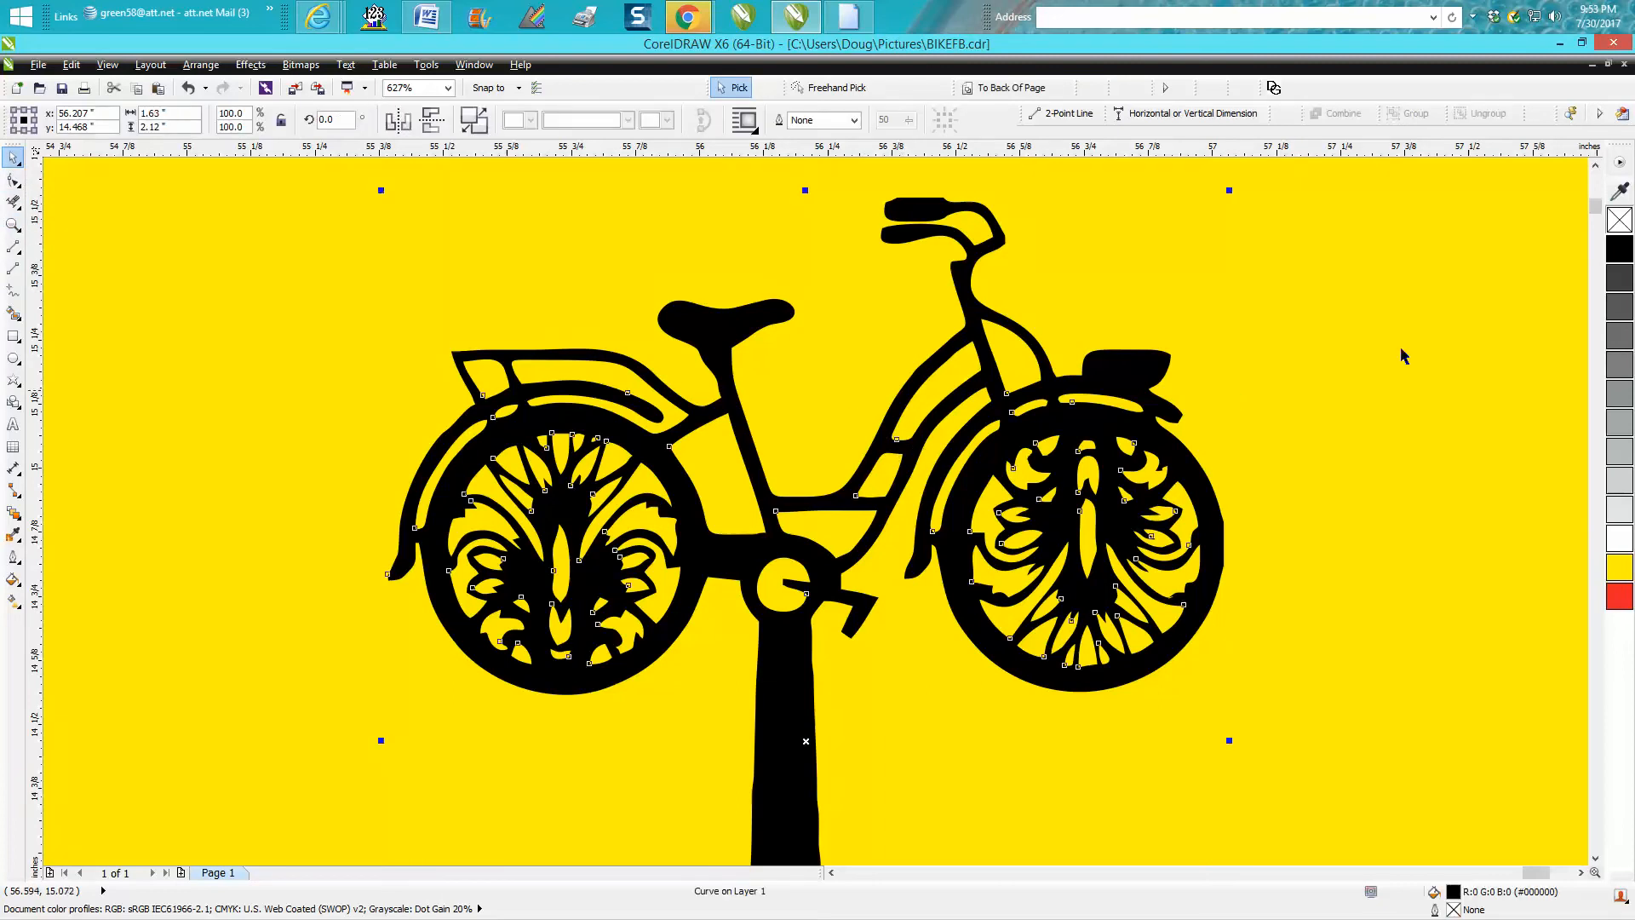
left_click(1618, 219)
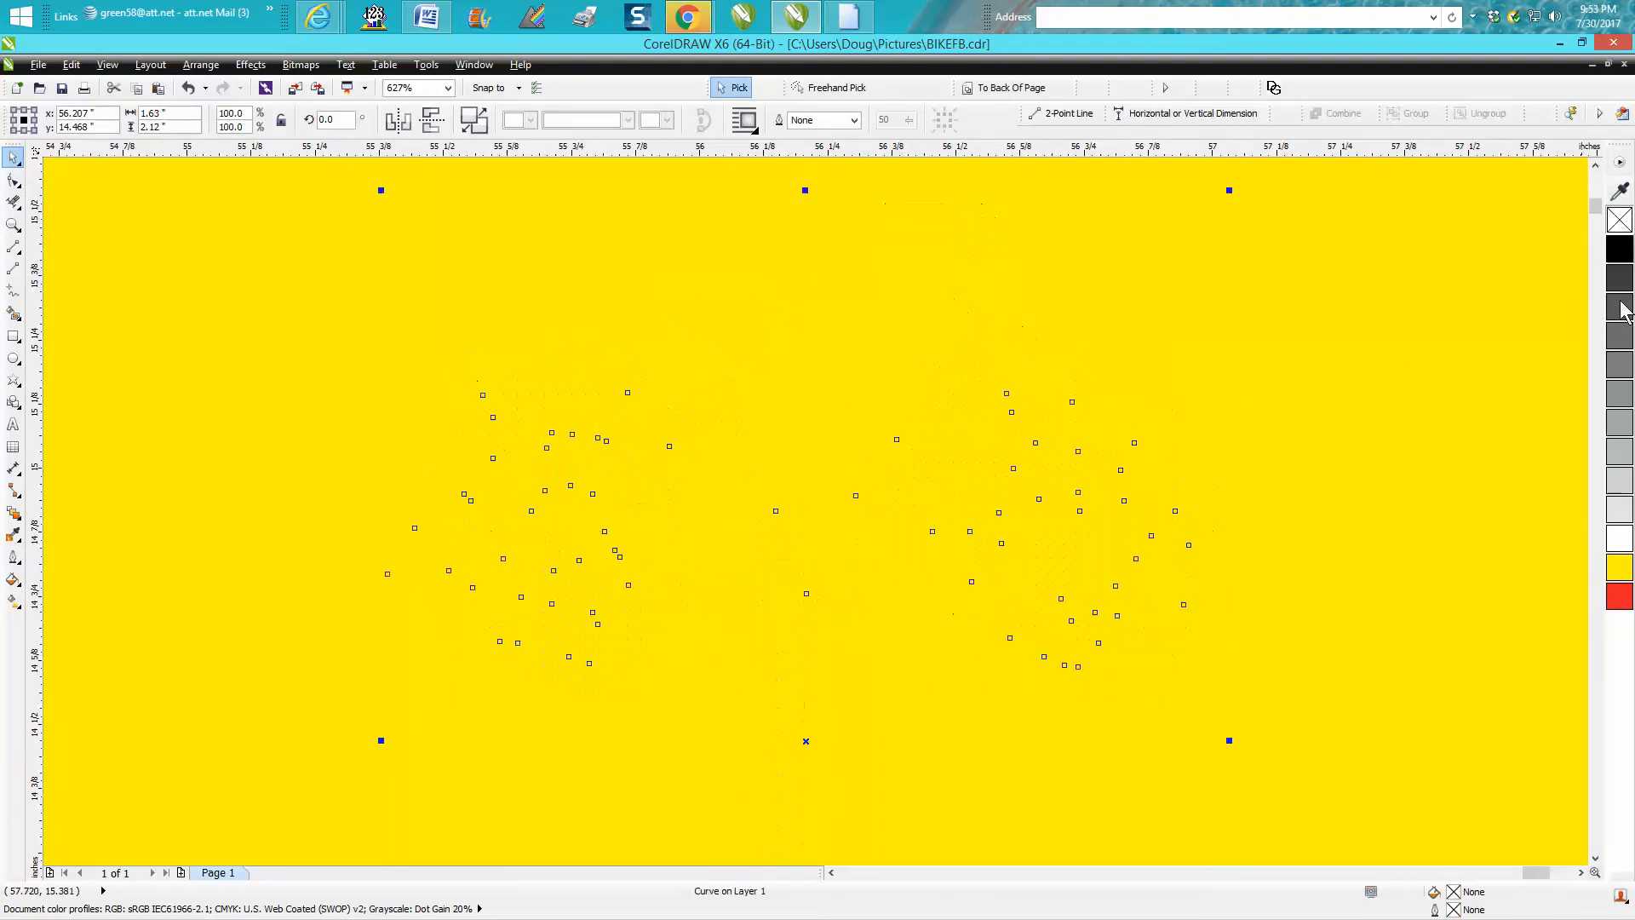
right_click(1617, 596)
Step: Delete the yellow rectangle behind the red bicycle outline
left_click(1362, 579)
scroll(1357, 573, "down", 5)
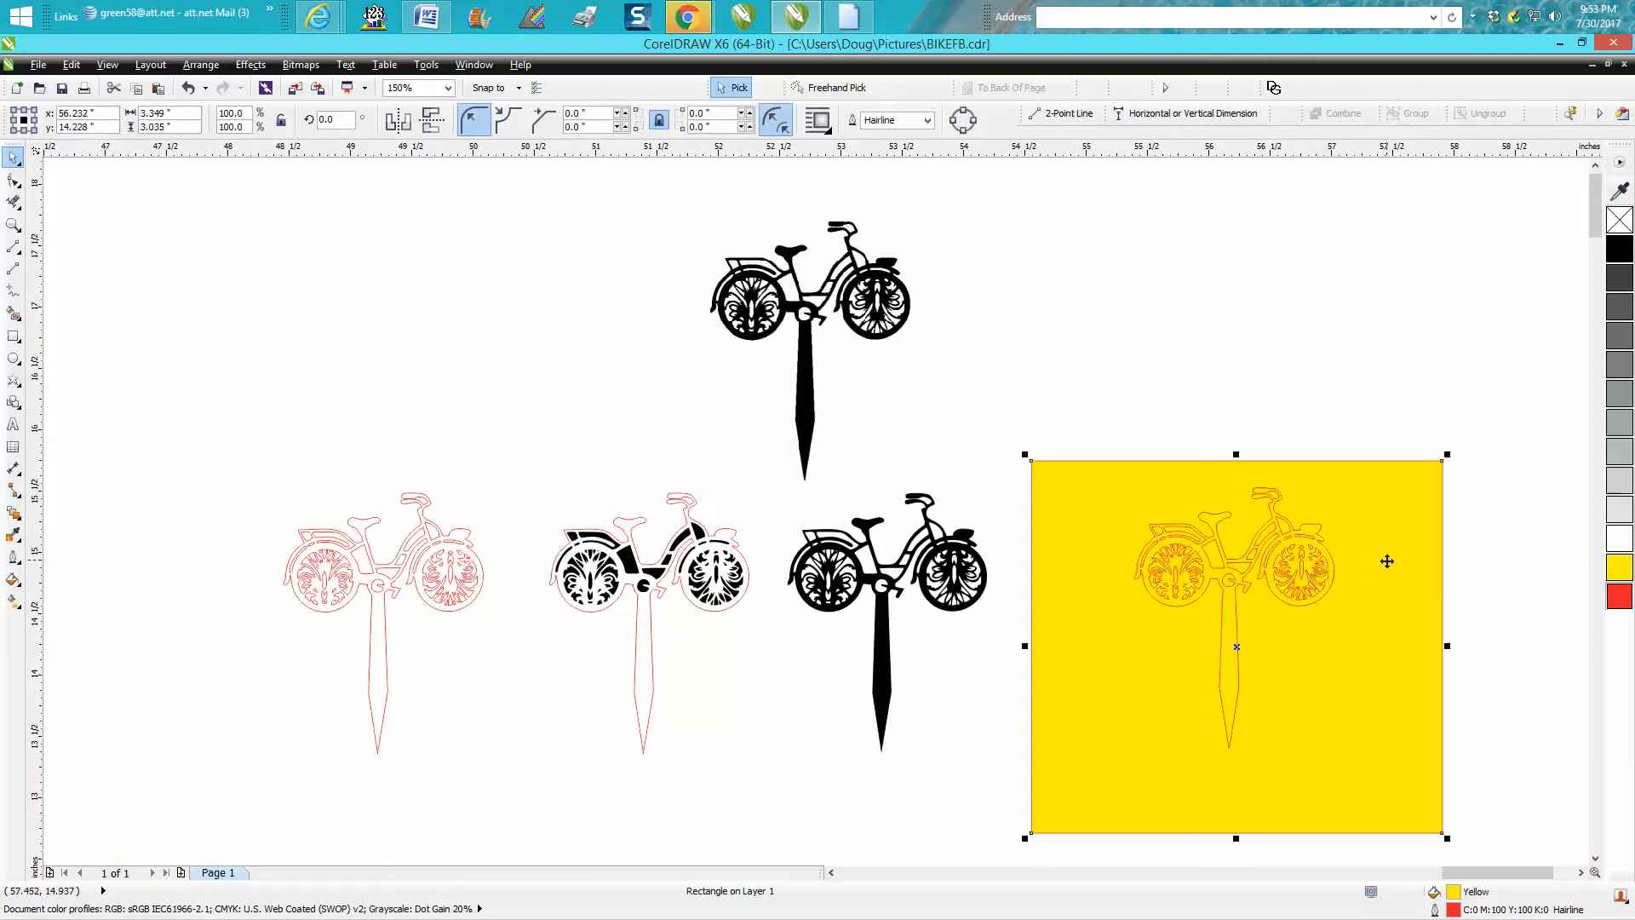
key("Delete")
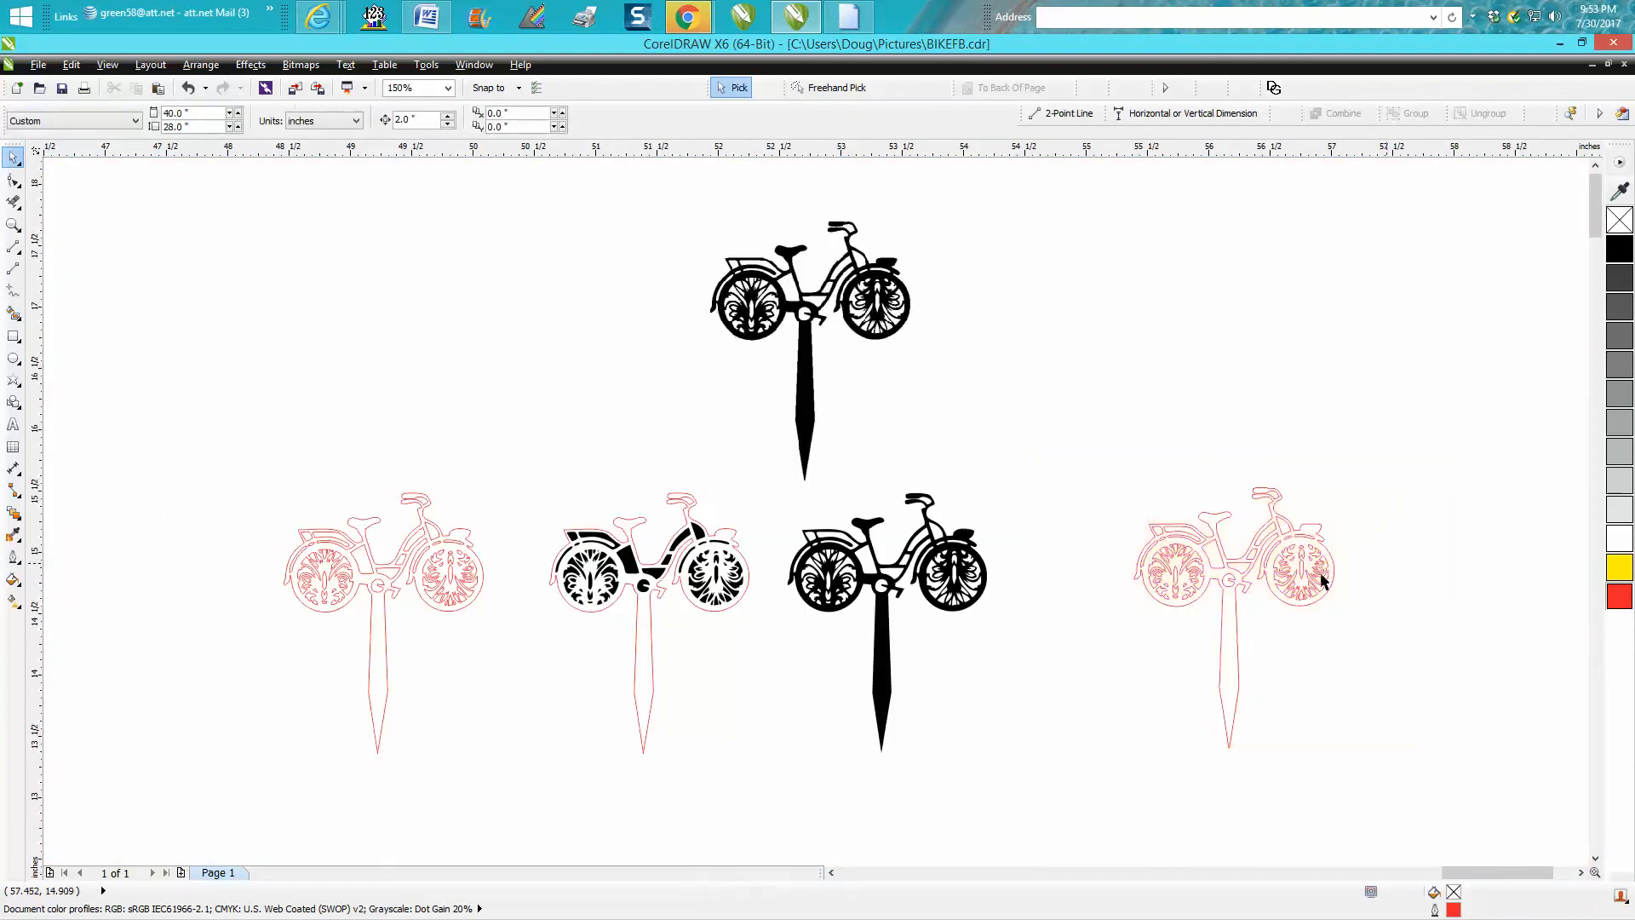
Step: Delete the surplus nodes along both long sides of the red bicycle's stake
left_click(14, 225)
left_click_drag(1207, 596, 1331, 755)
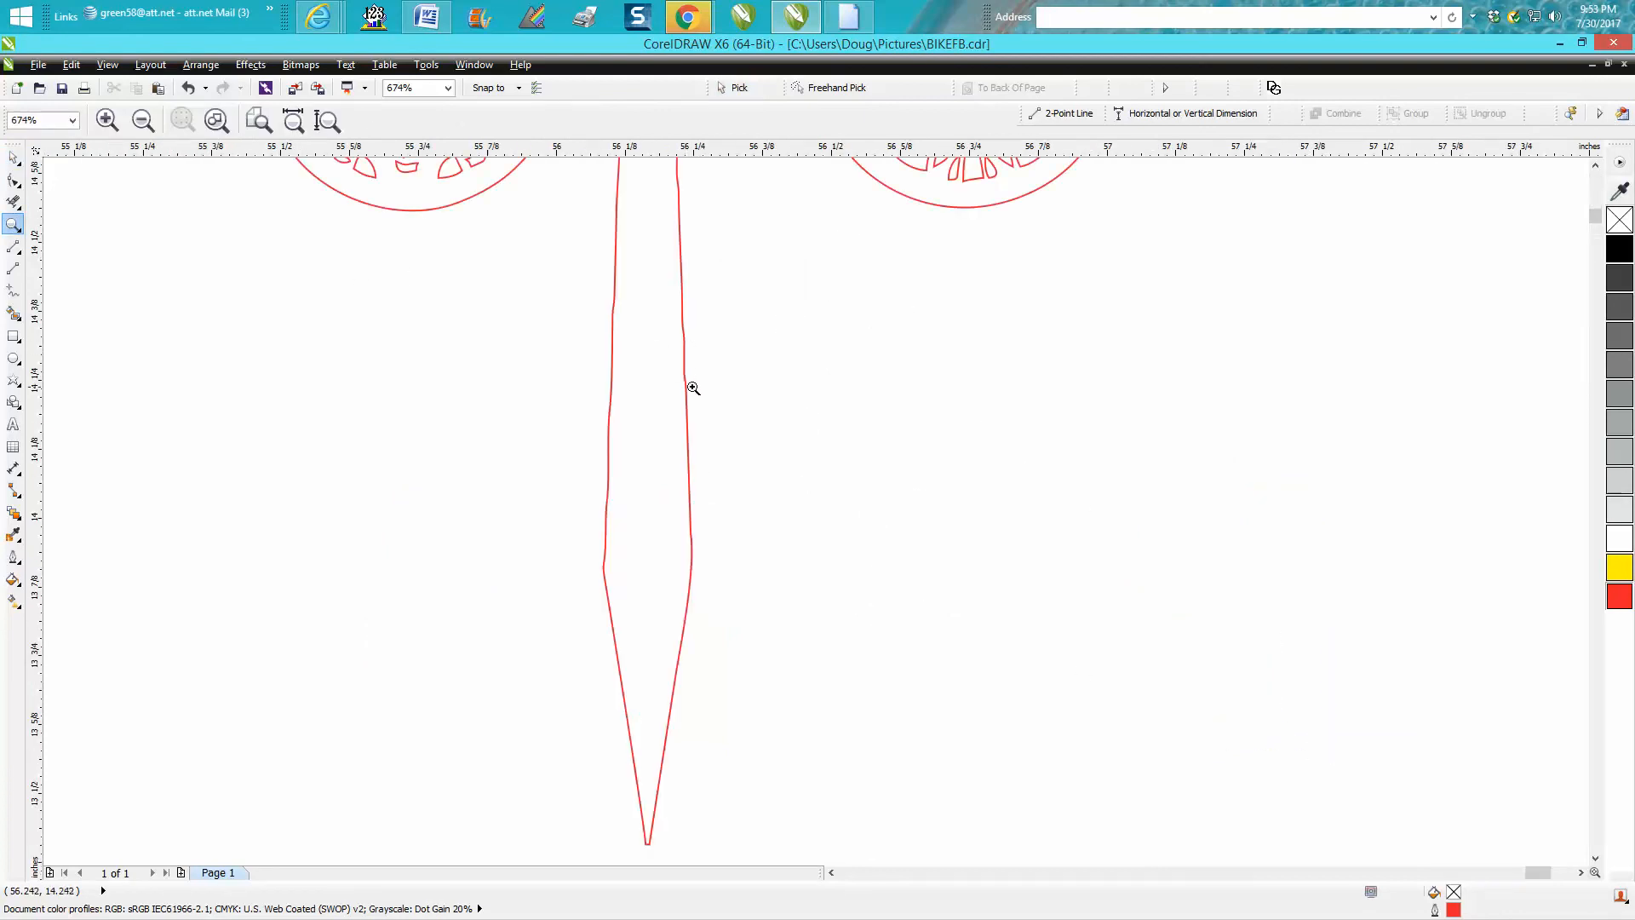
scroll(682, 394, "down", 2)
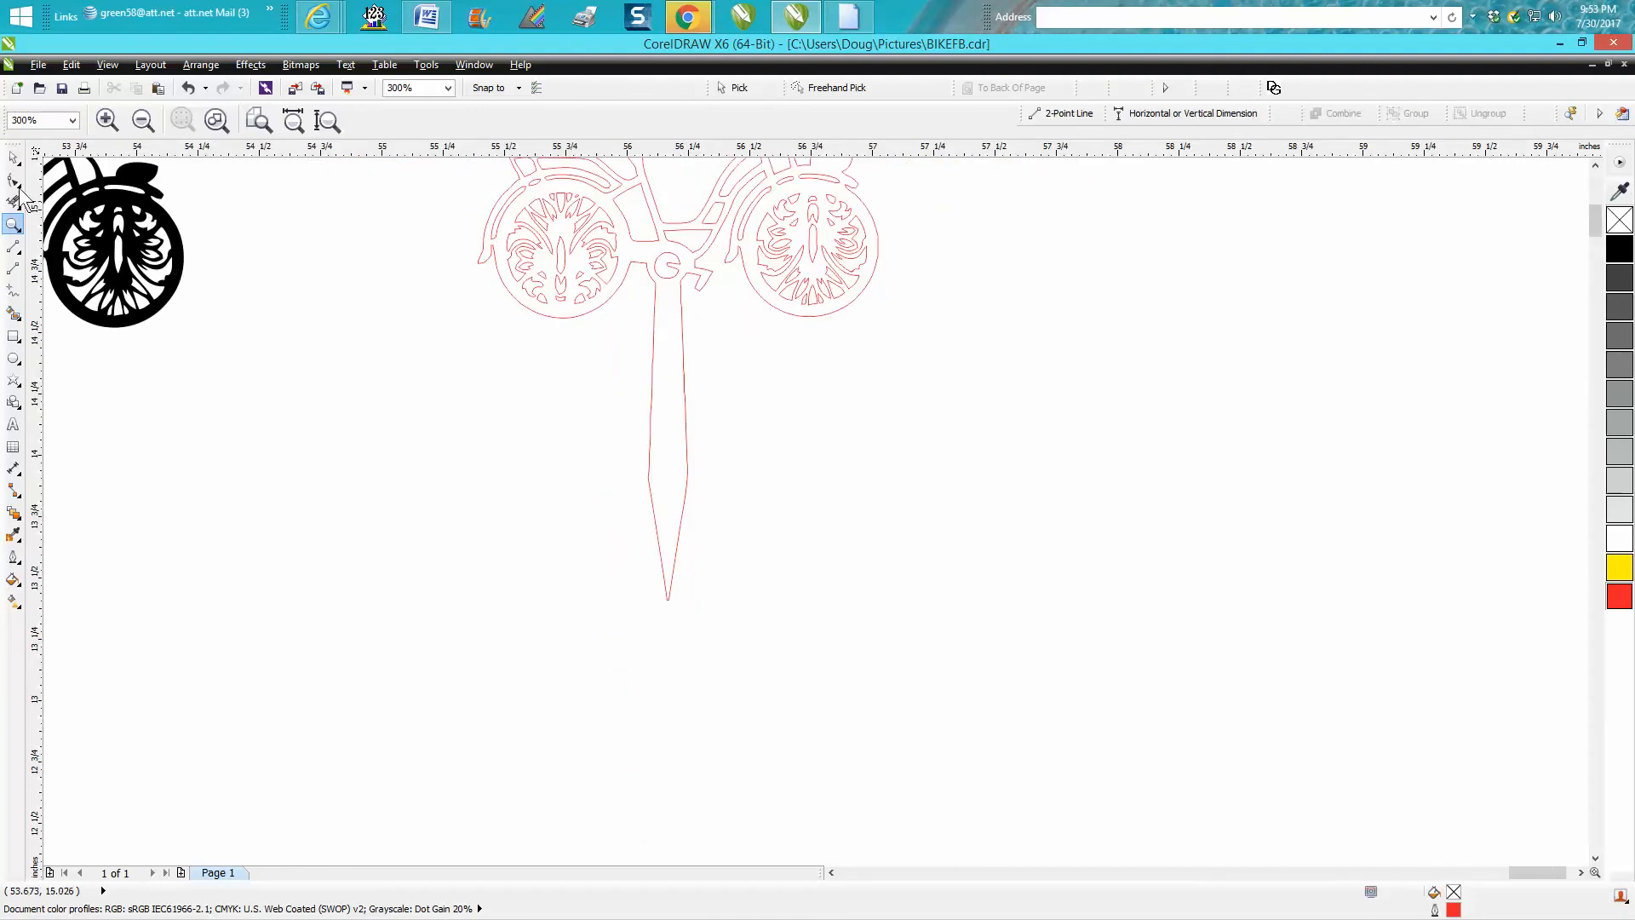
key("F10")
left_click(682, 362)
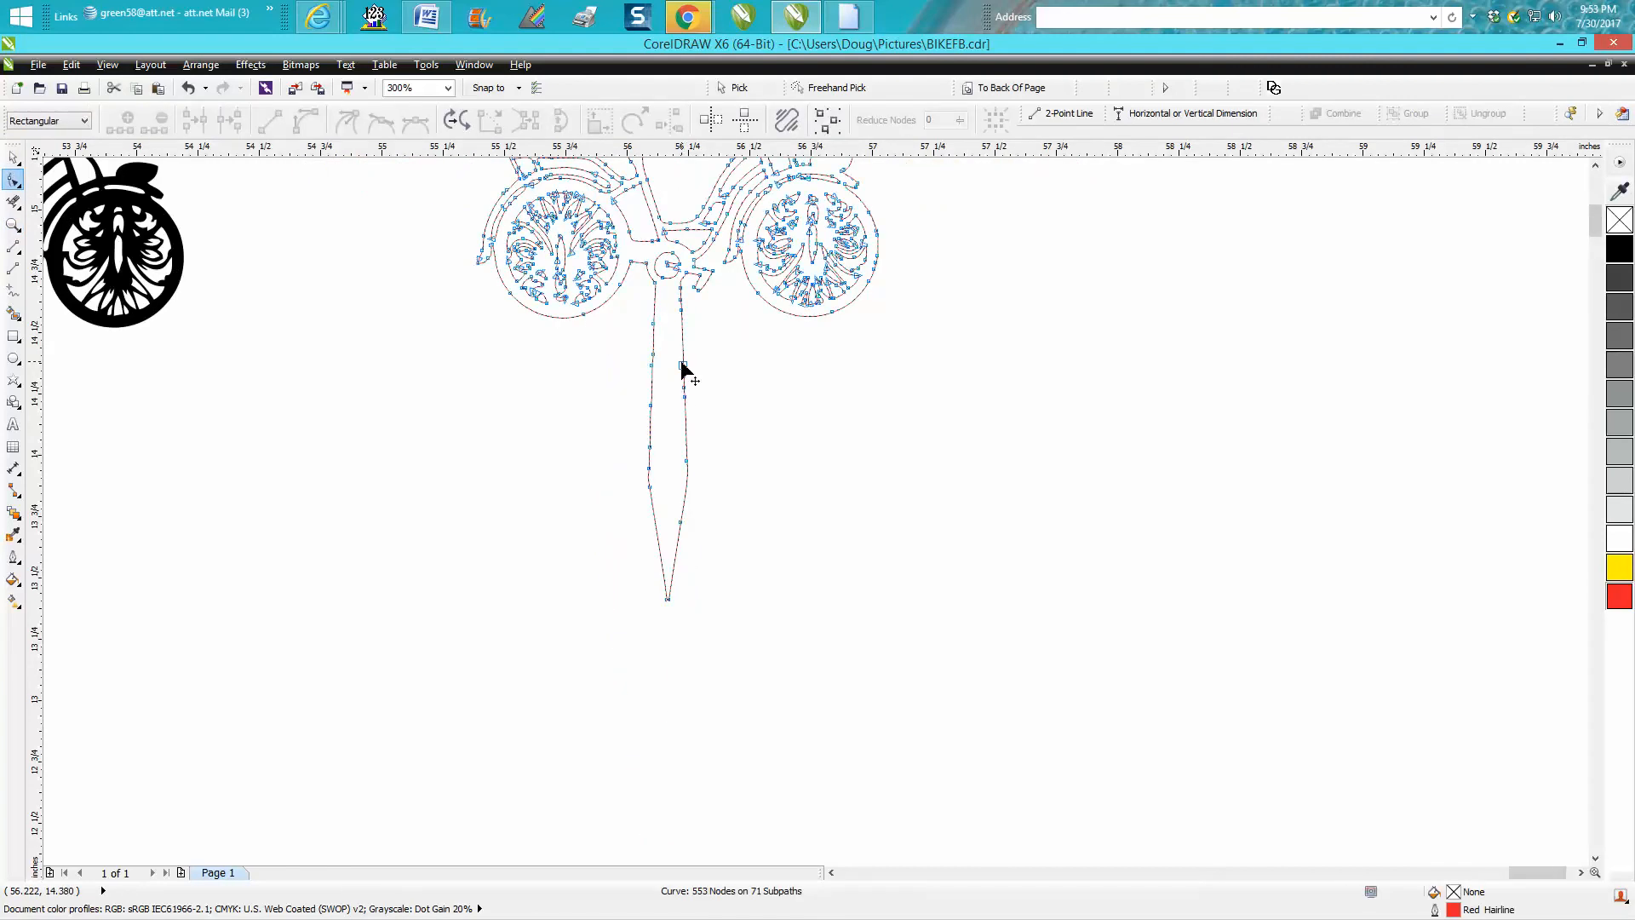
left_click_drag(656, 429, 734, 462)
key("Delete")
left_click(651, 467)
key("Delete")
Step: Move the node on the right edge of the stake's point up to shoulder height and delete the surplus nodes below the crank
left_click_drag(681, 522, 685, 488)
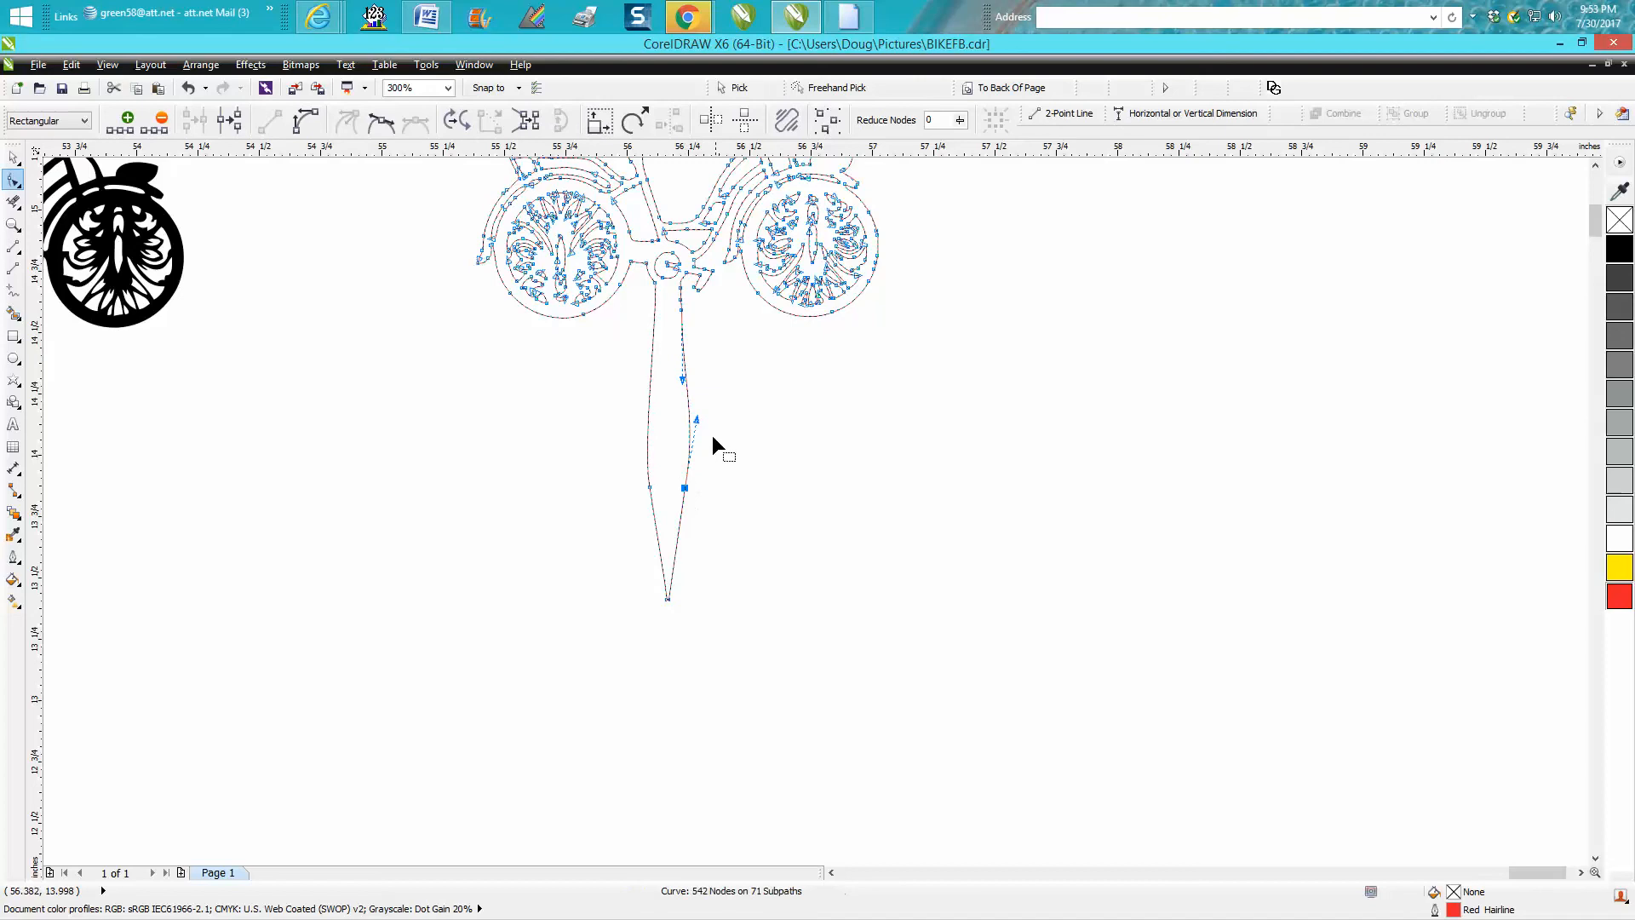
left_click_drag(685, 294, 674, 317)
key("Delete")
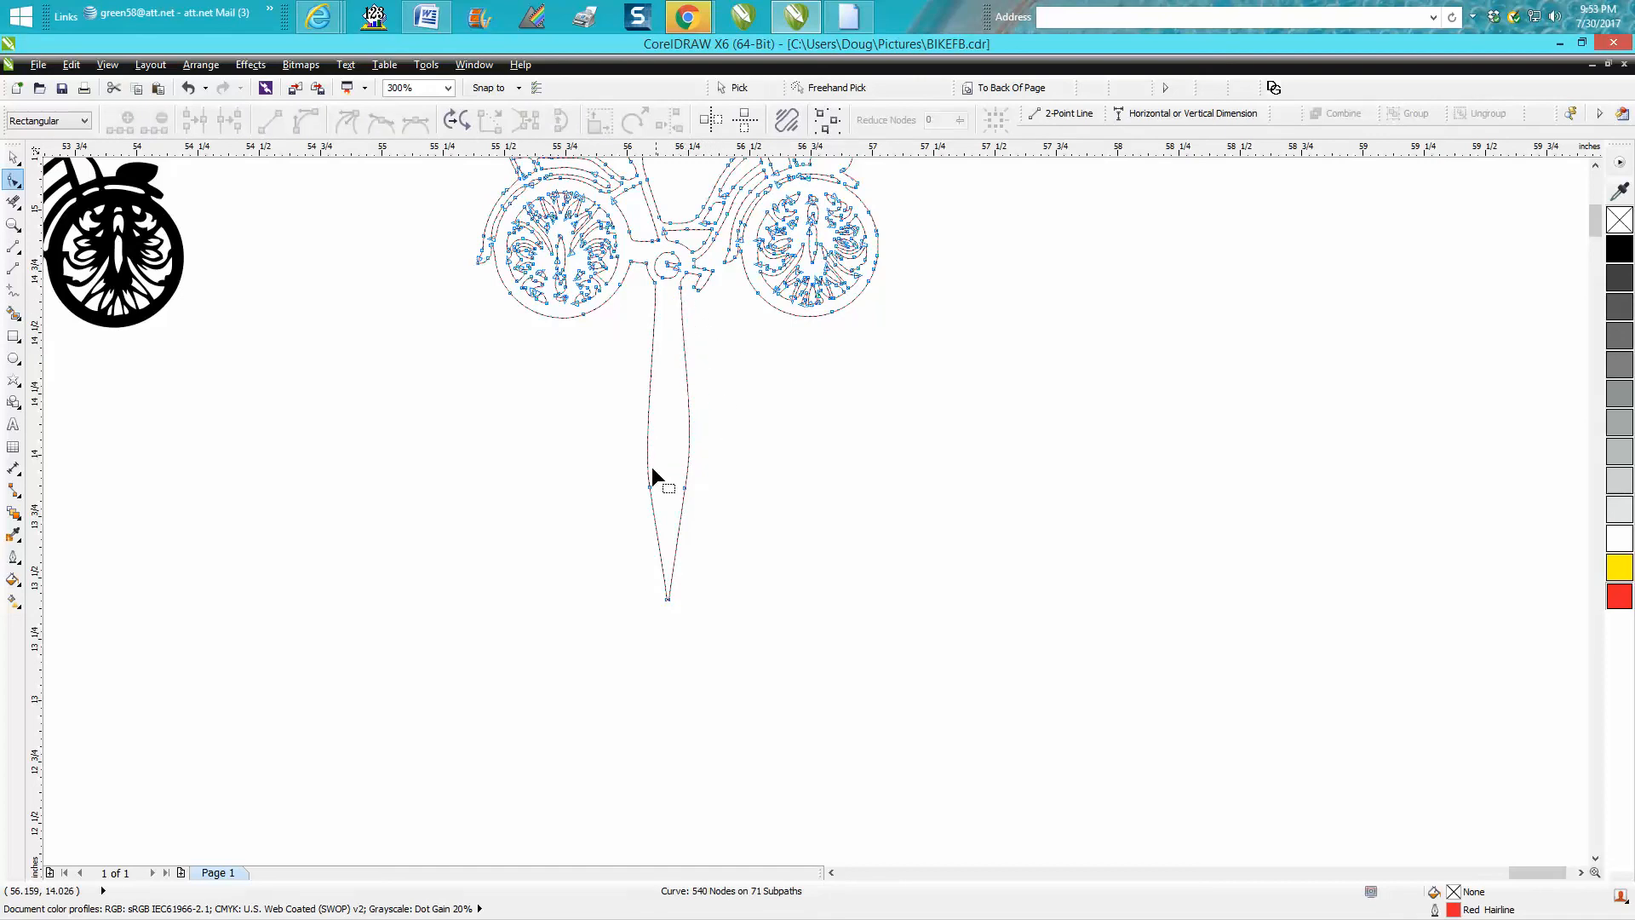
Step: Convert the curved segments along the stake's sides and point to straight lines
left_click_drag(627, 468, 749, 645)
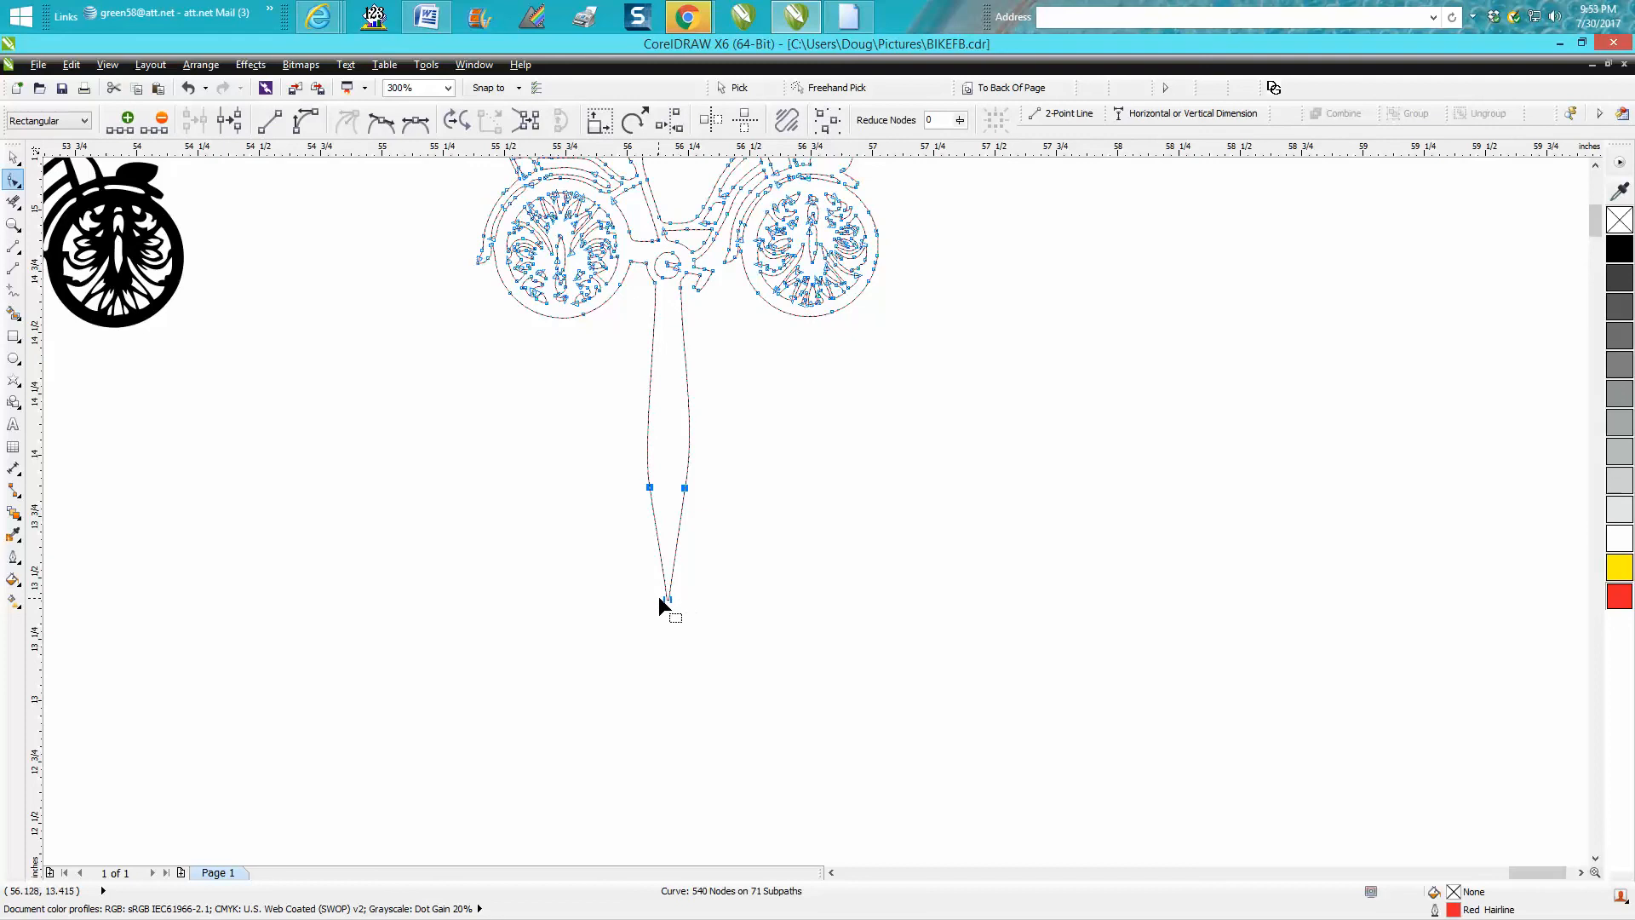
right_click(661, 599)
left_click(718, 656)
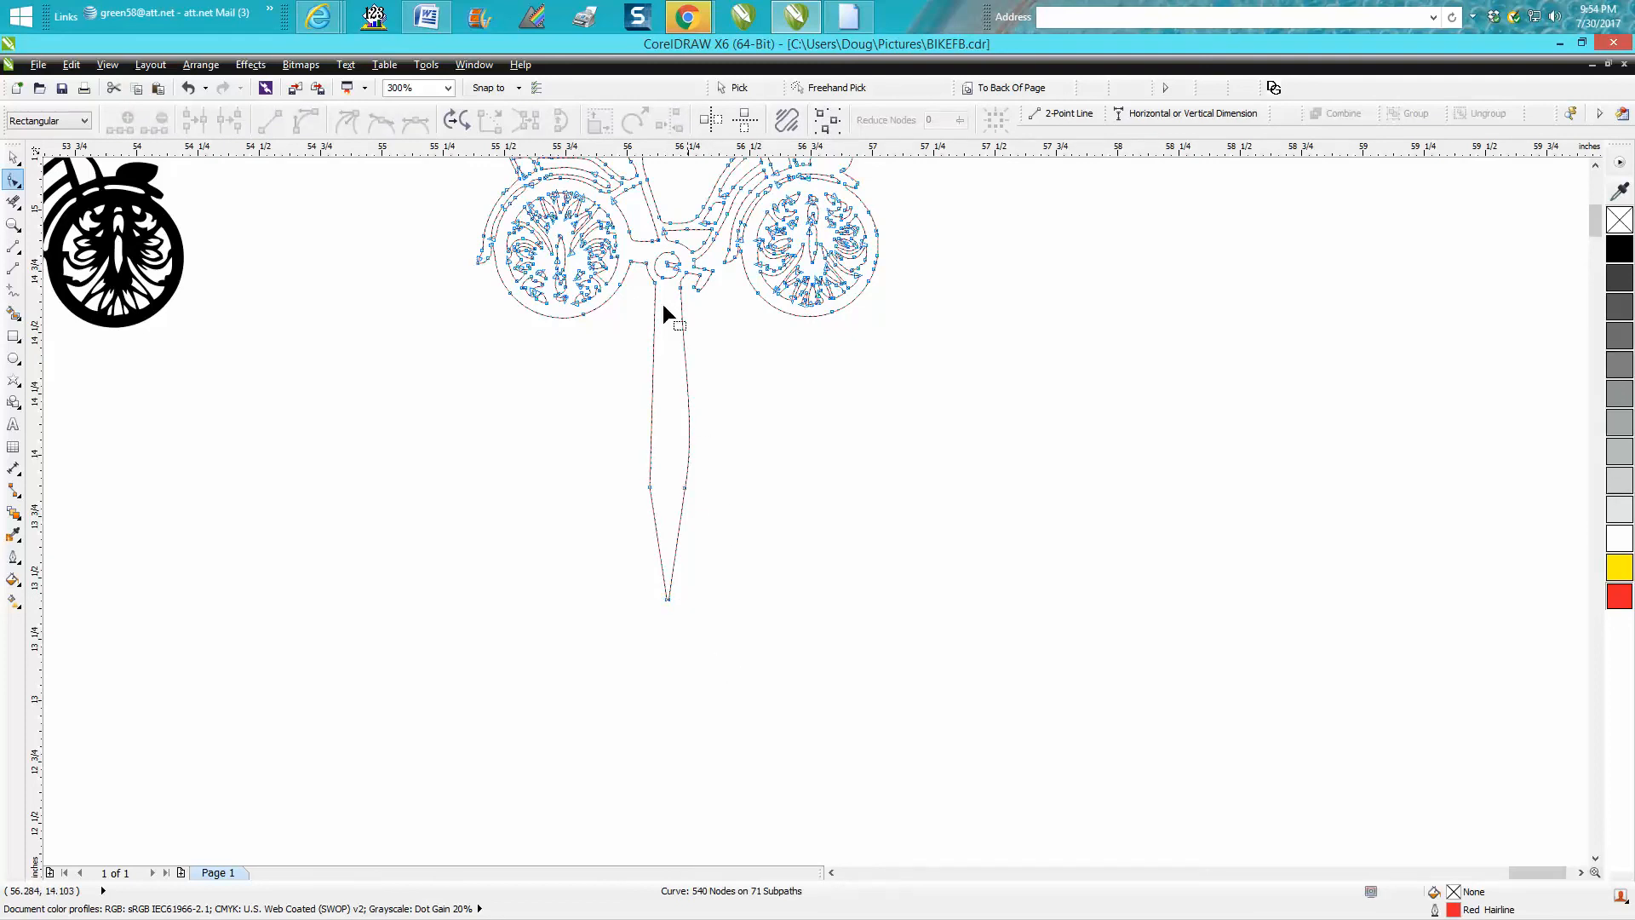
right_click(679, 288)
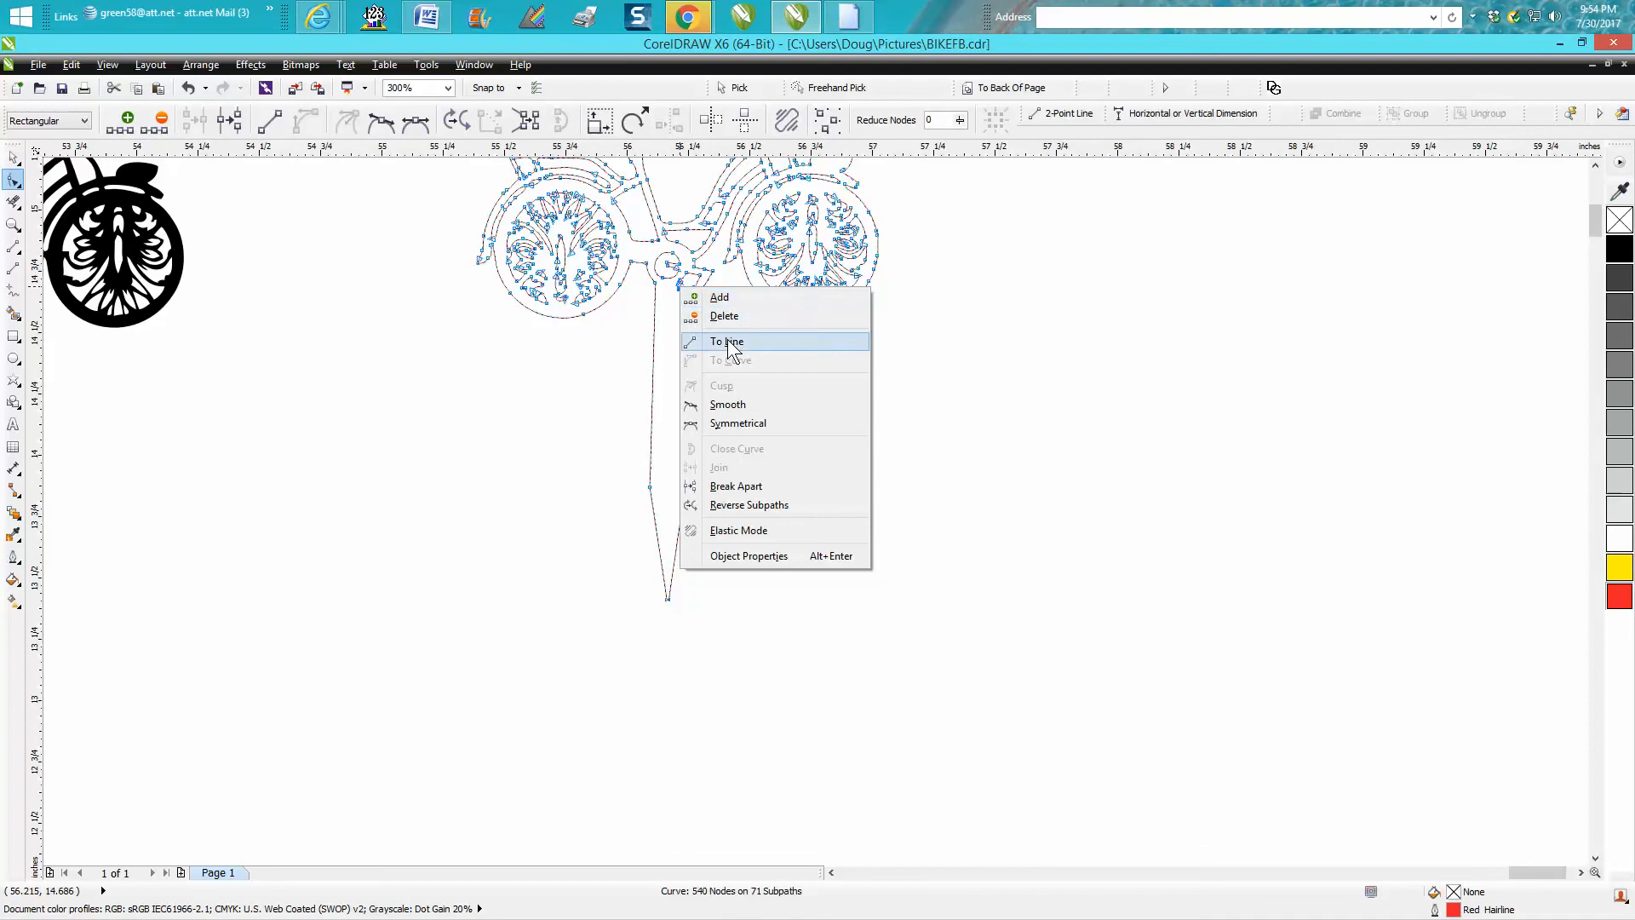
left_click(729, 341)
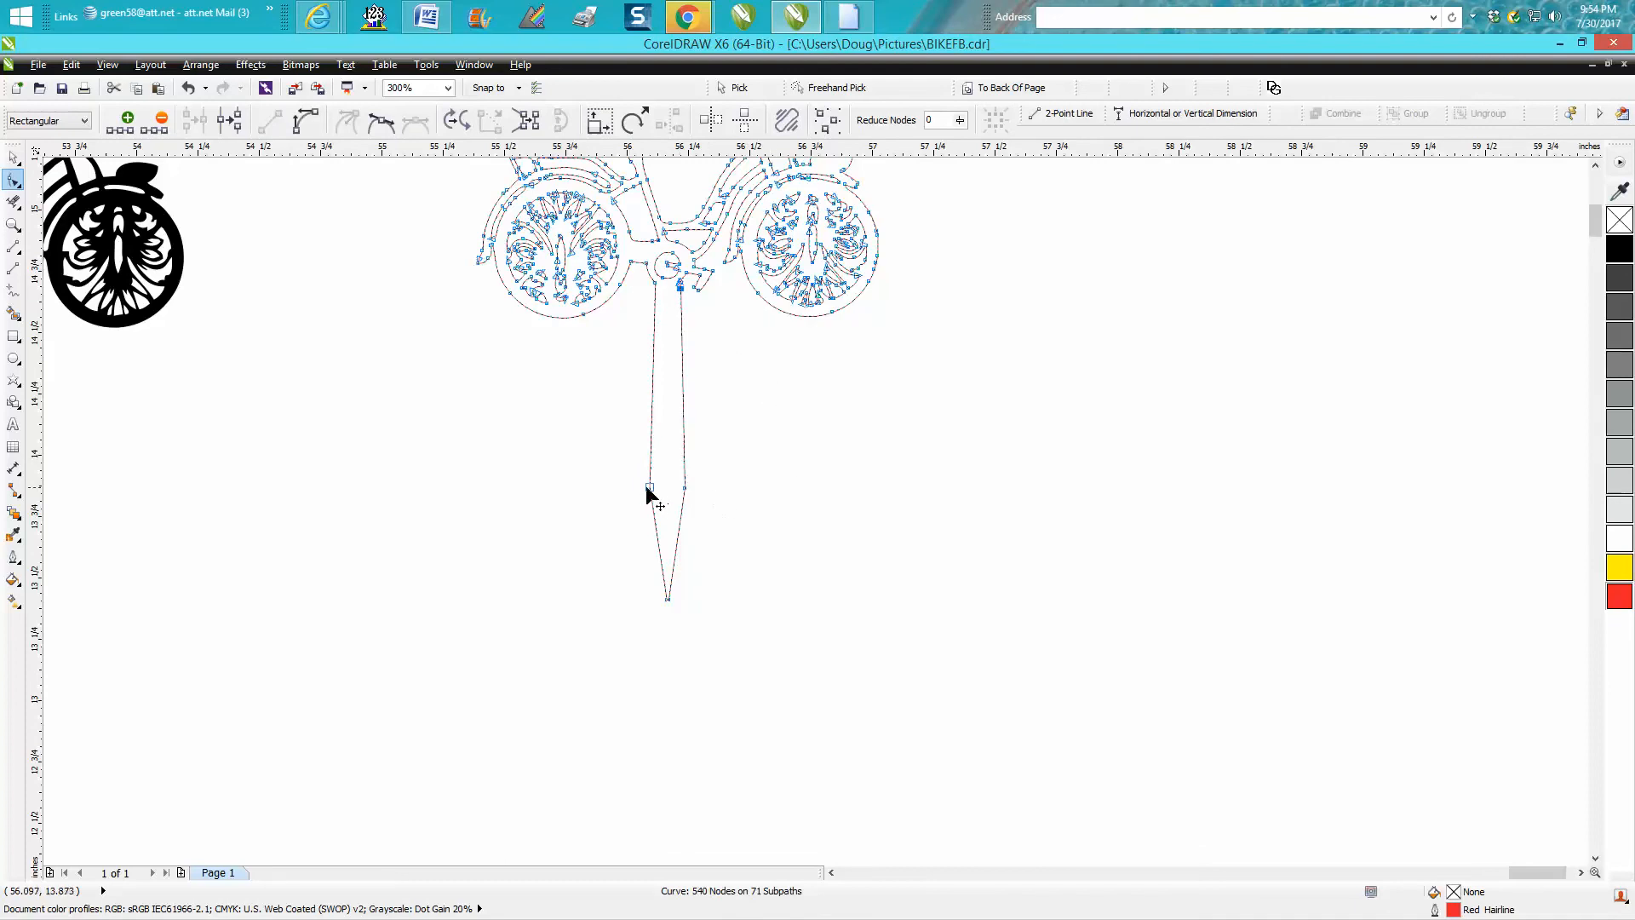
Step: Delete the extra node at the stake's tip so that it ends in a single point
left_click(13, 224)
left_click_drag(603, 543, 814, 677)
left_click_drag(516, 419, 720, 560)
left_click(13, 180)
left_click(601, 350)
left_click(614, 348)
key("Delete")
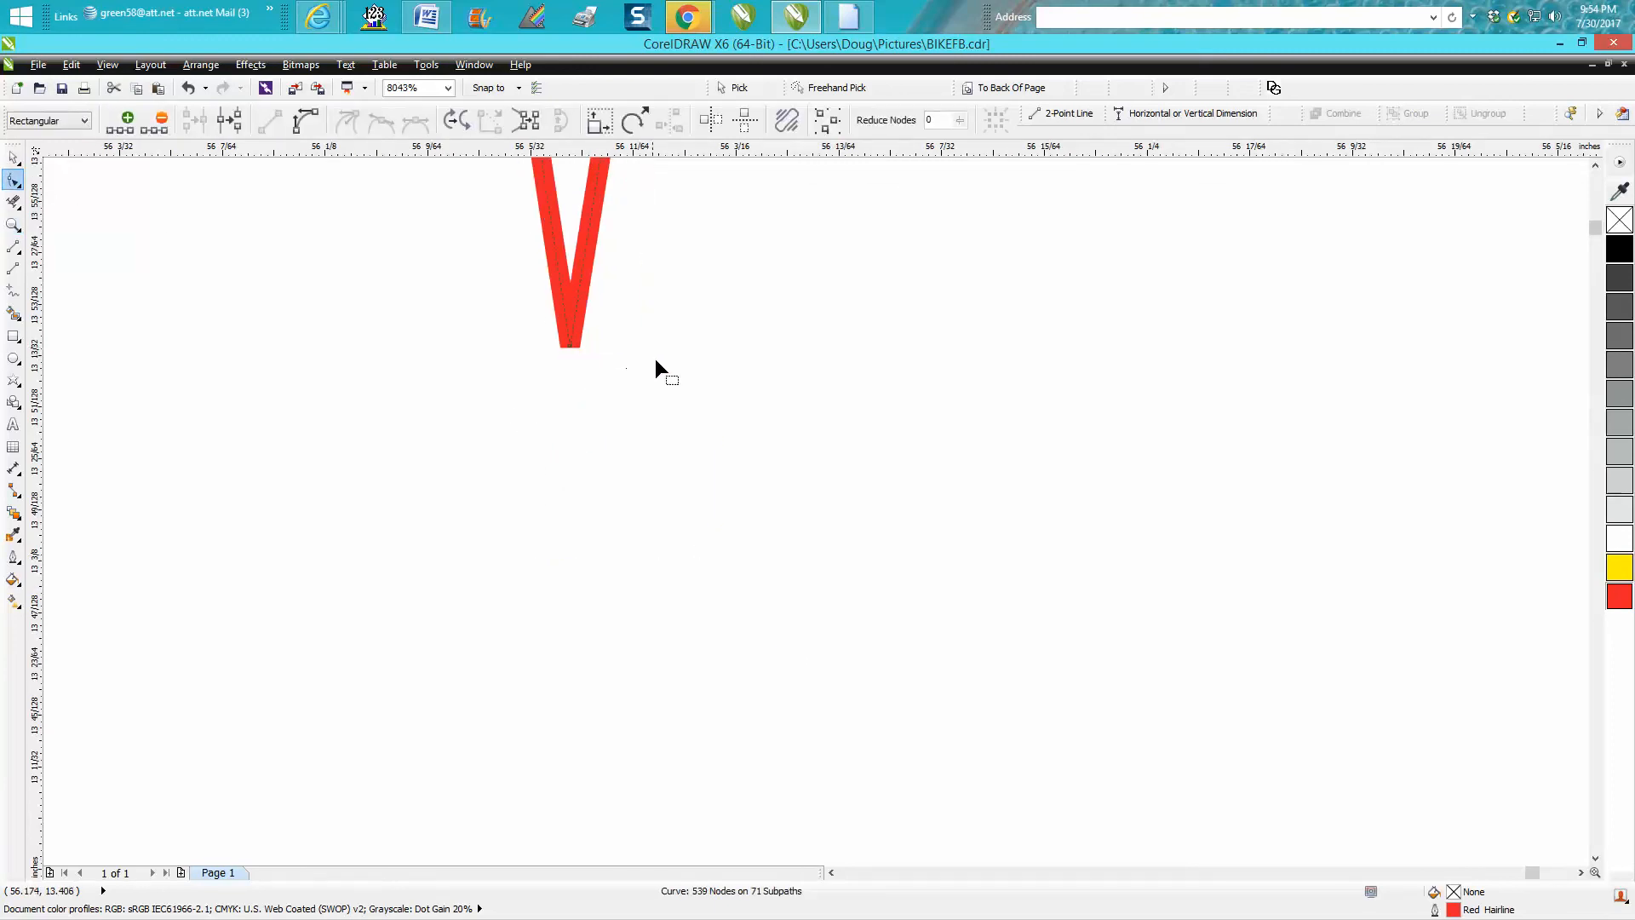
Step: Place a vertical guideline through the tip of the red bicycle's stake to check its alignment
scroll(691, 357, "down", 2)
scroll(1048, 441, "down", 2)
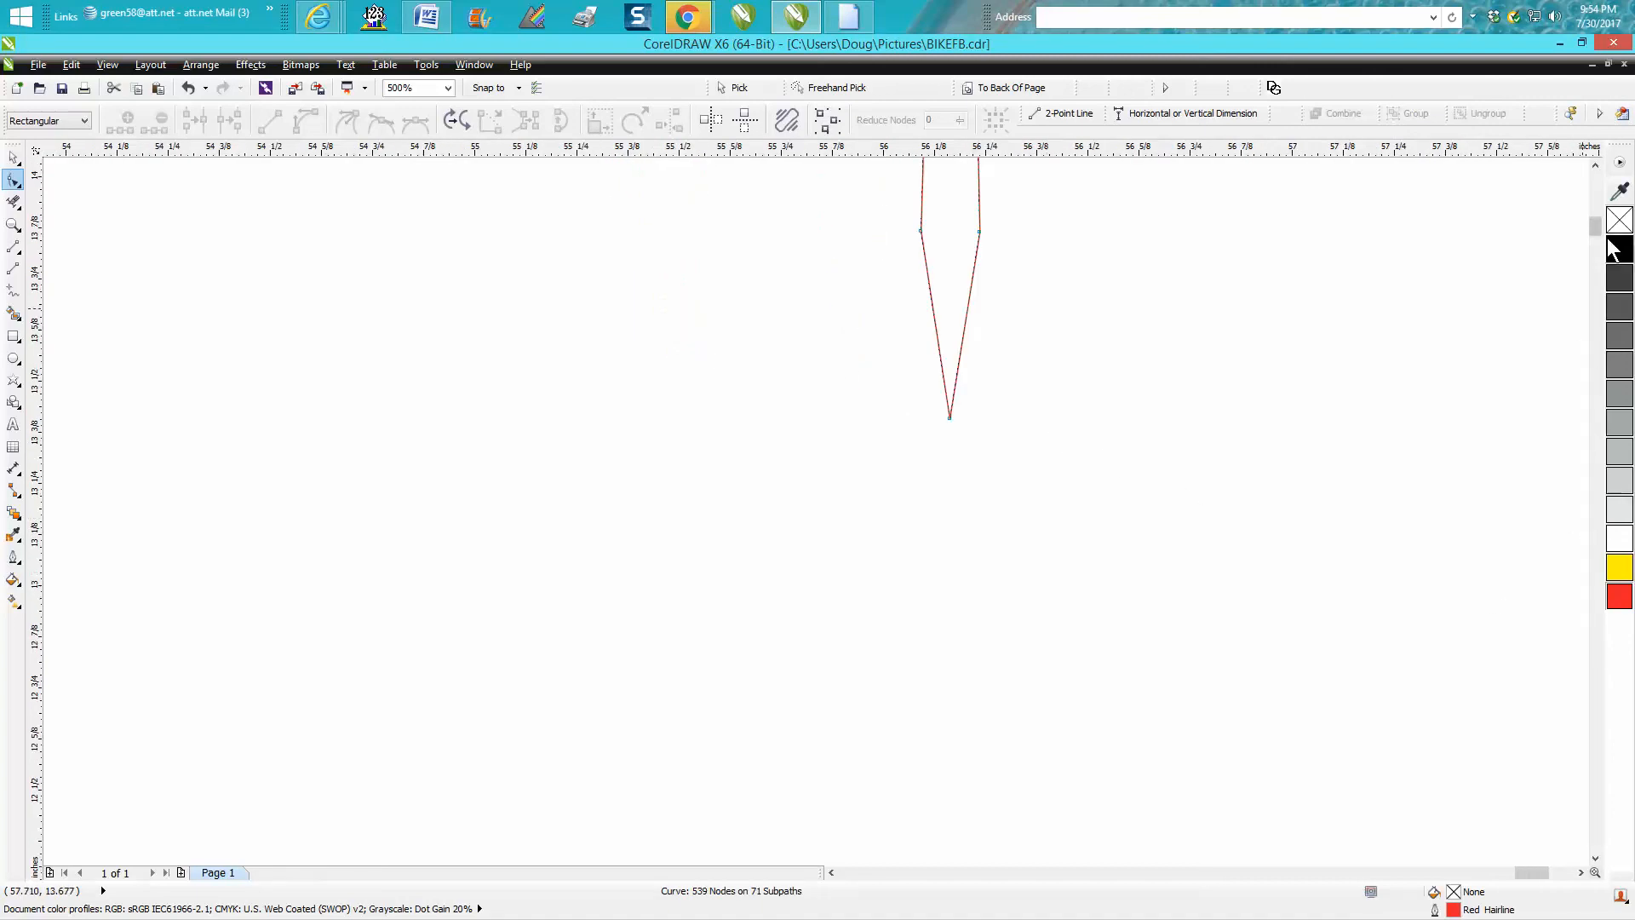
left_click_drag(1594, 226, 1592, 208)
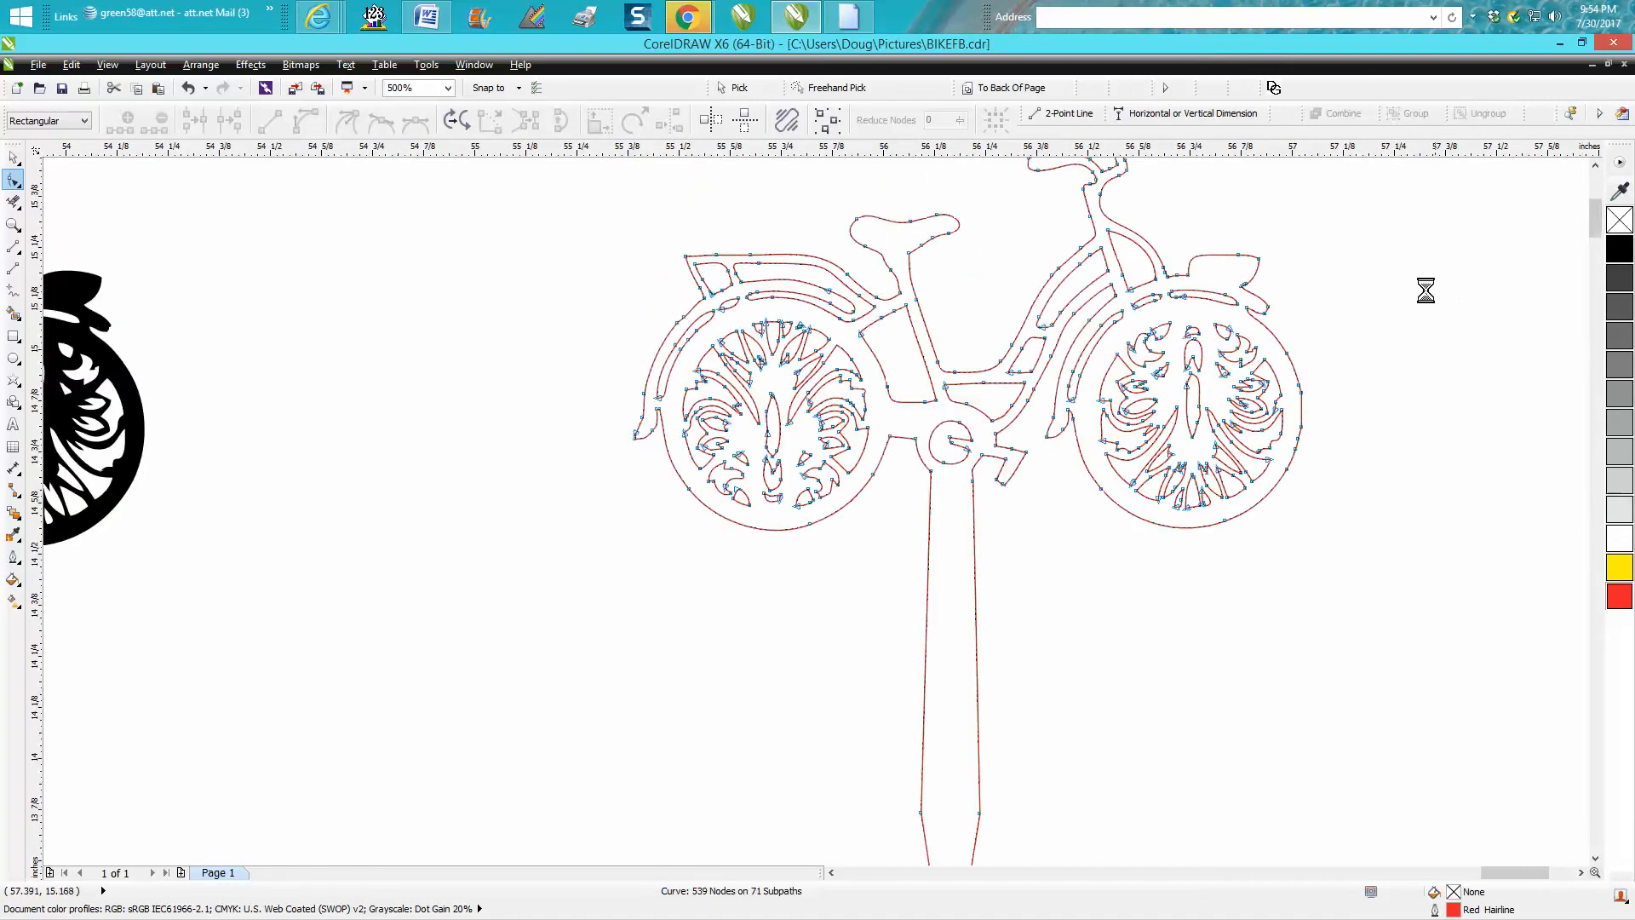
scroll(1422, 291, "down", 1)
left_click(13, 224)
left_click(1217, 596)
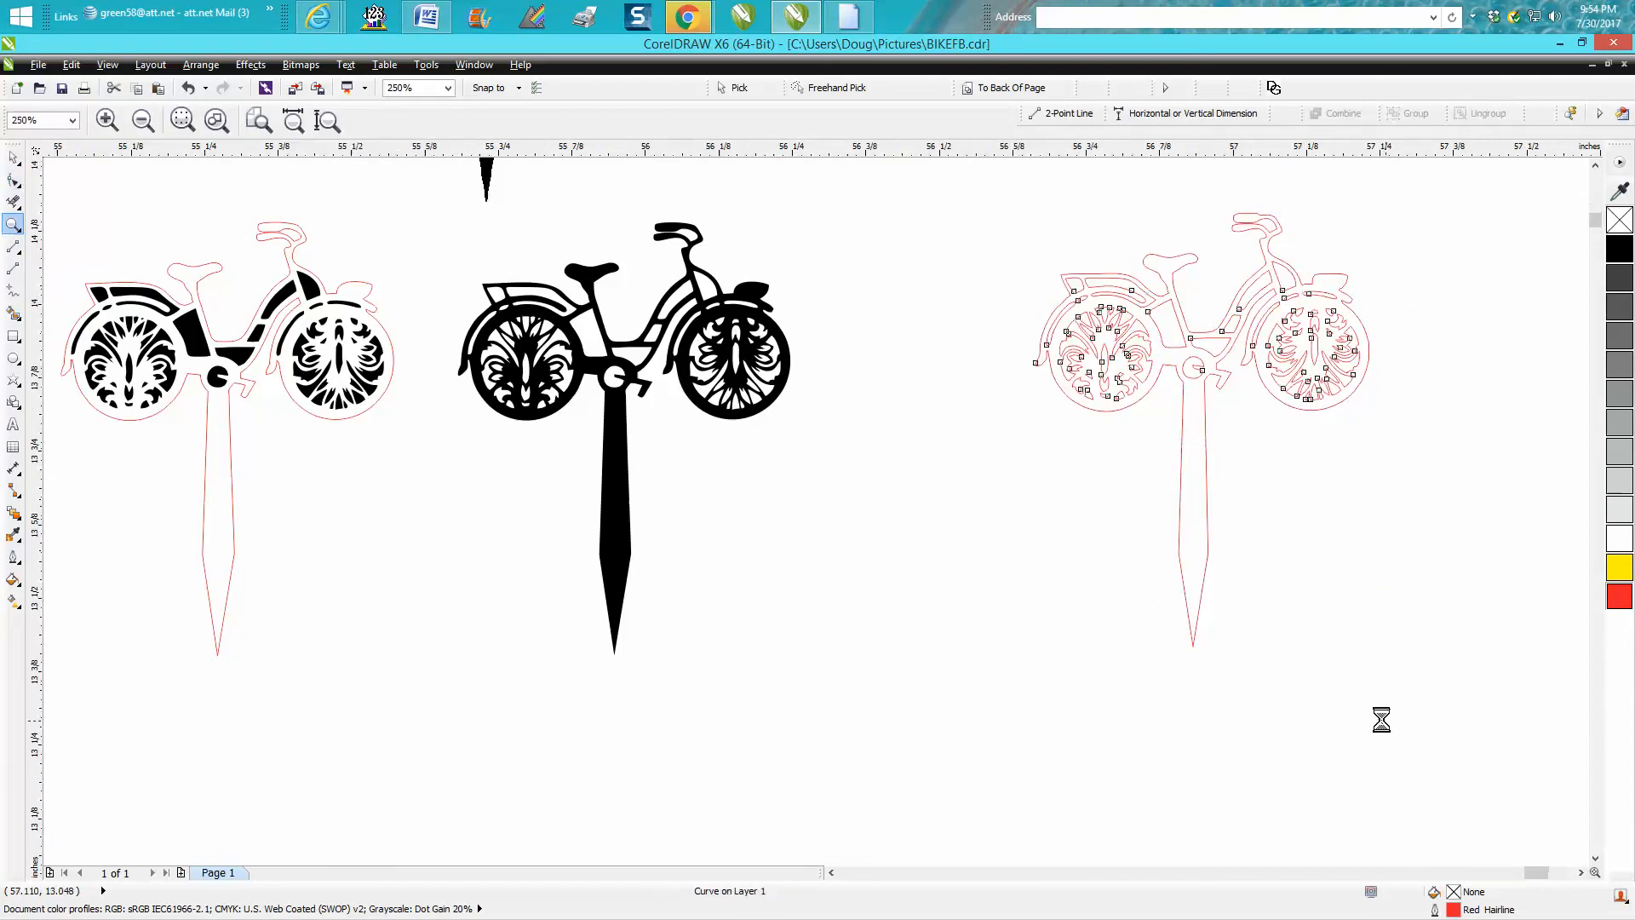
left_click(13, 180)
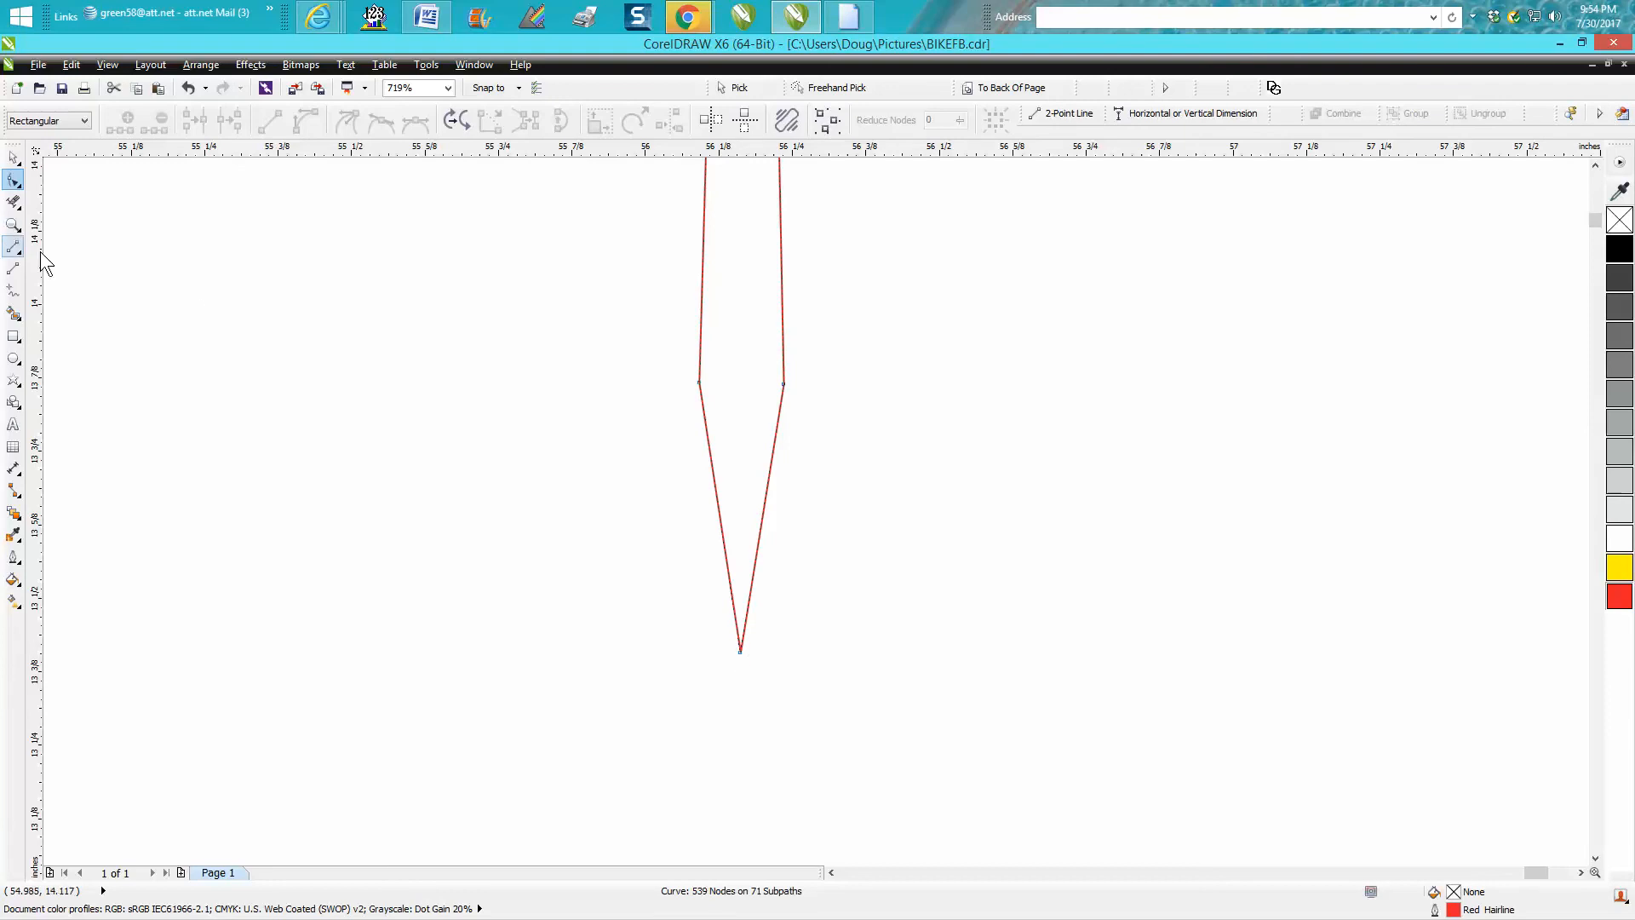
left_click(741, 335)
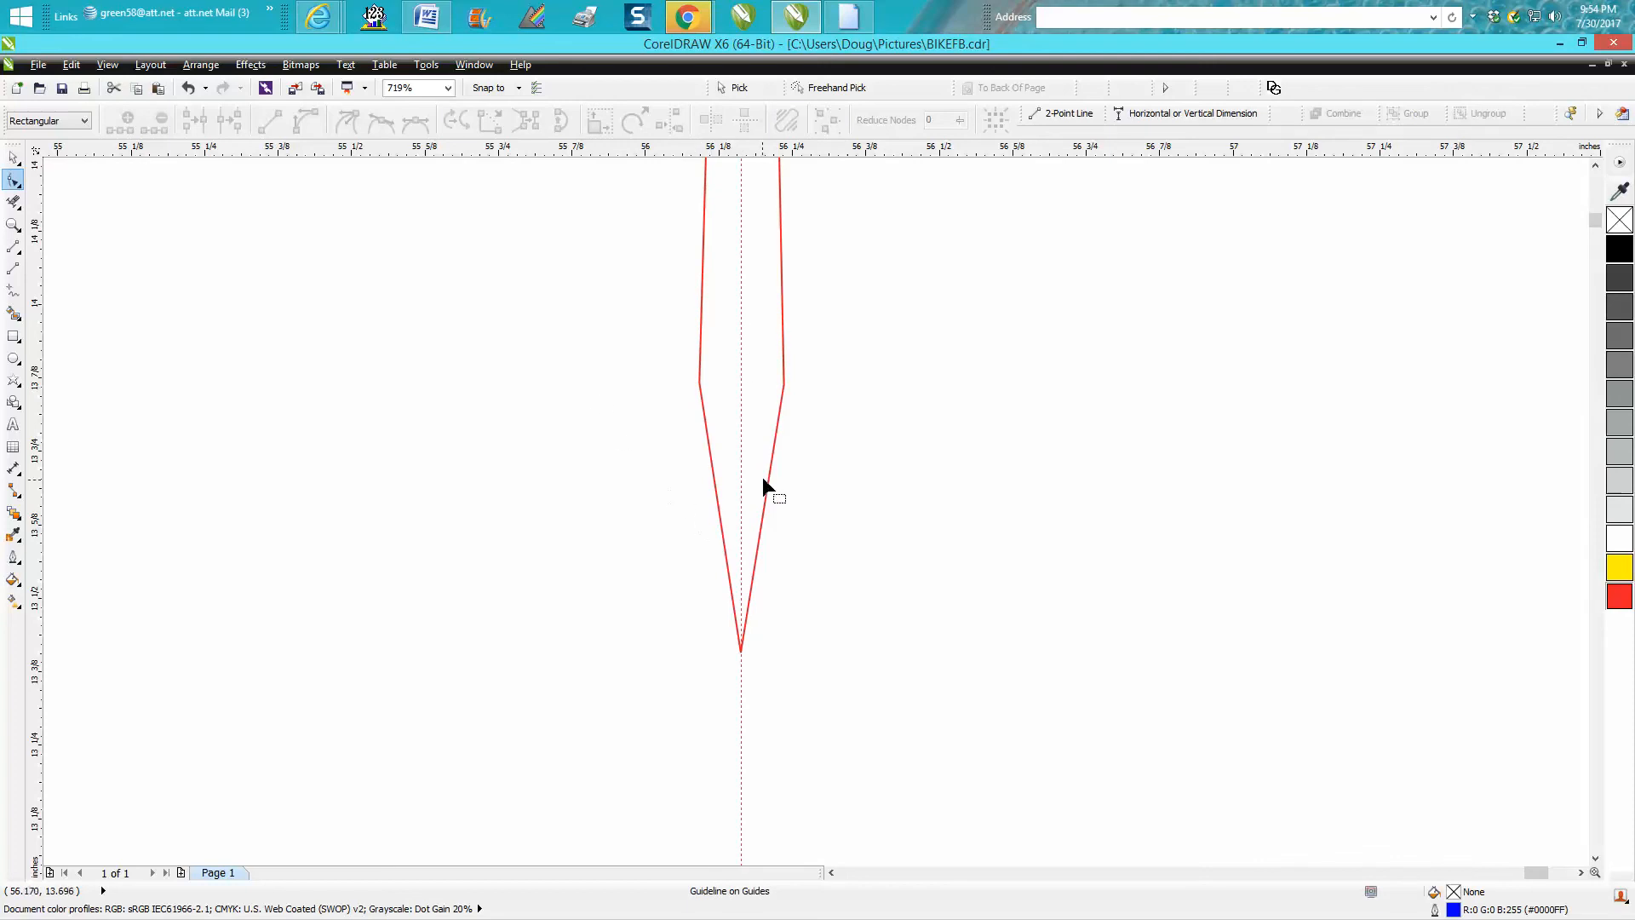
scroll(736, 652, "down", 5)
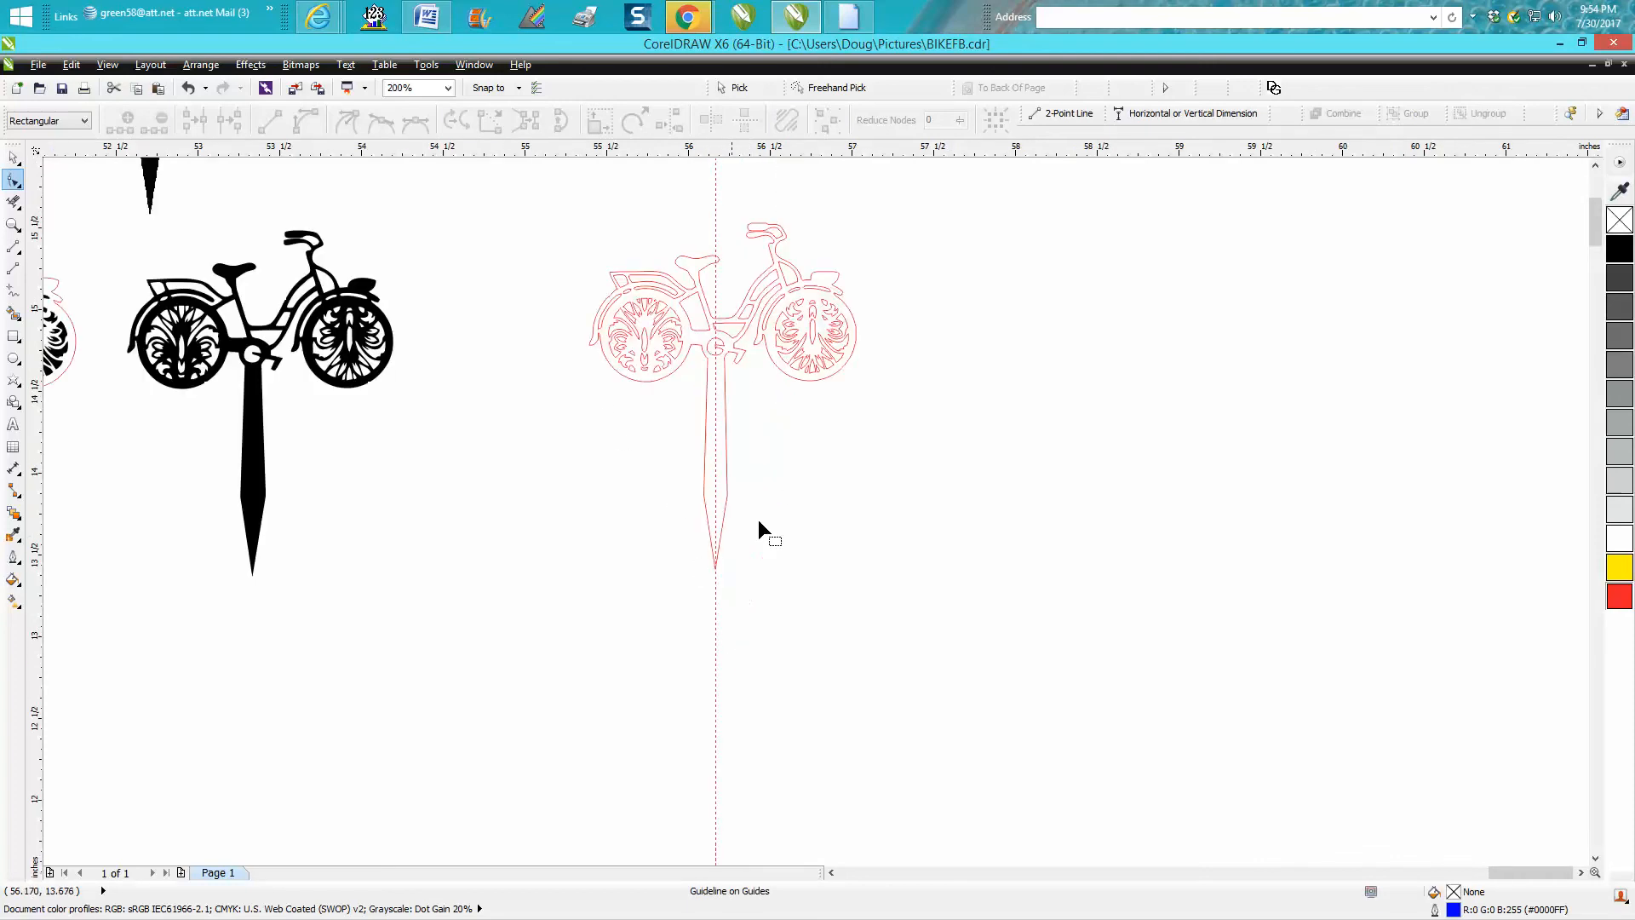
Step: Delete the nodes along the flattened right edge of the front wheel's outer rim to round it
left_click(12, 224)
left_click_drag(832, 304, 887, 392)
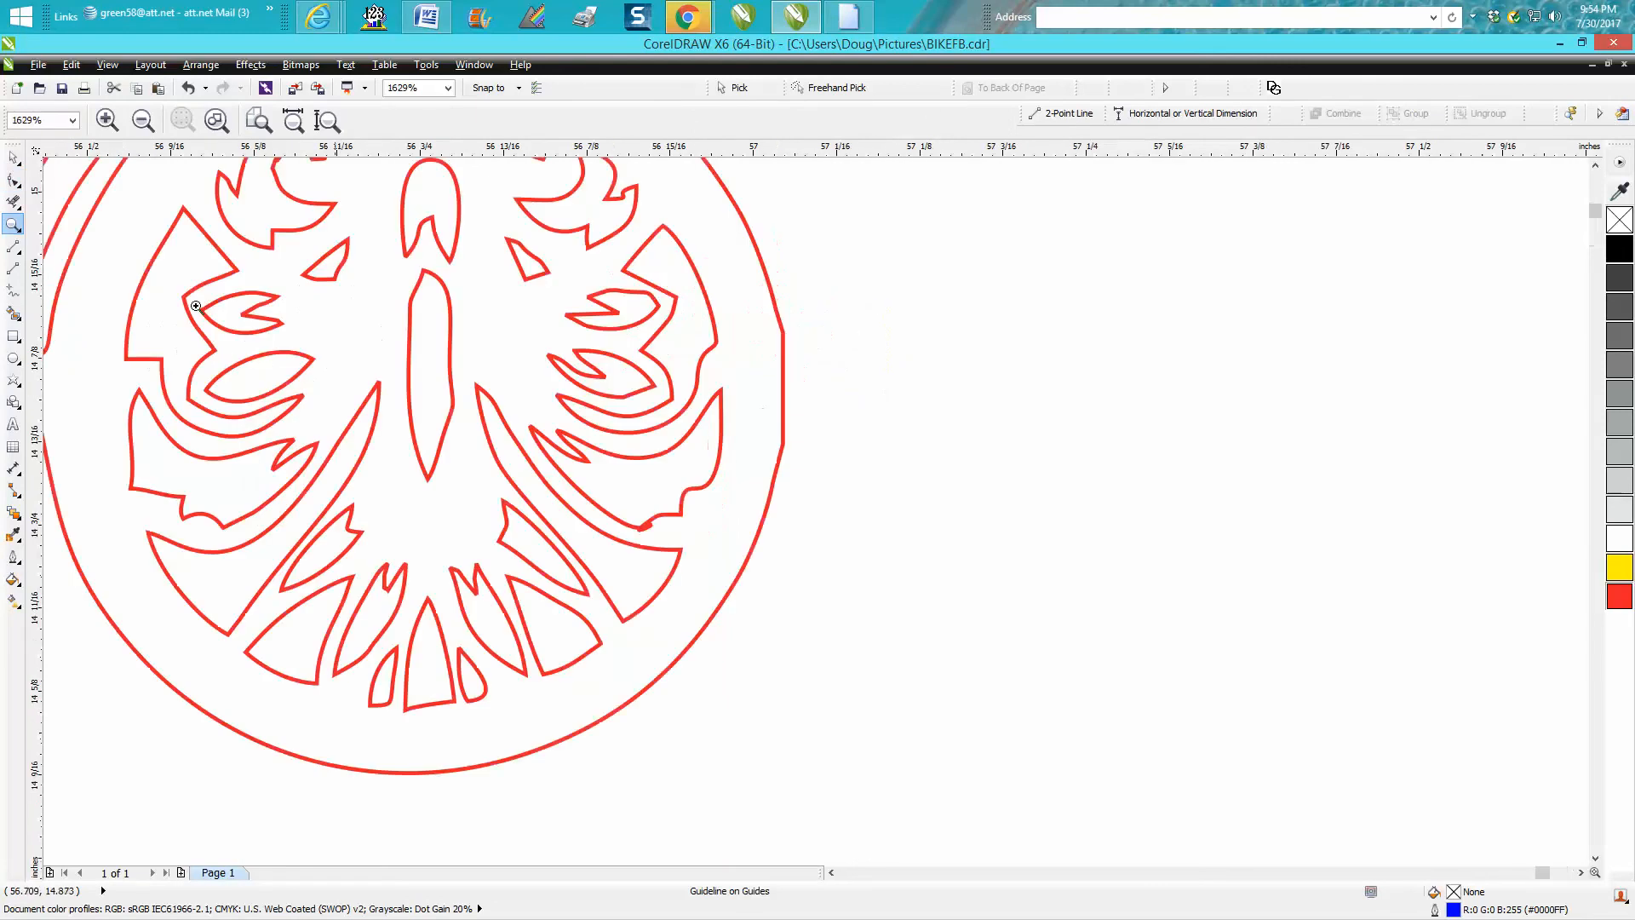
left_click(13, 180)
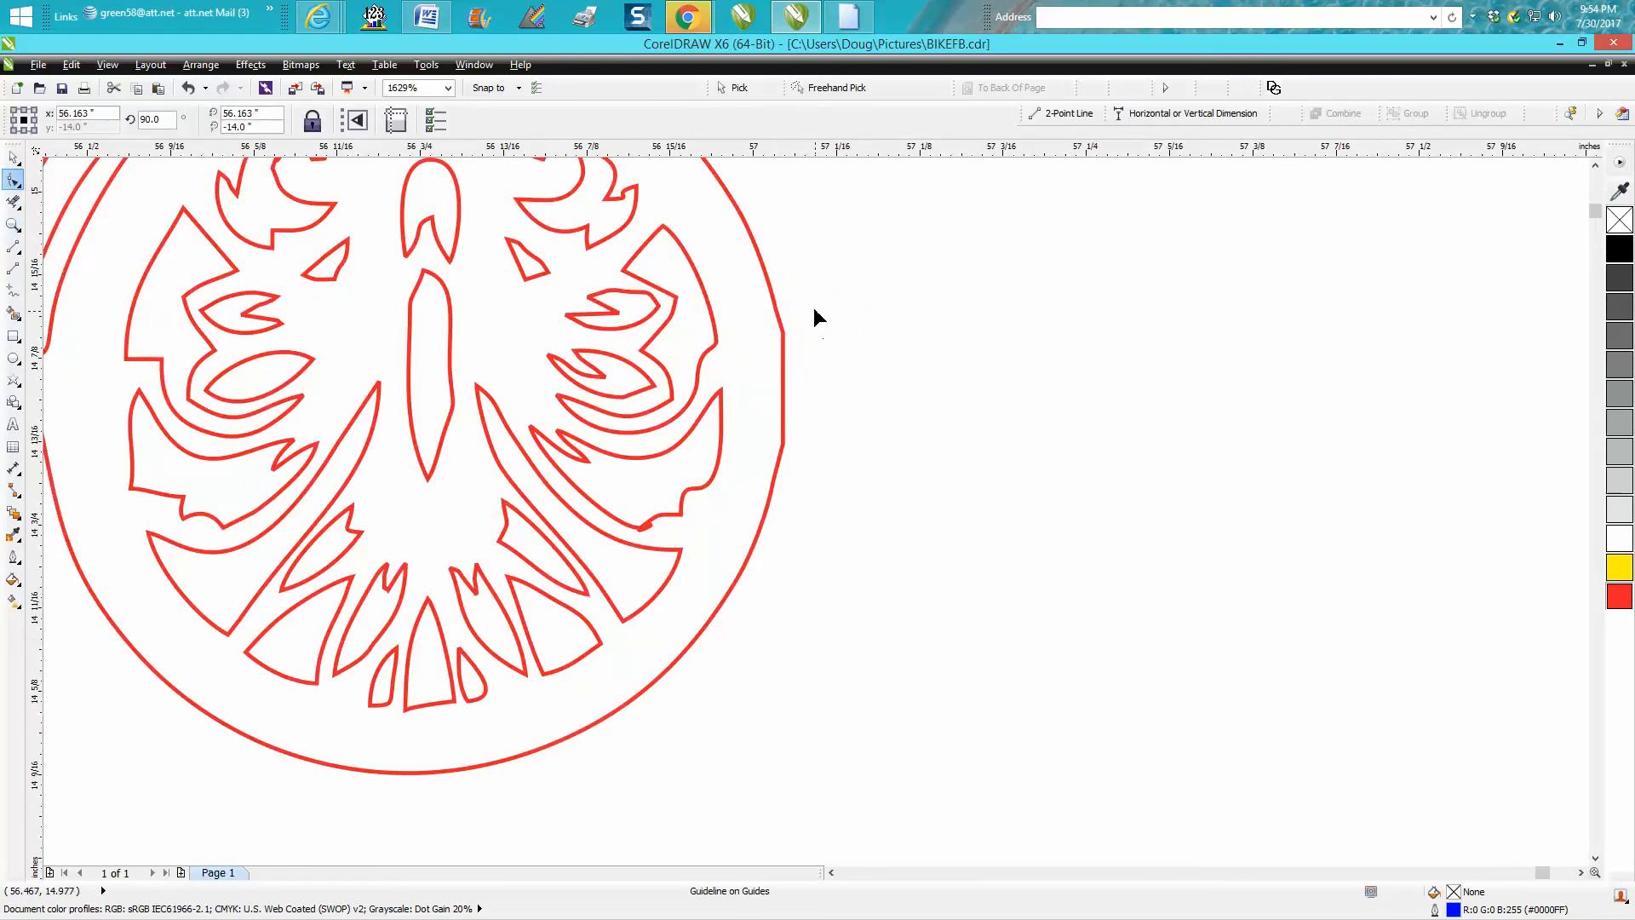
left_click_drag(797, 284, 734, 605)
key("Delete")
scroll(1008, 631, "down", 1)
scroll(1051, 596, "down", 2)
Step: Delete the surplus nodes on the outer edge of the frame tube leading up to the handlebar
left_click(14, 224)
left_click_drag(886, 465, 1089, 600)
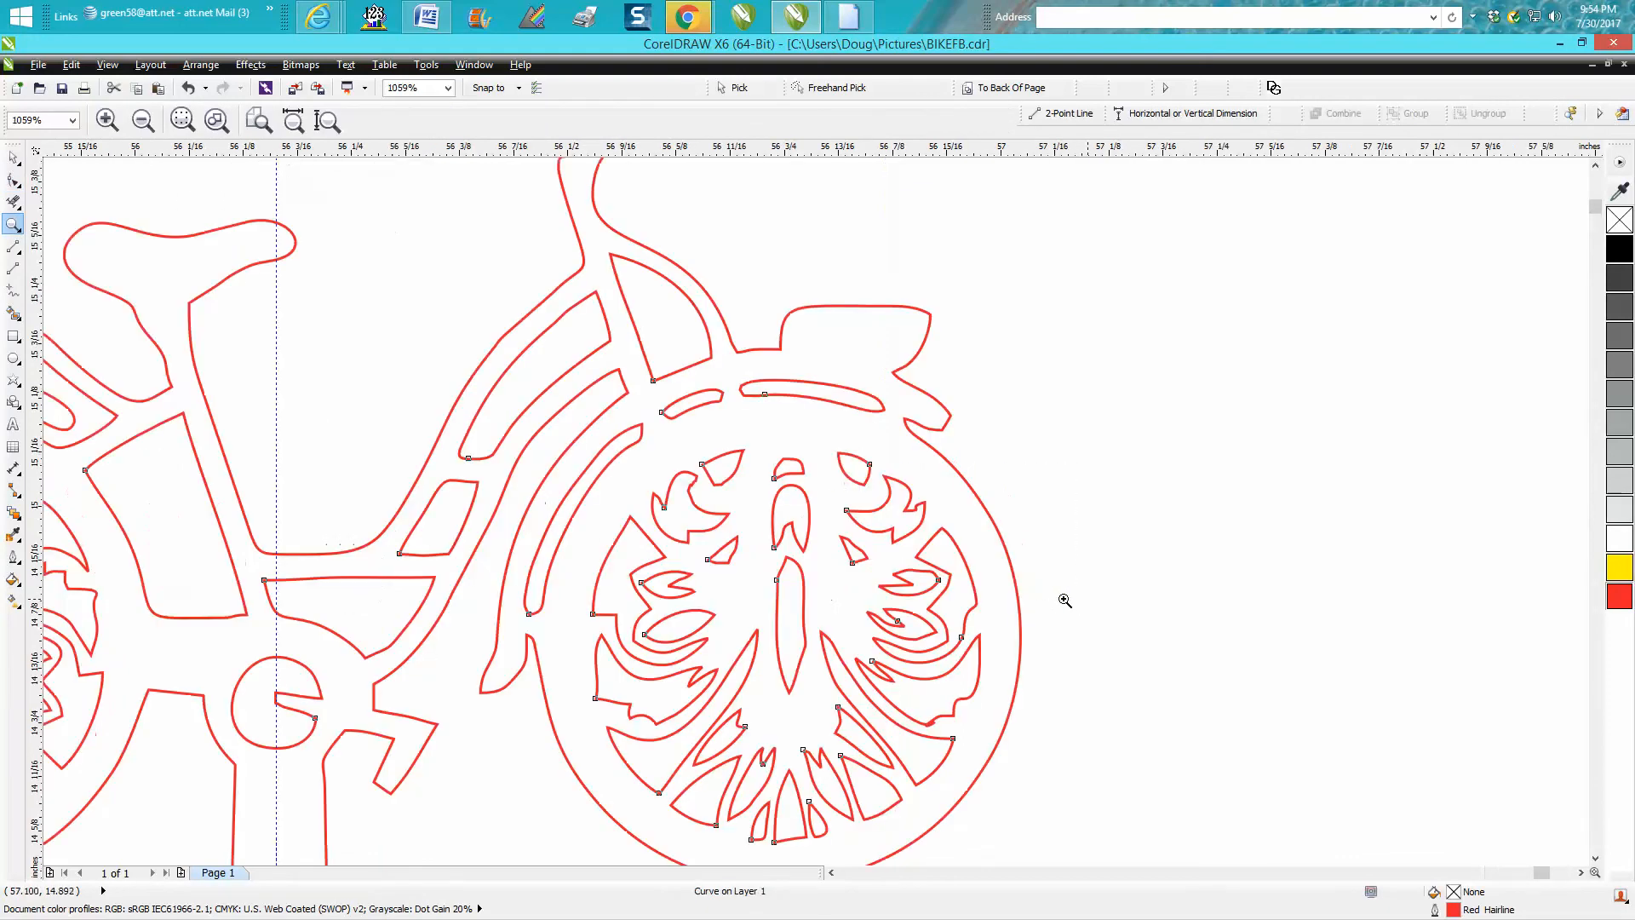
left_click(16, 182)
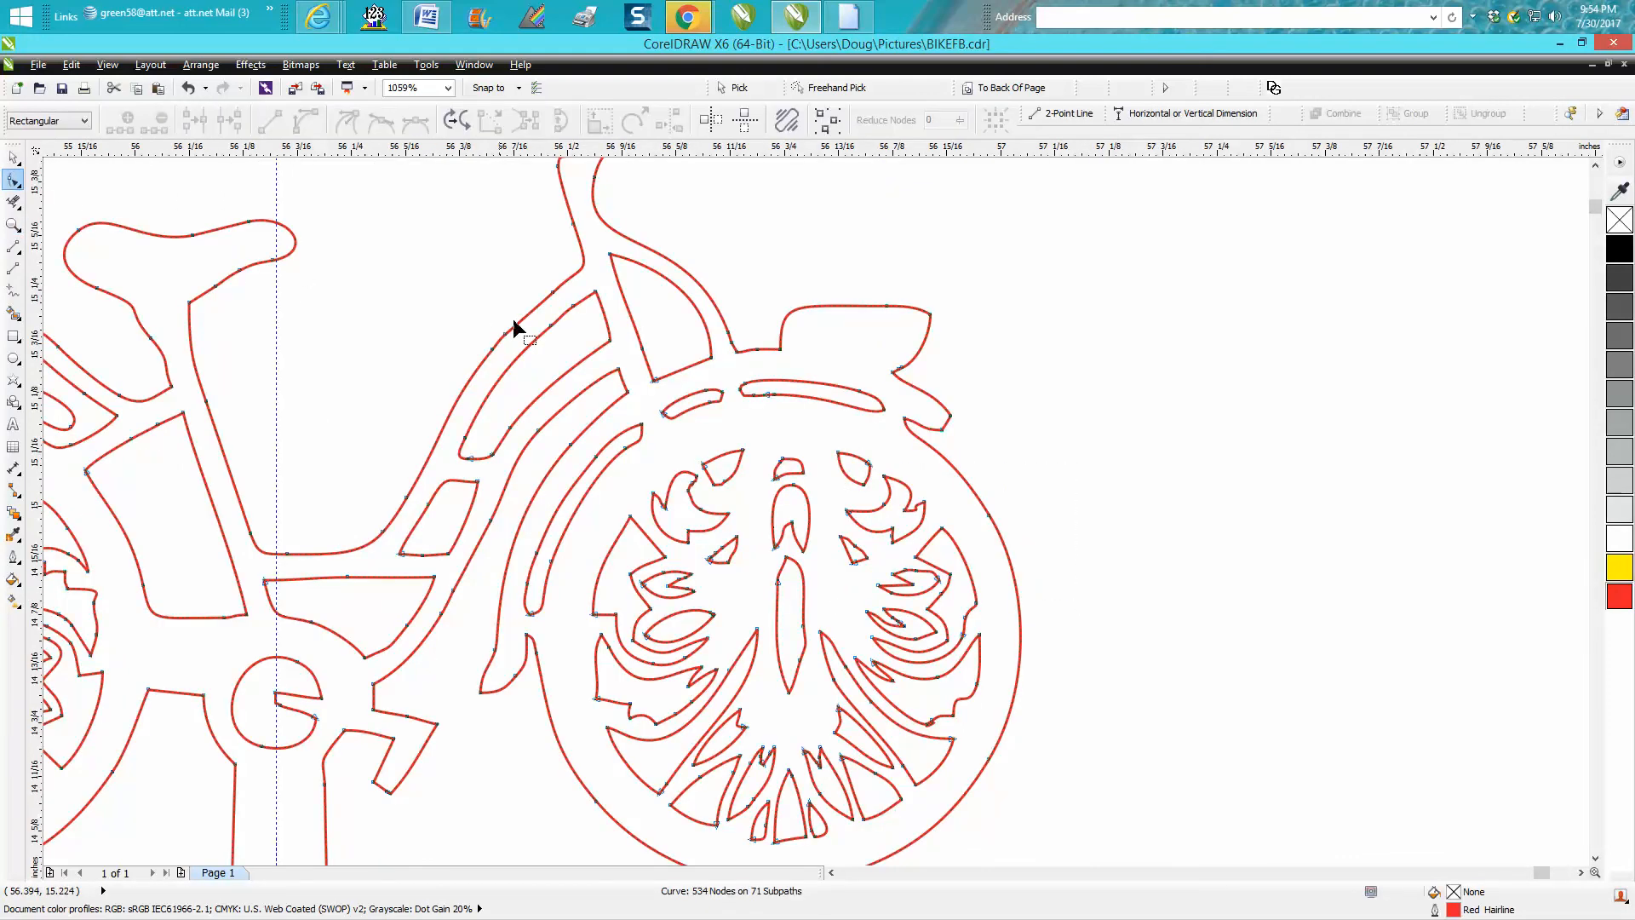
left_click_drag(559, 362, 562, 361)
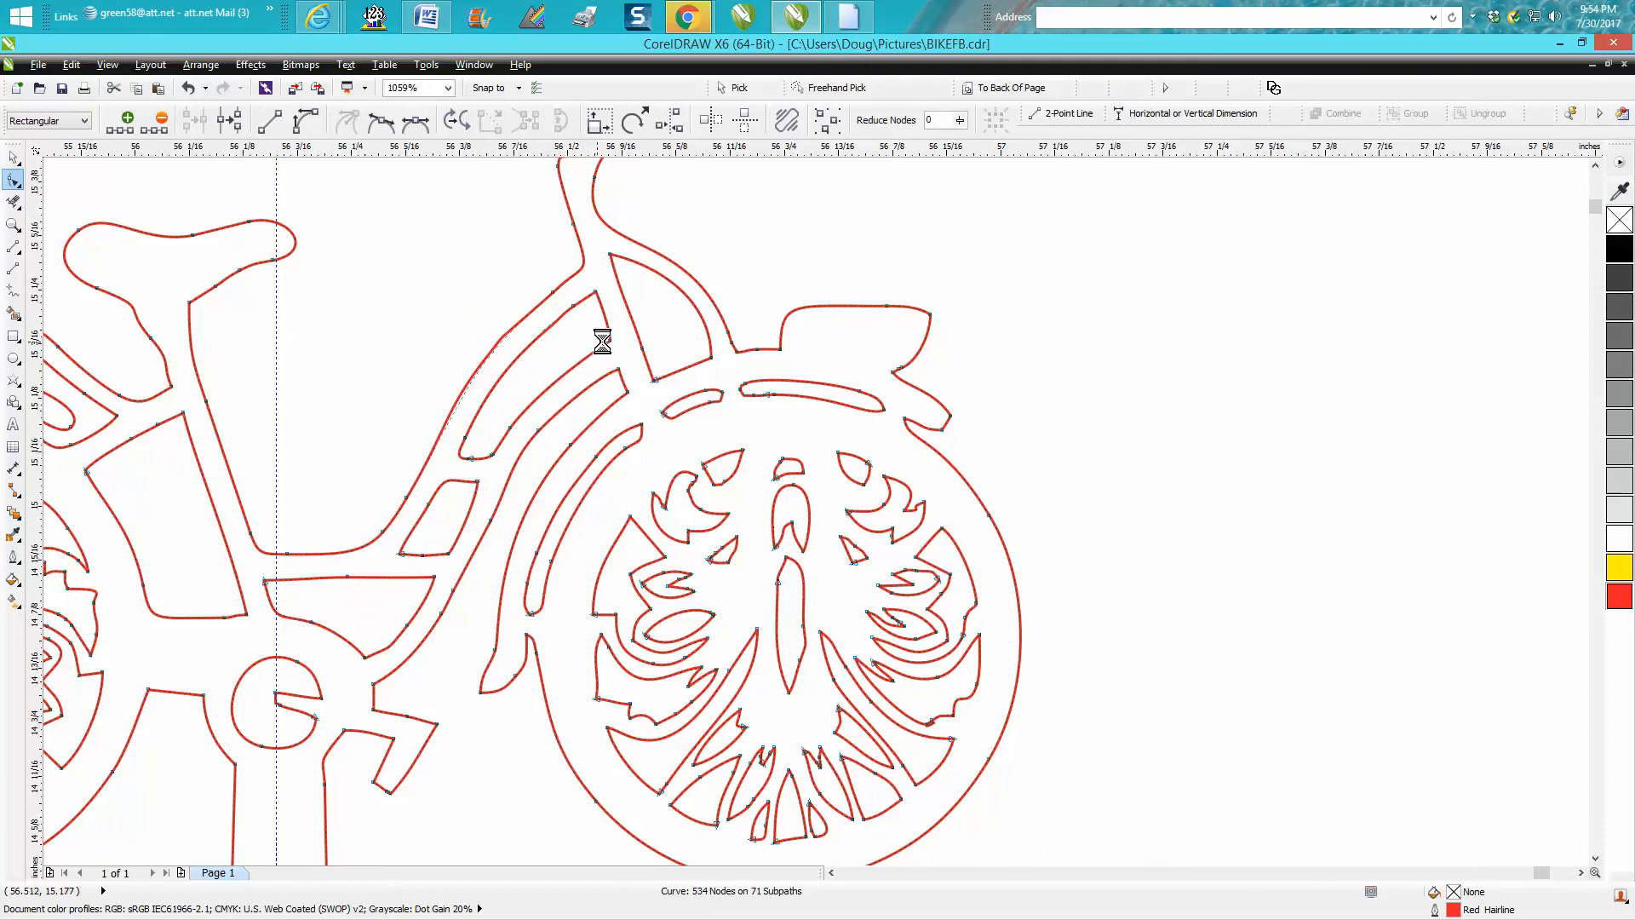
key("Delete")
scroll(892, 329, "down", 2)
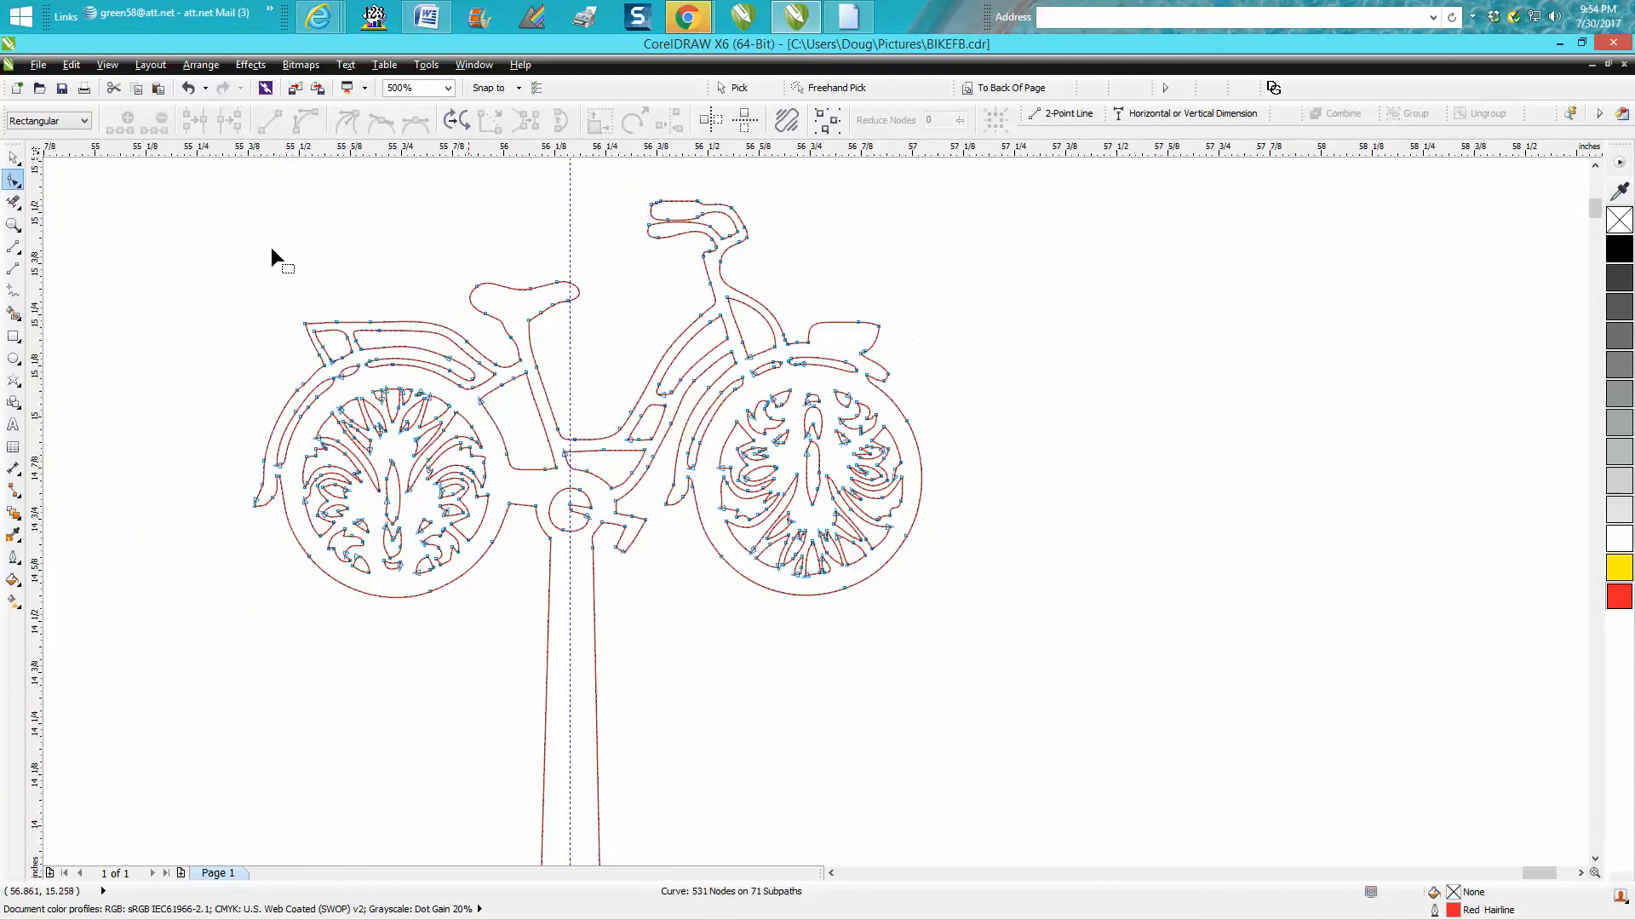
Step: Delete the kinked corner nodes along the outer edge of the handlebar and its upper grip to smooth them
left_click(13, 224)
left_click_drag(613, 180, 916, 327)
left_click(12, 181)
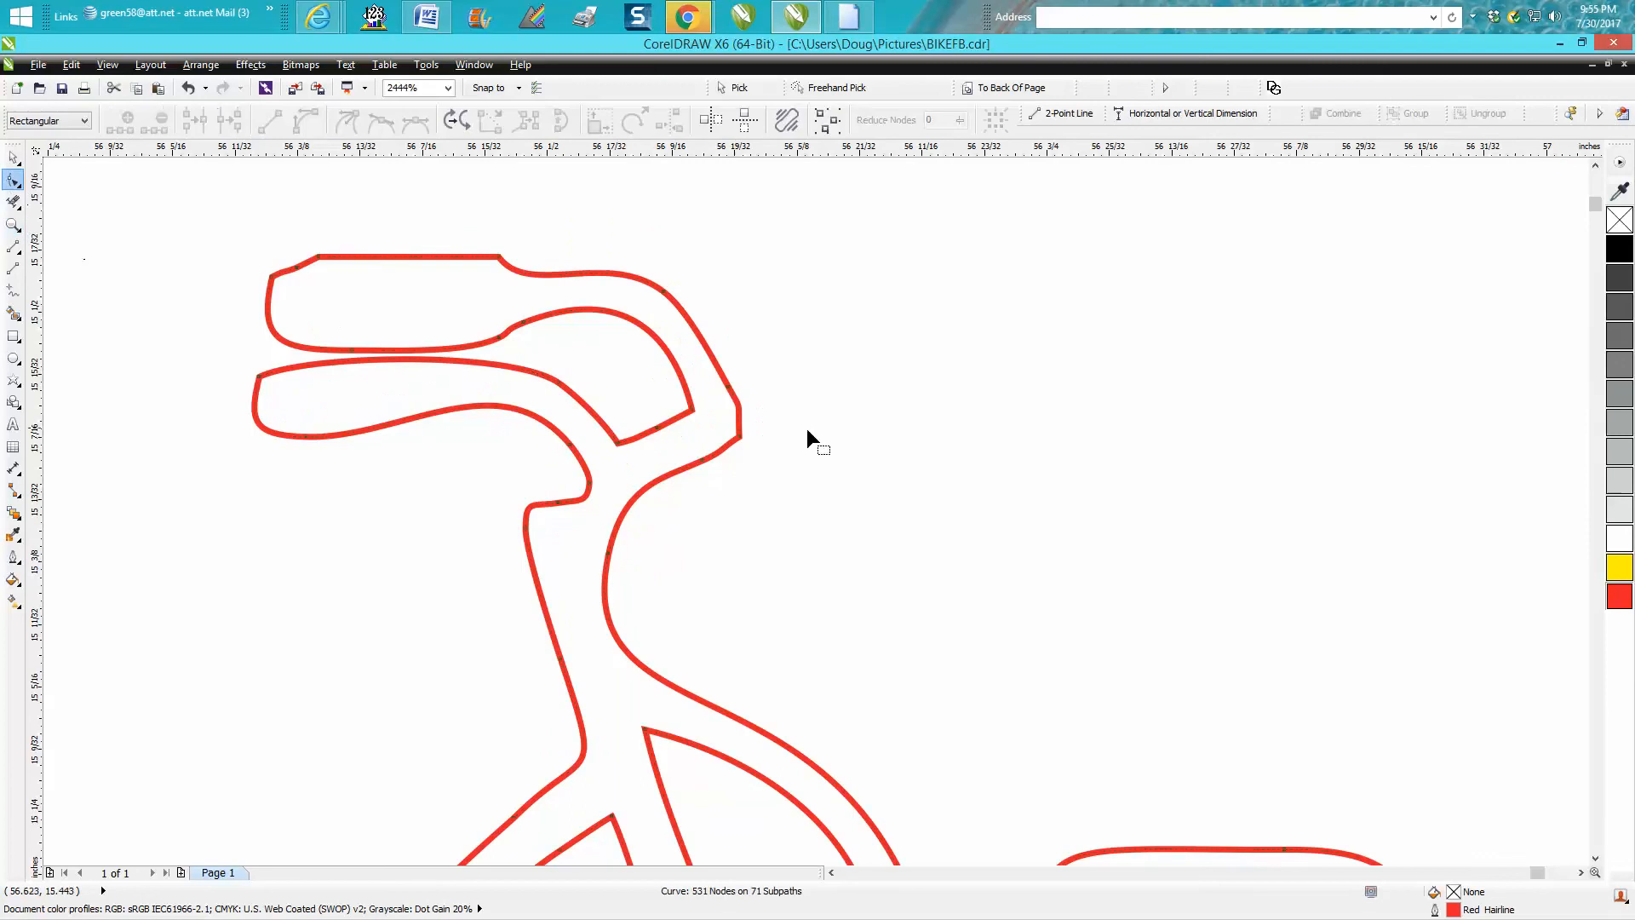
left_click(737, 436)
key("Delete")
left_click(500, 256)
key("Delete")
left_click(317, 258)
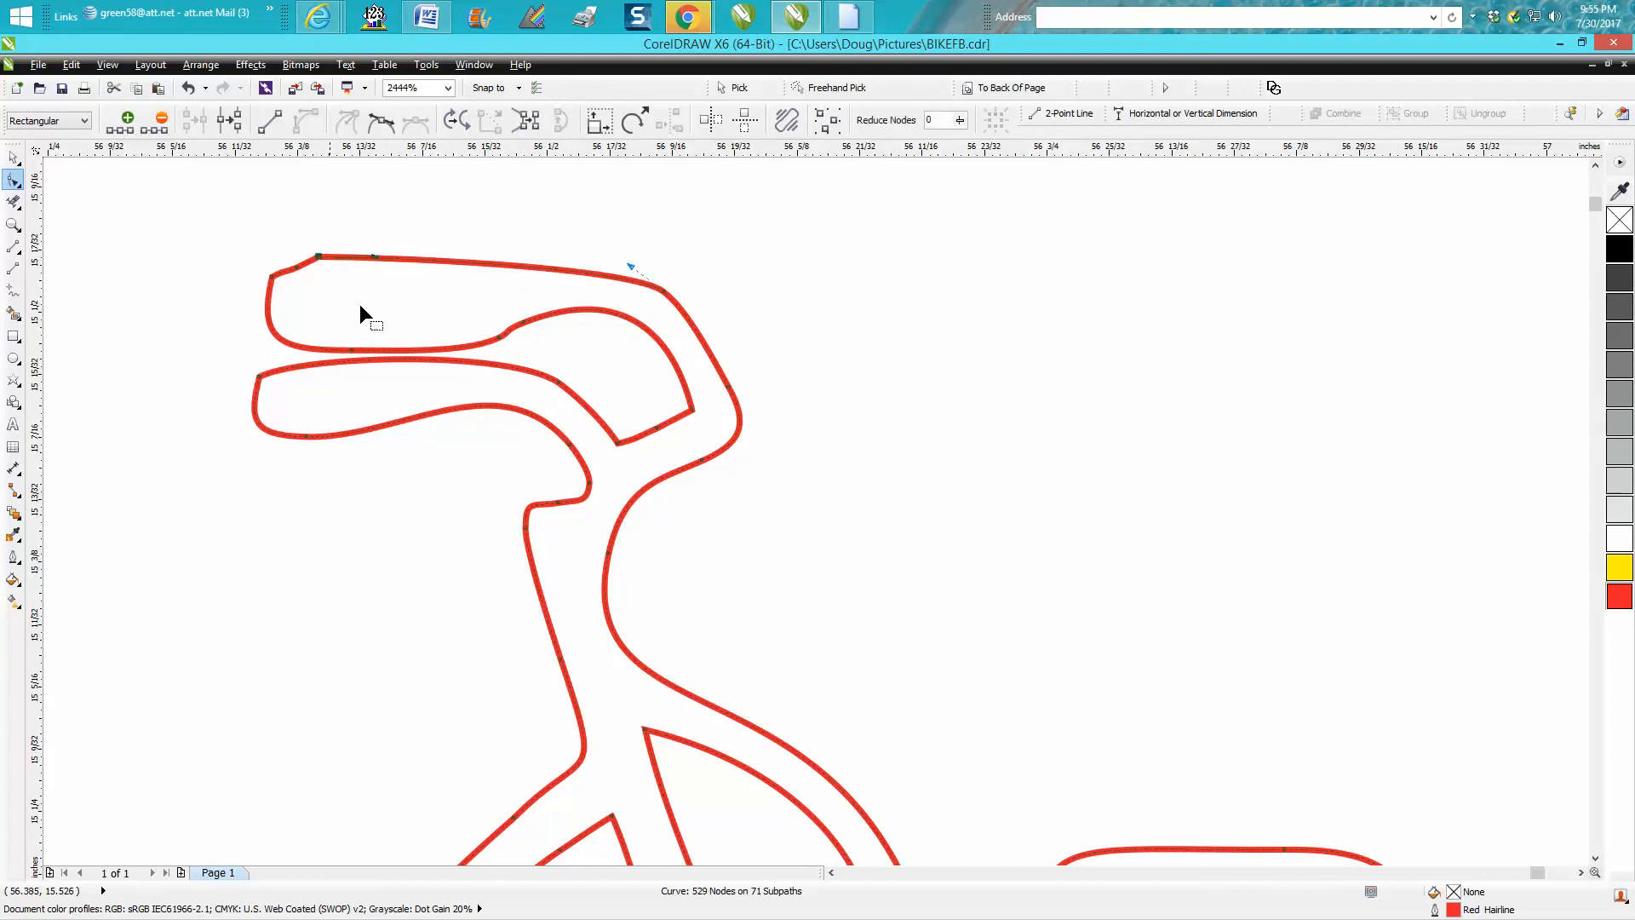
key("Delete")
left_click(297, 267)
key("Delete")
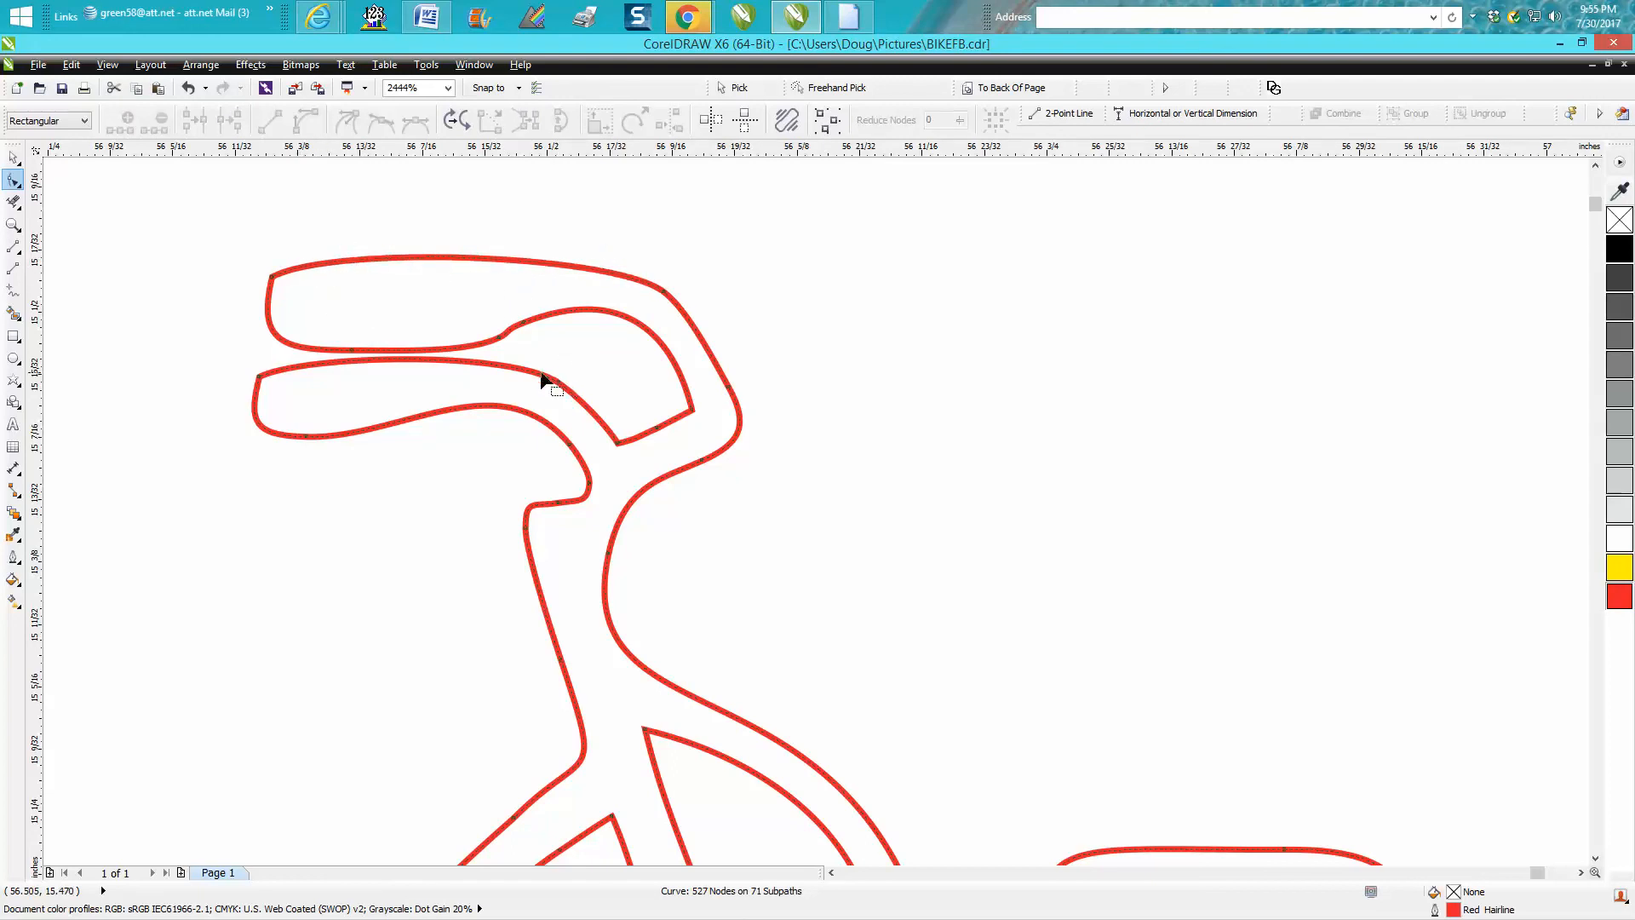
Step: Raise the lower grip's top edge to overlap the upper grip, delete the overlapping segments to merge the grips, and deselect the curve
left_click(437, 360)
mouse_move(418, 357)
left_mouse_down()
mouse_move(412, 345)
mouse_move(448, 356)
left_mouse_up()
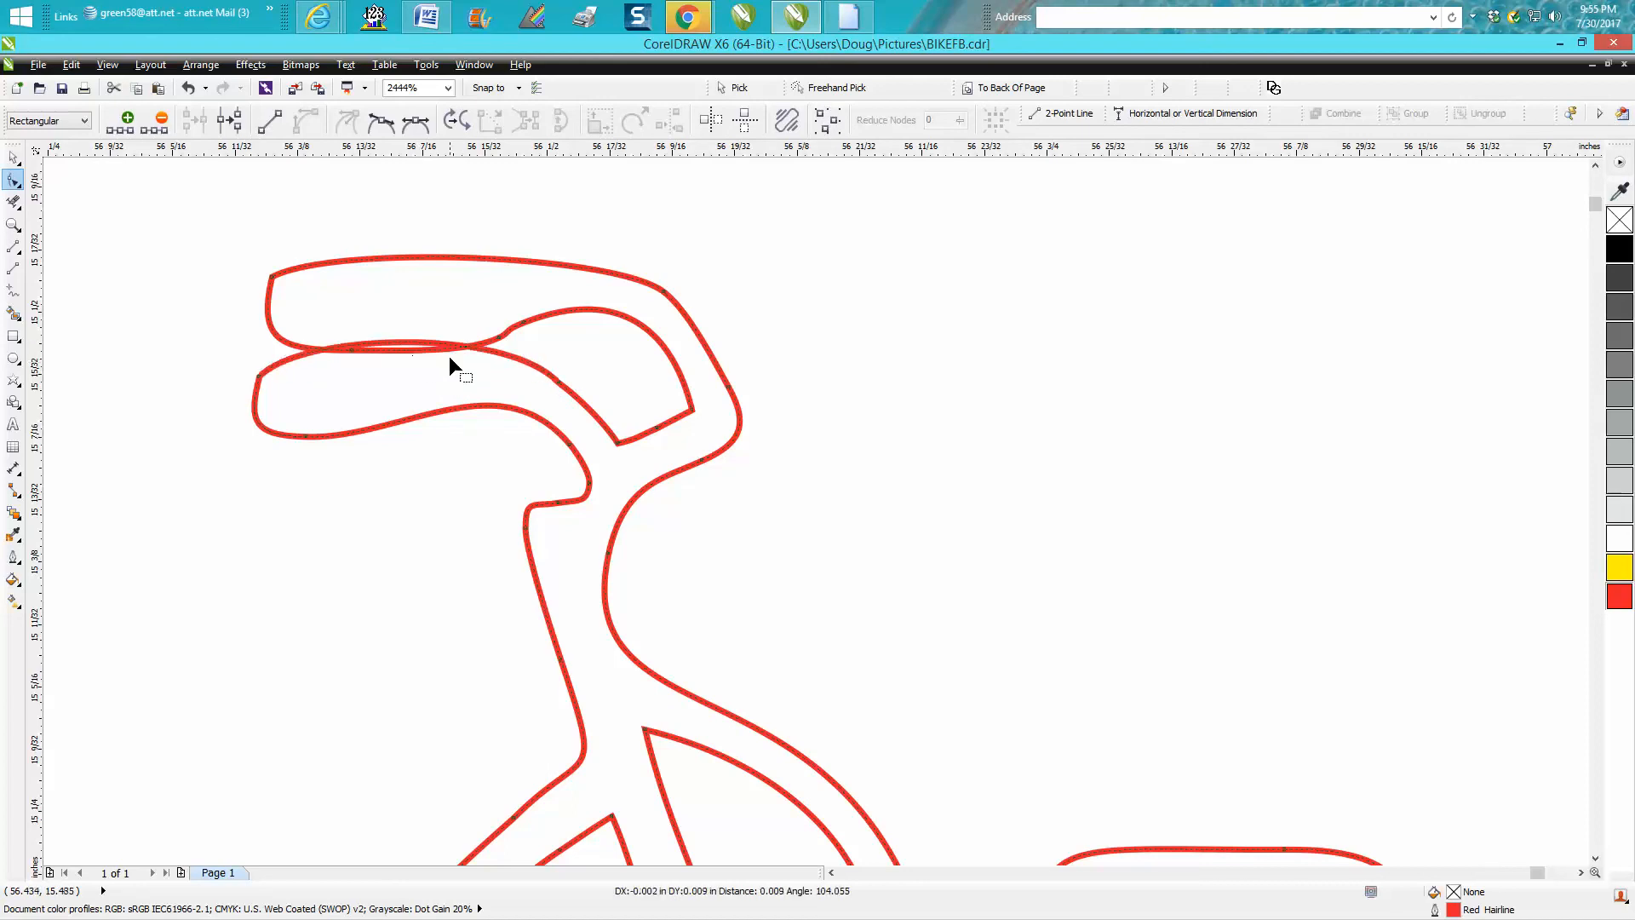
left_click(14, 202)
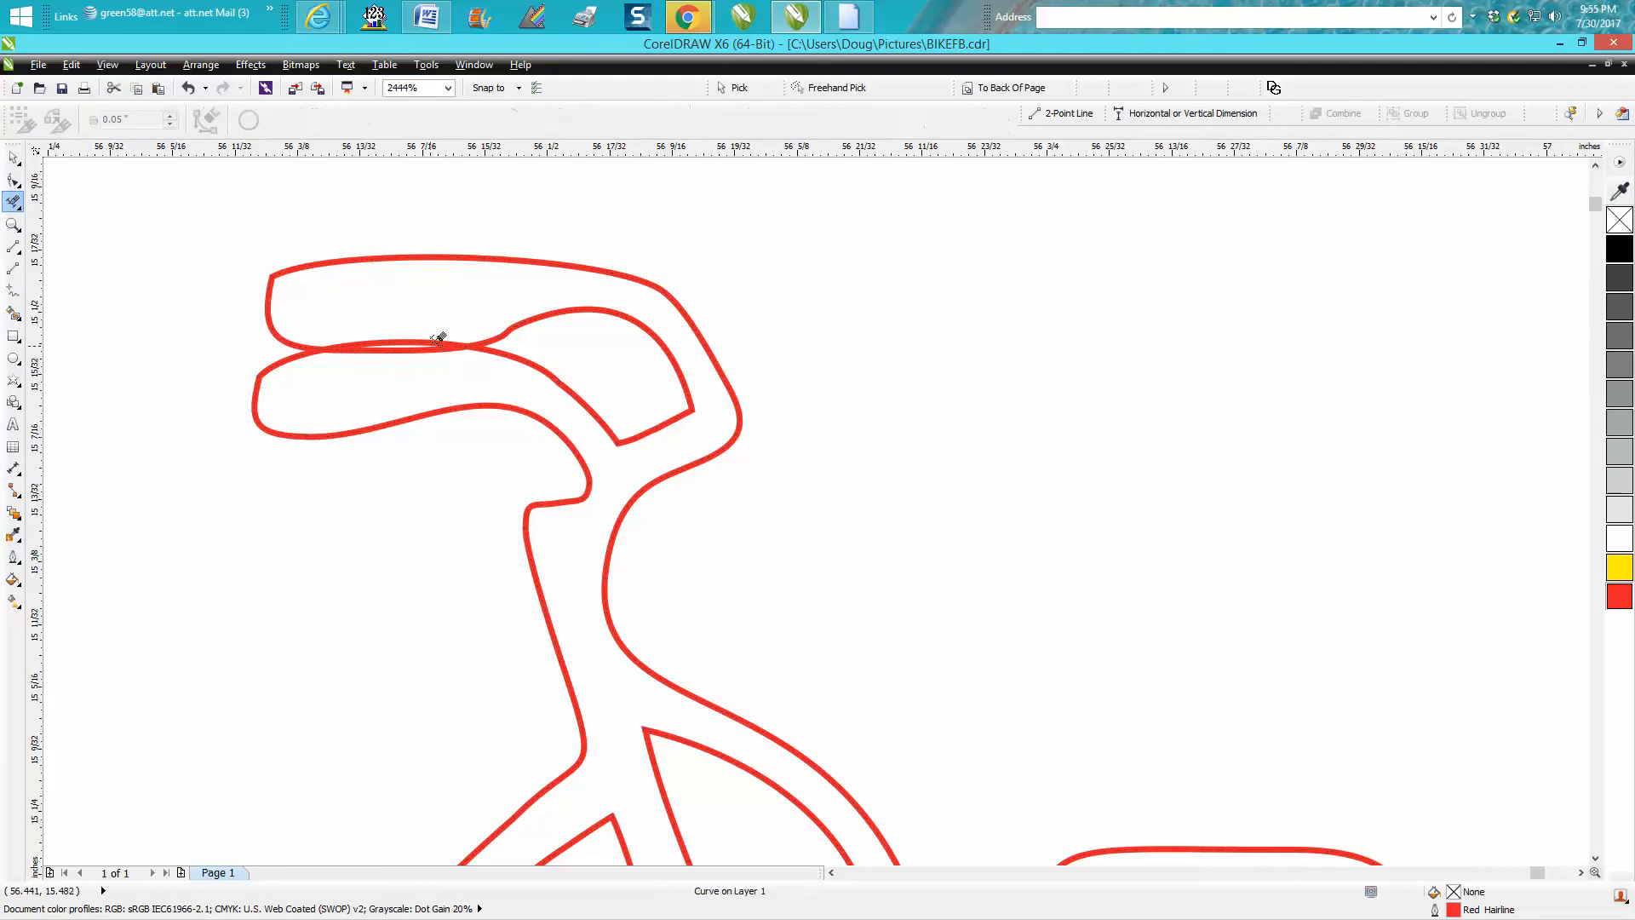
left_click_drag(431, 339, 434, 347)
scroll(467, 366, "down", 2)
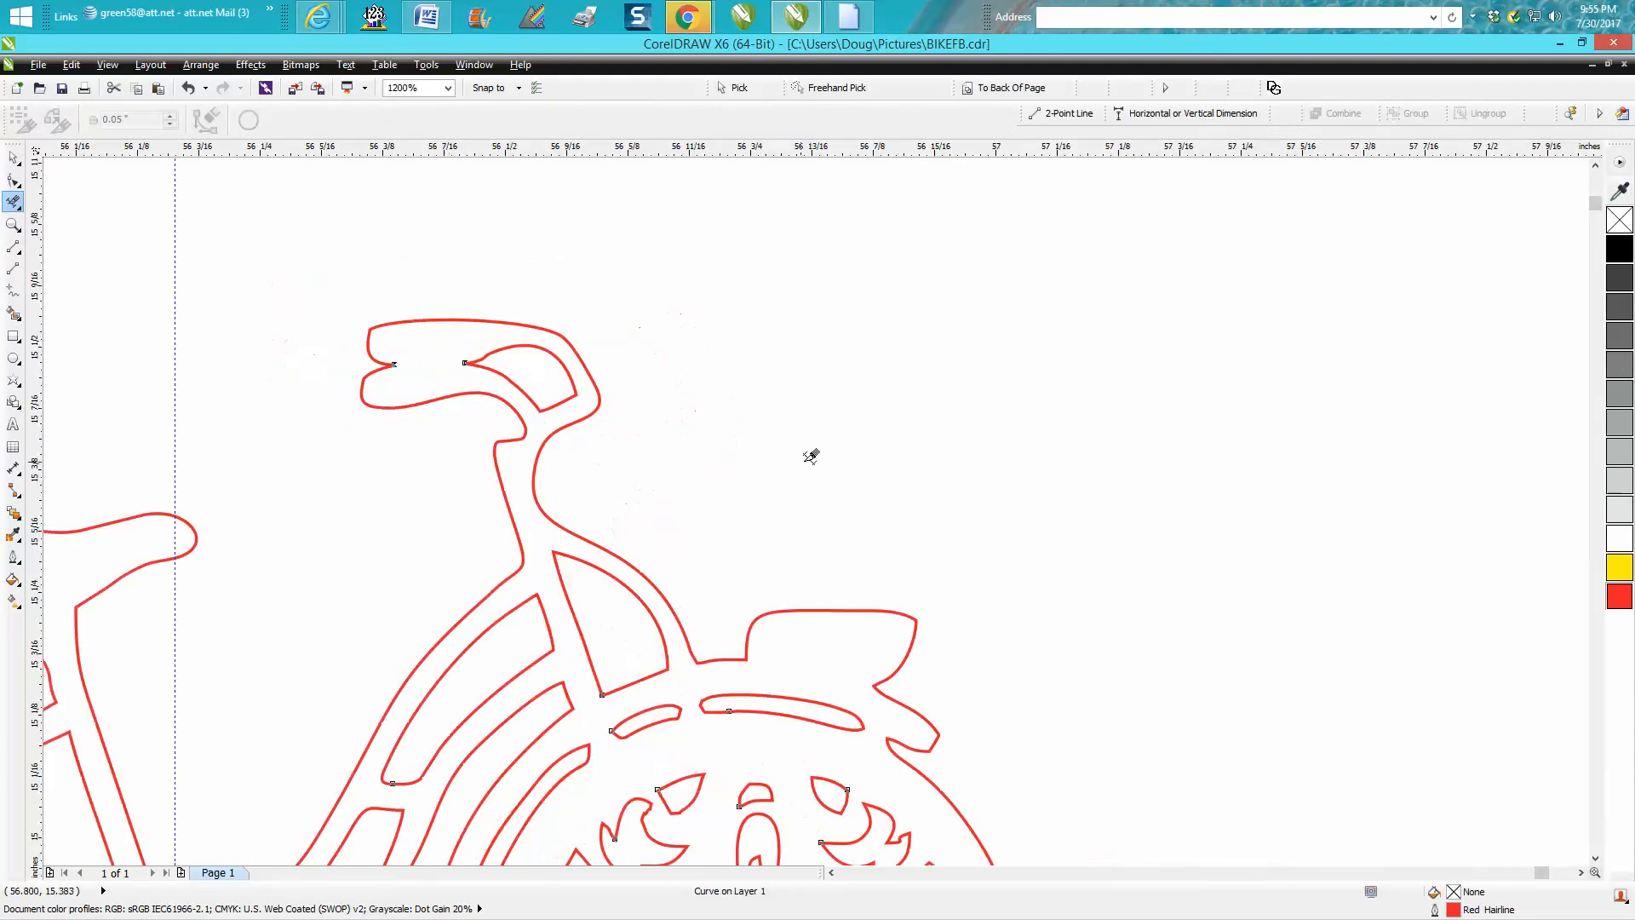
scroll(685, 443, "down", 2)
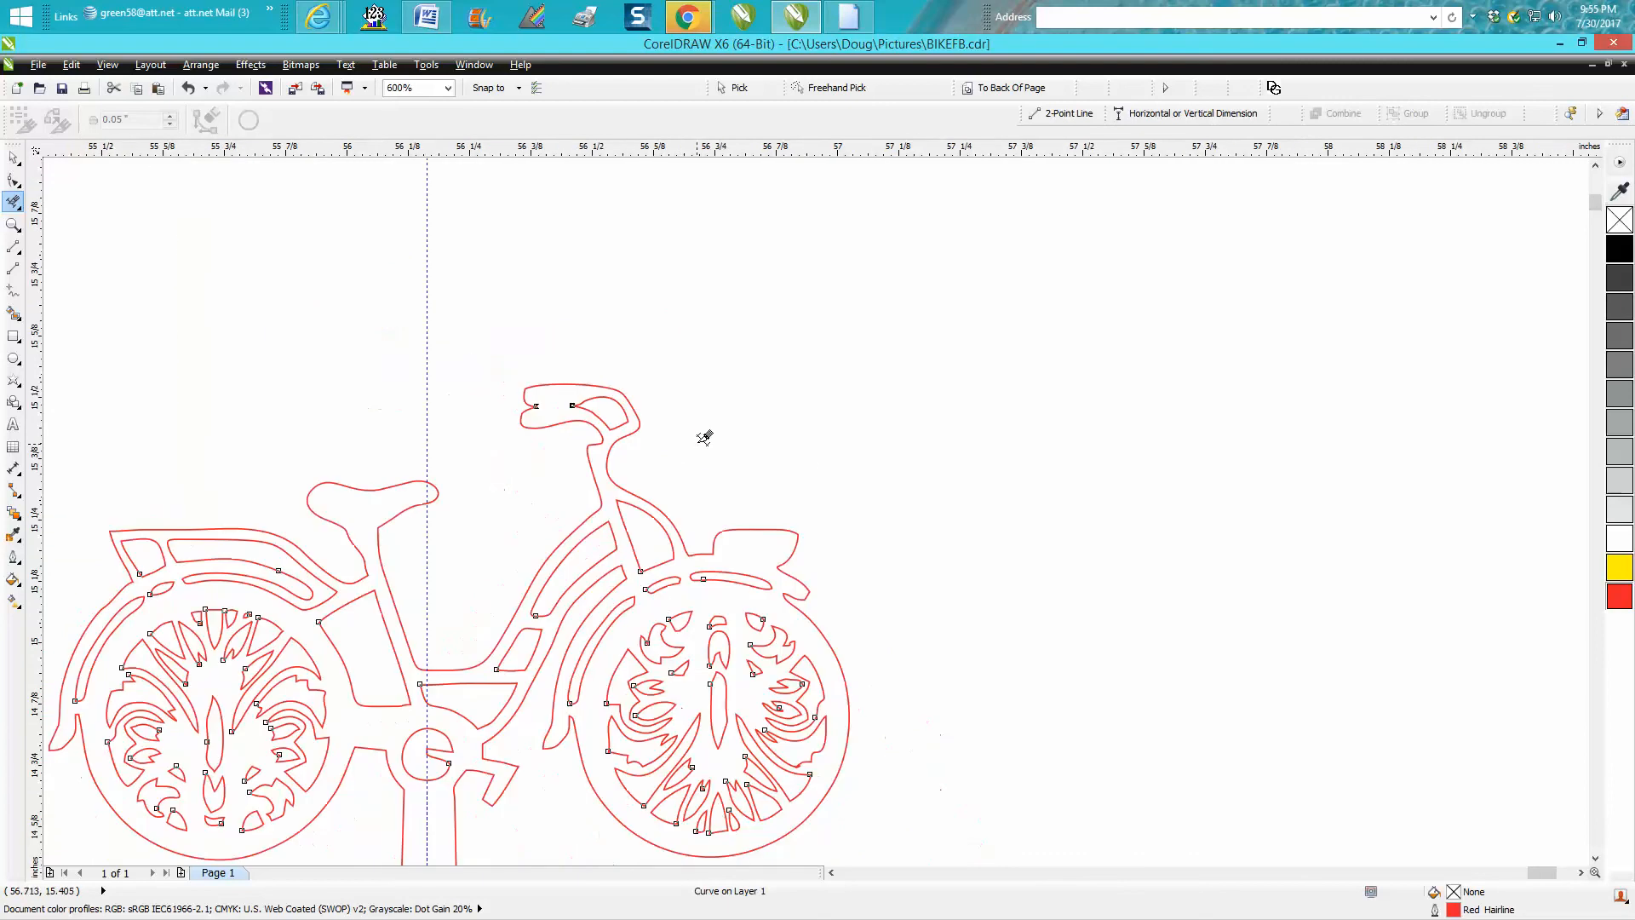
scroll(554, 433, "down", 2)
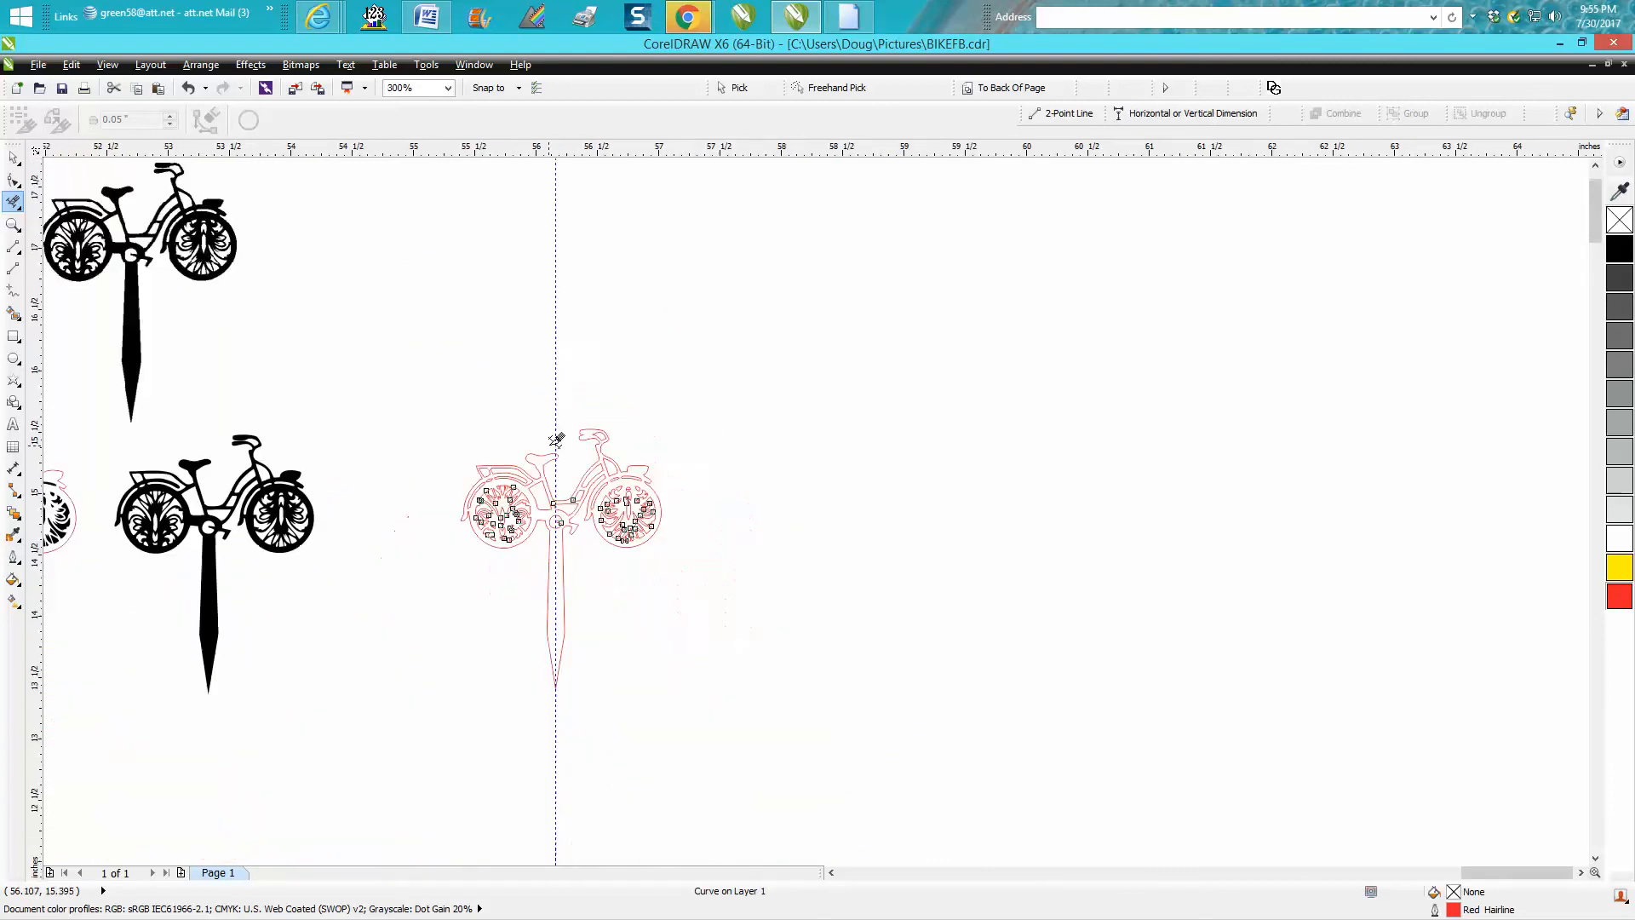
left_click(12, 158)
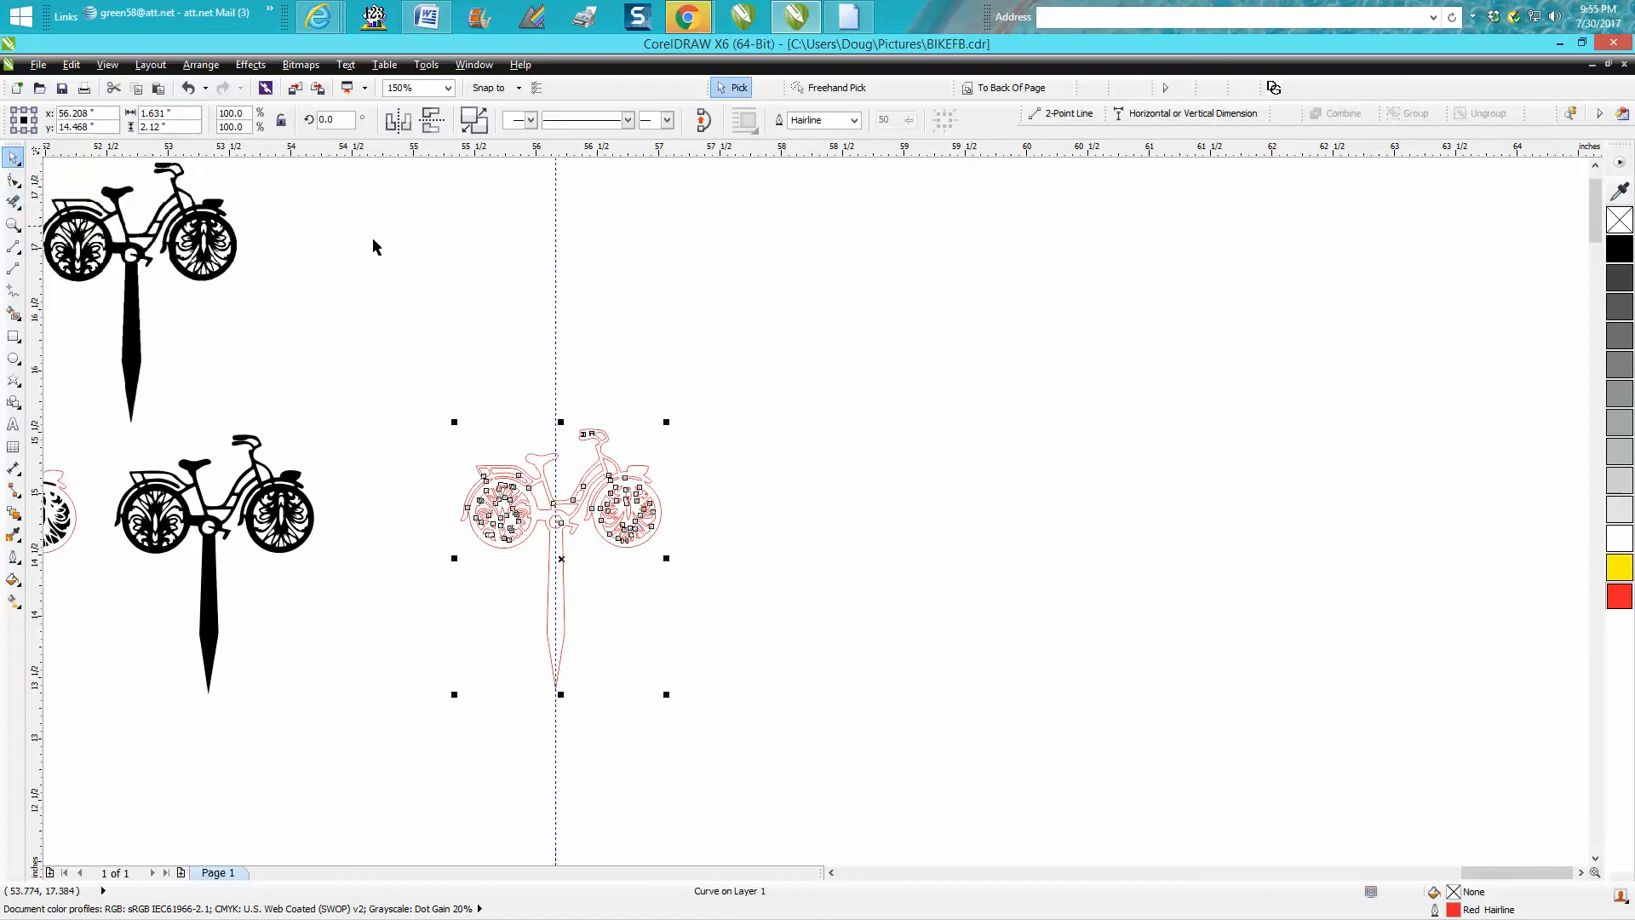
key("Escape")
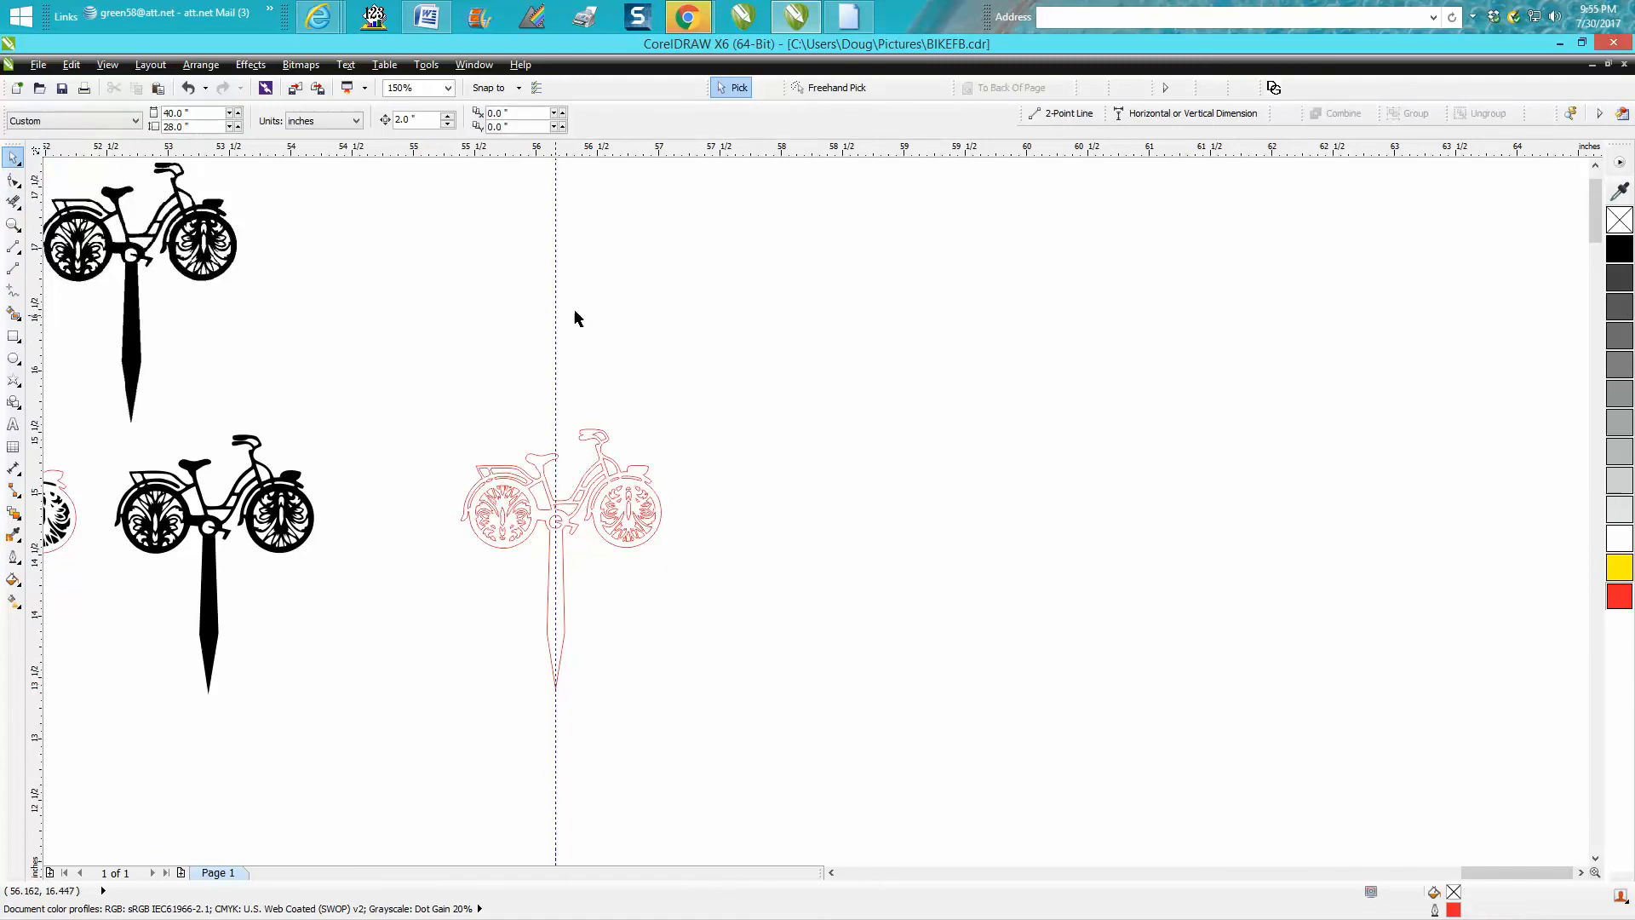
Step: Examine the cleaned-up red bicycle outline and compare it with the other bicycle versions on the page
scroll(624, 321, "down", 1)
left_click_drag(511, 360, 759, 569)
left_click(13, 224)
left_click_drag(516, 356, 726, 538)
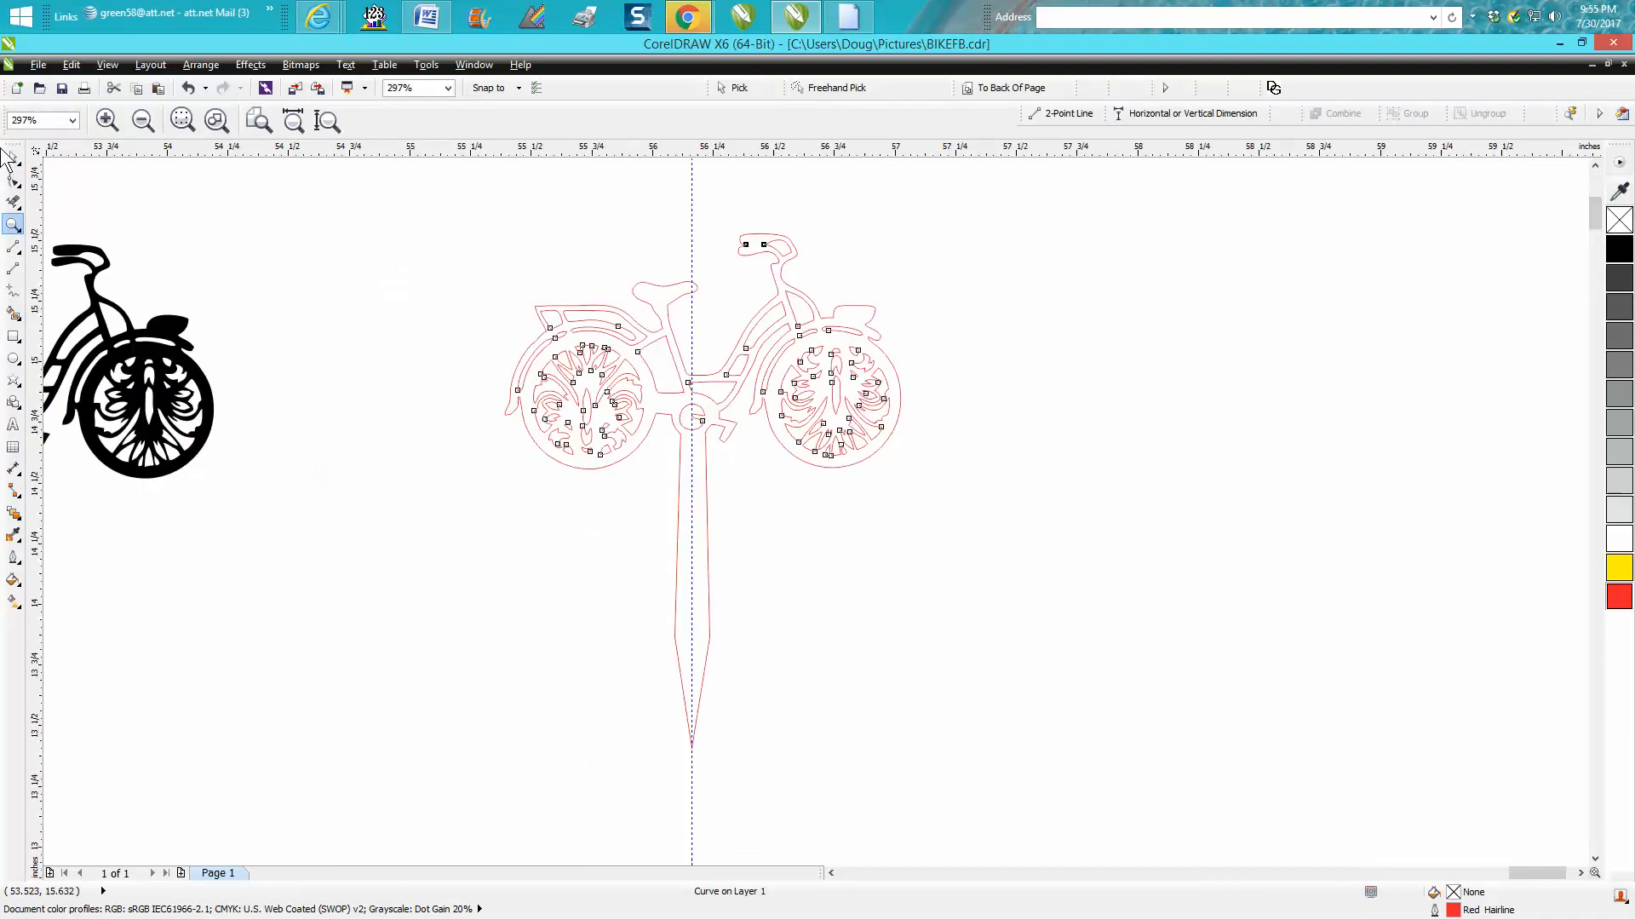
key("space")
key("Escape")
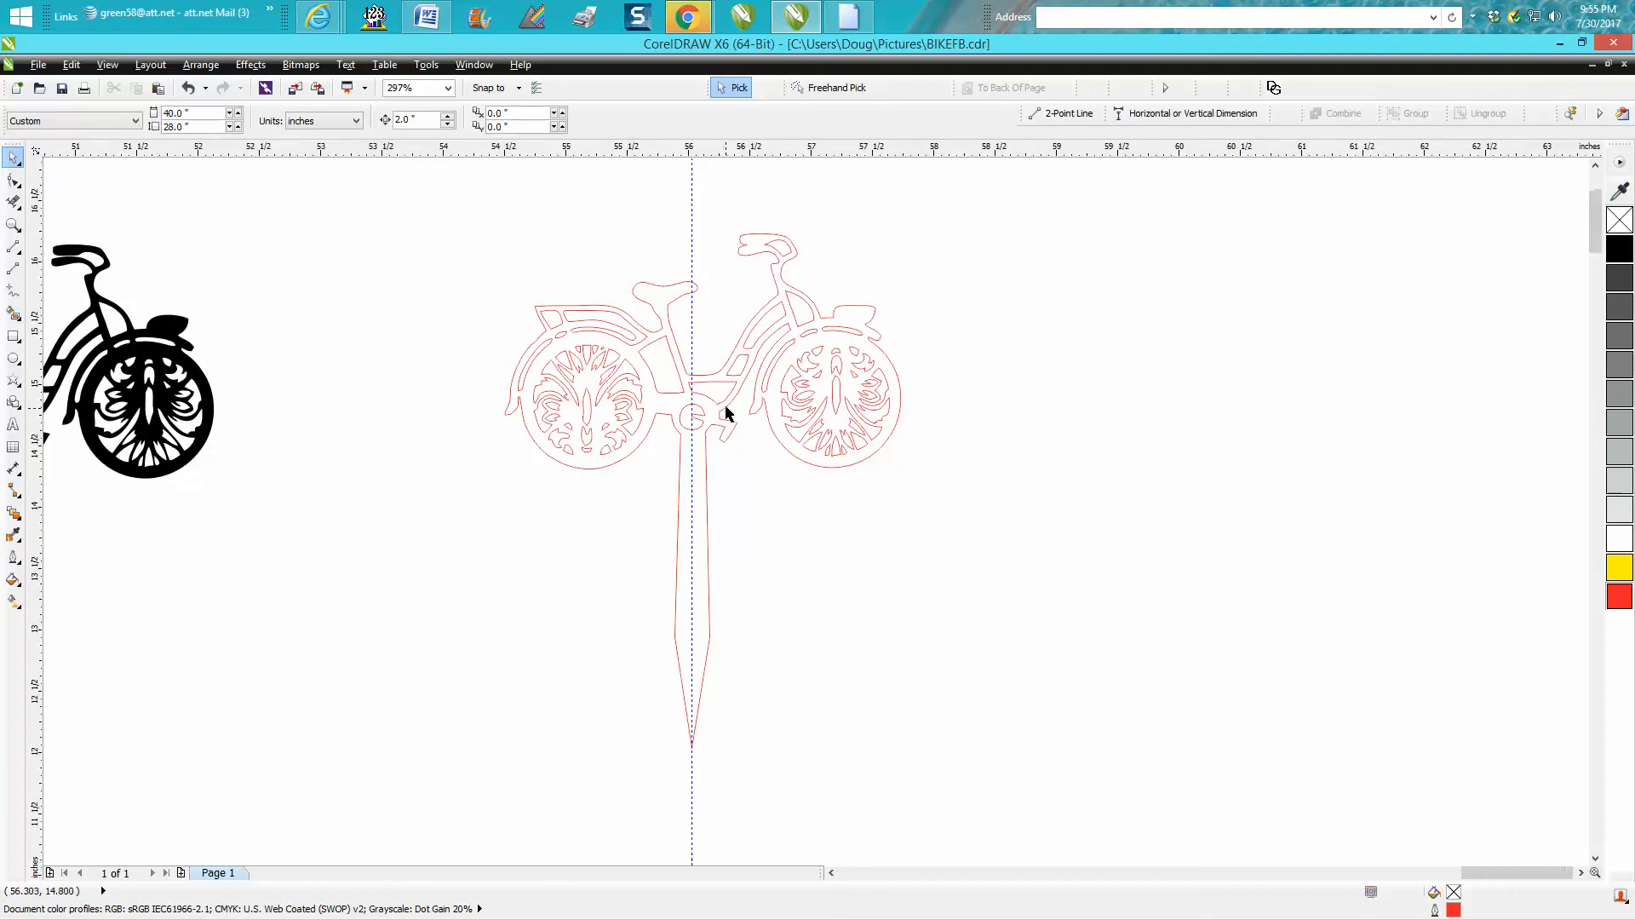
scroll(725, 417, "down", 2)
scroll(502, 425, "down", 2)
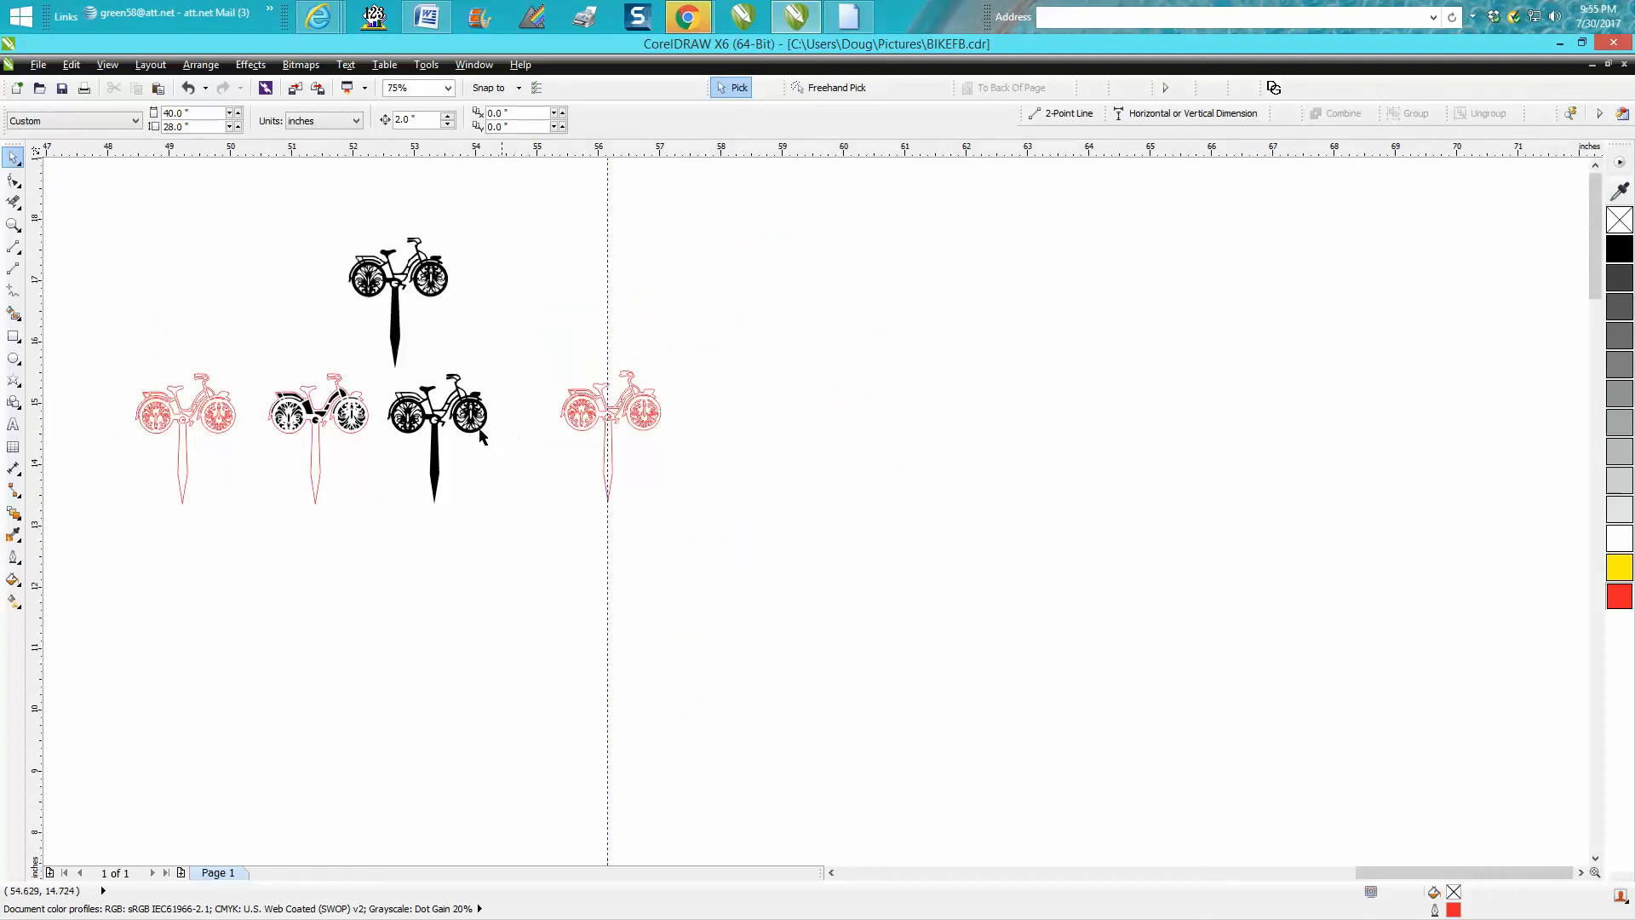
left_click(13, 224)
left_click_drag(184, 352, 545, 542)
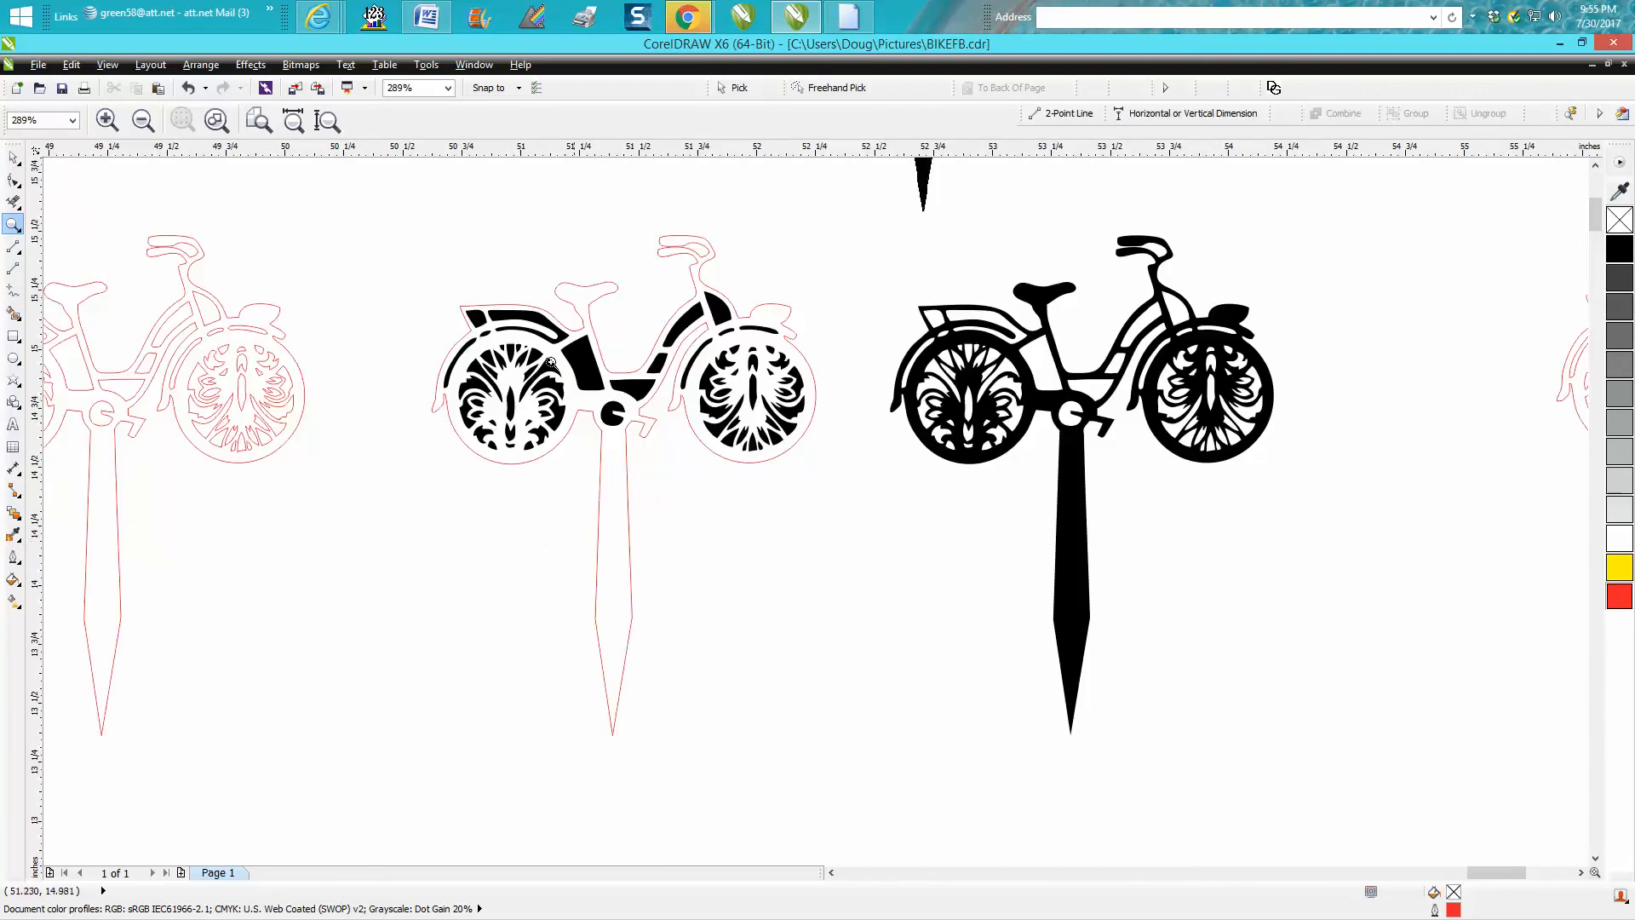
scroll(577, 415, "down", 2)
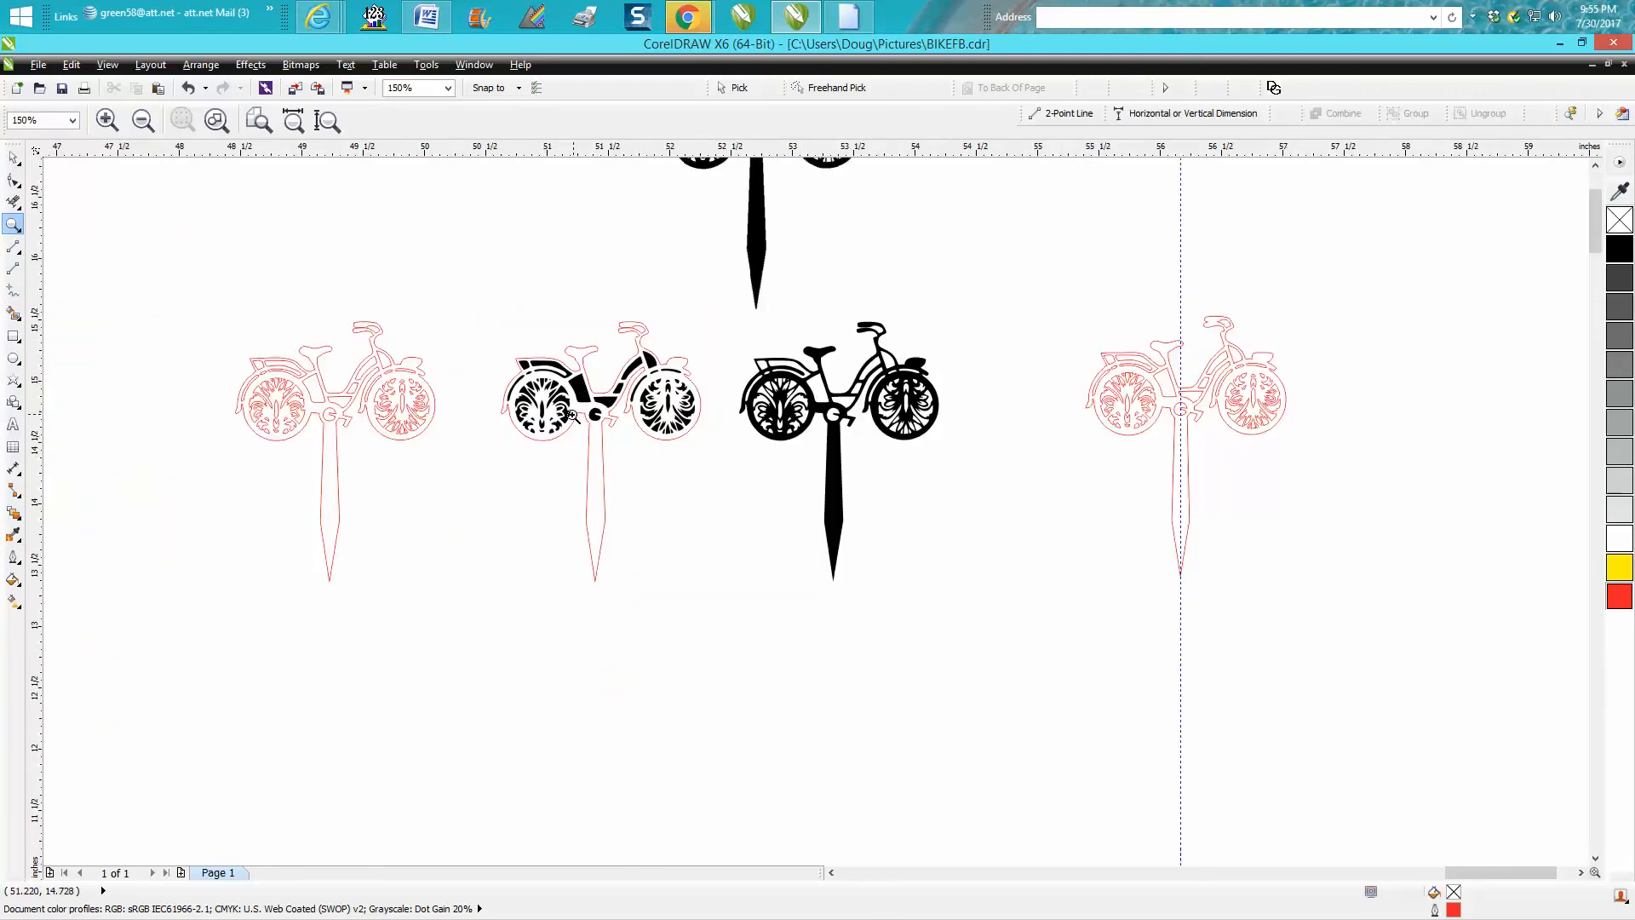